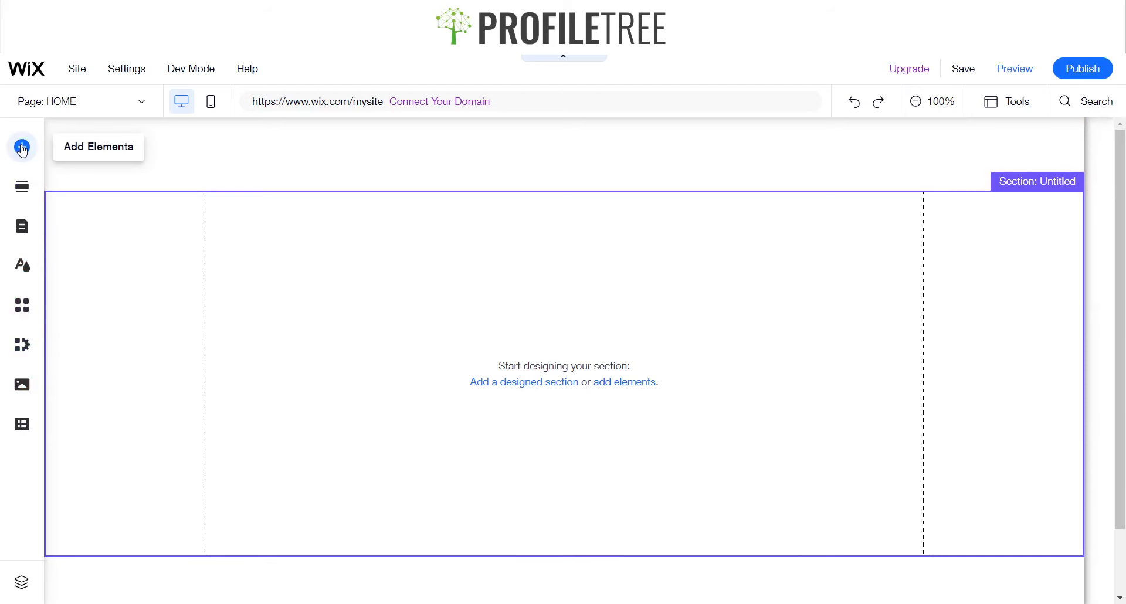
Step: Search the editor for "login", check the Login Bar result, and close the element library
click(23, 147)
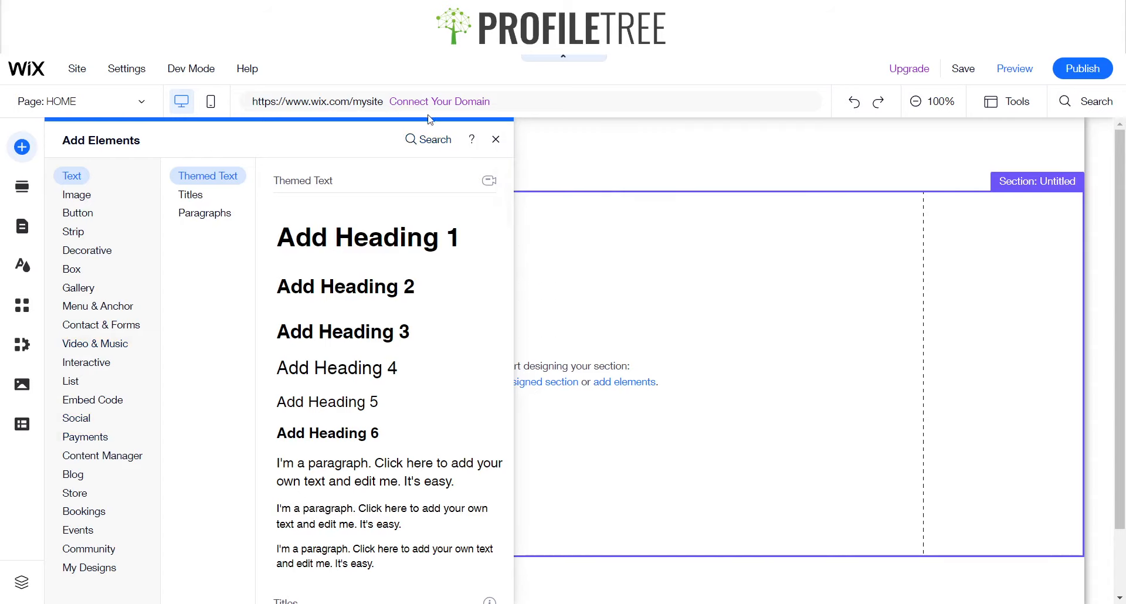
click(430, 139)
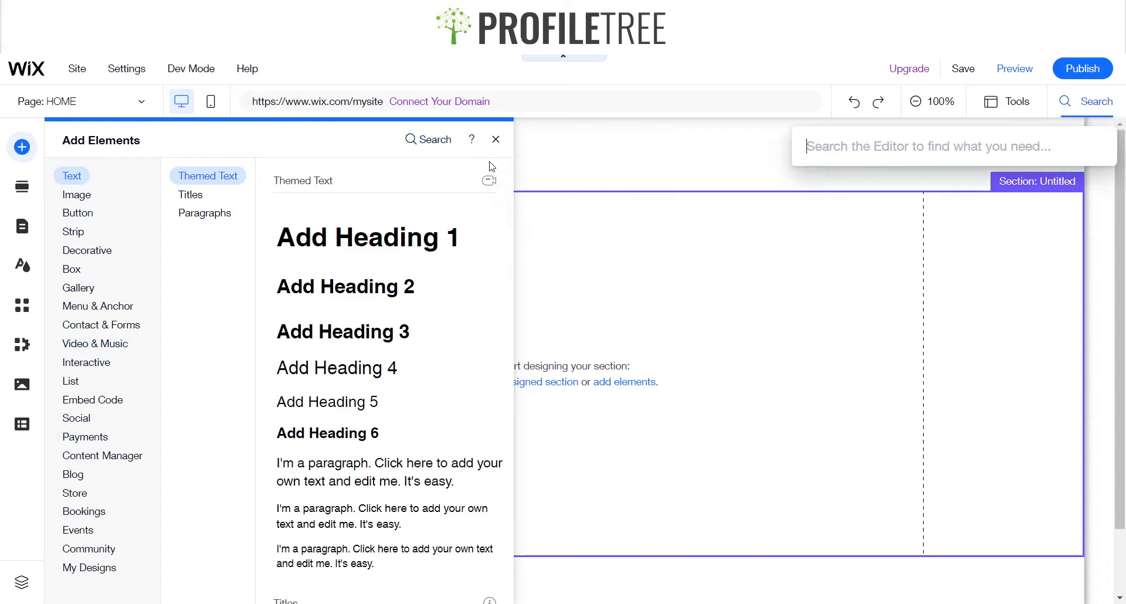
text(login)
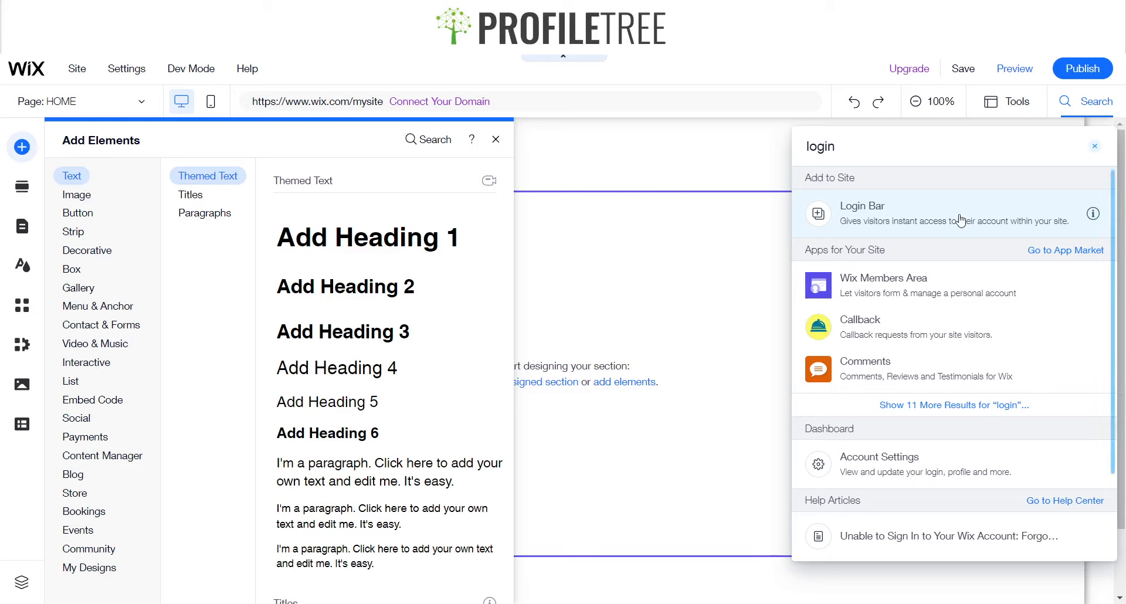
click(912, 213)
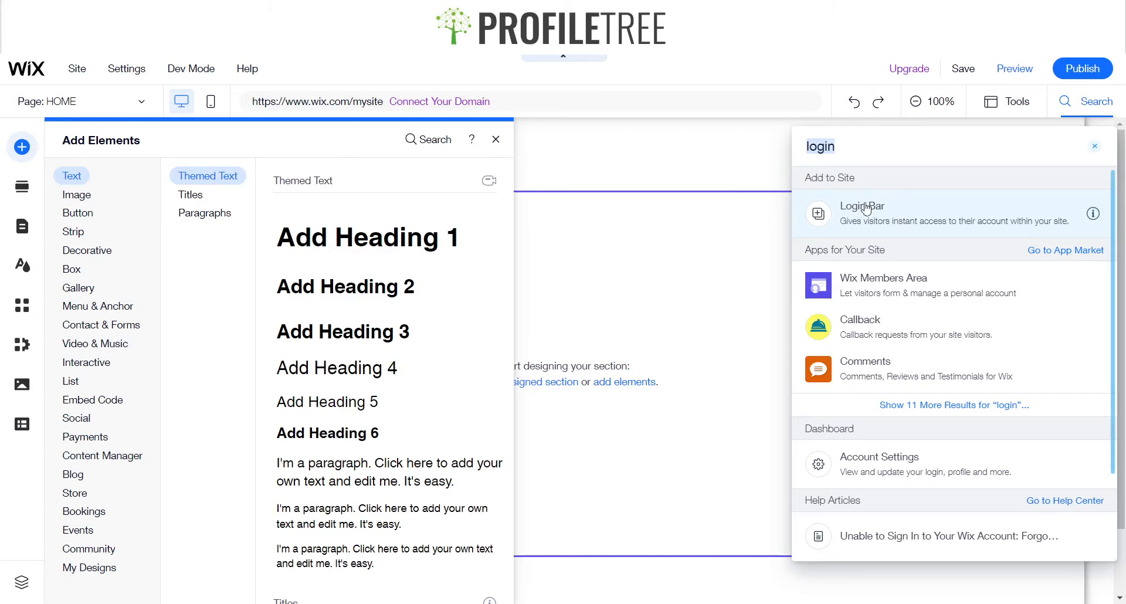
click(497, 143)
click(497, 143)
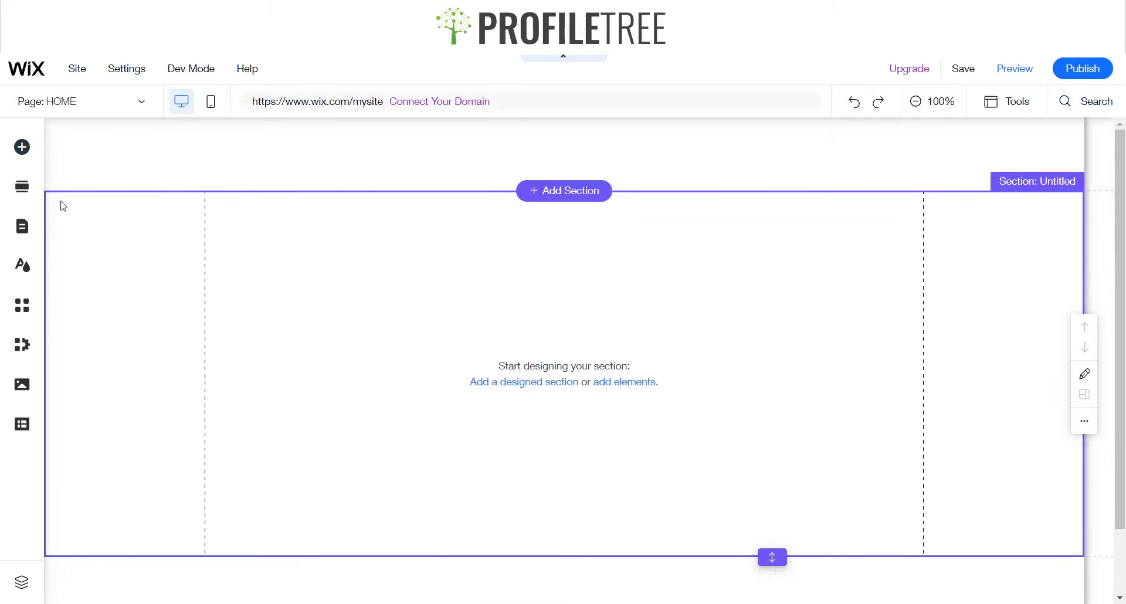
Step: Browse the business apps available for the site, from Wix Stores down to Wix Portfolio, and close the list
click(22, 348)
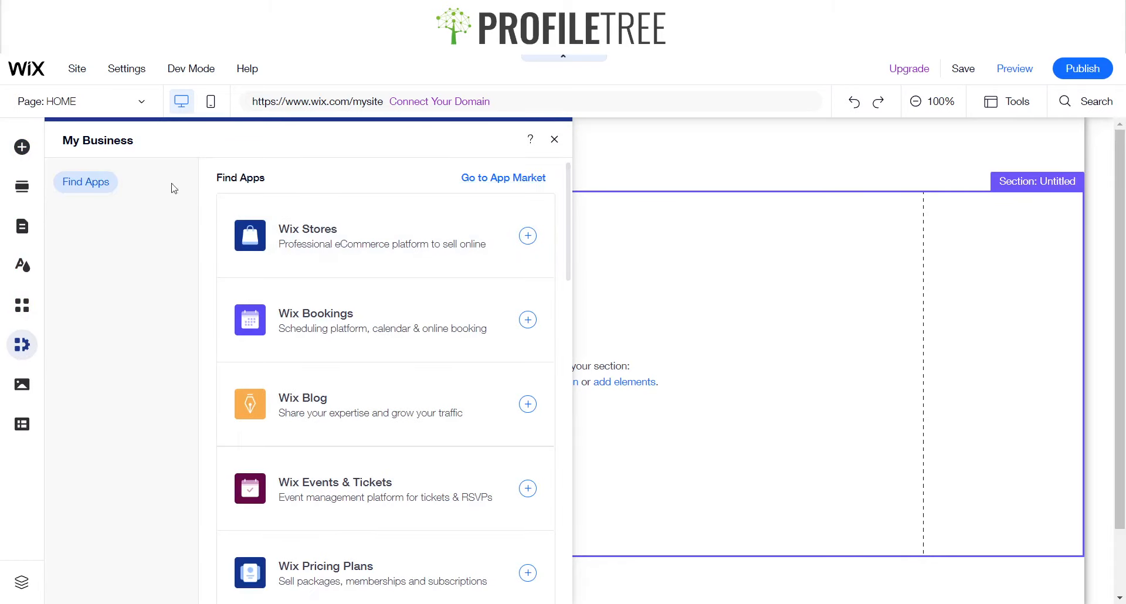
scroll(423, 188, down, 1)
scroll(485, 181, up, 1)
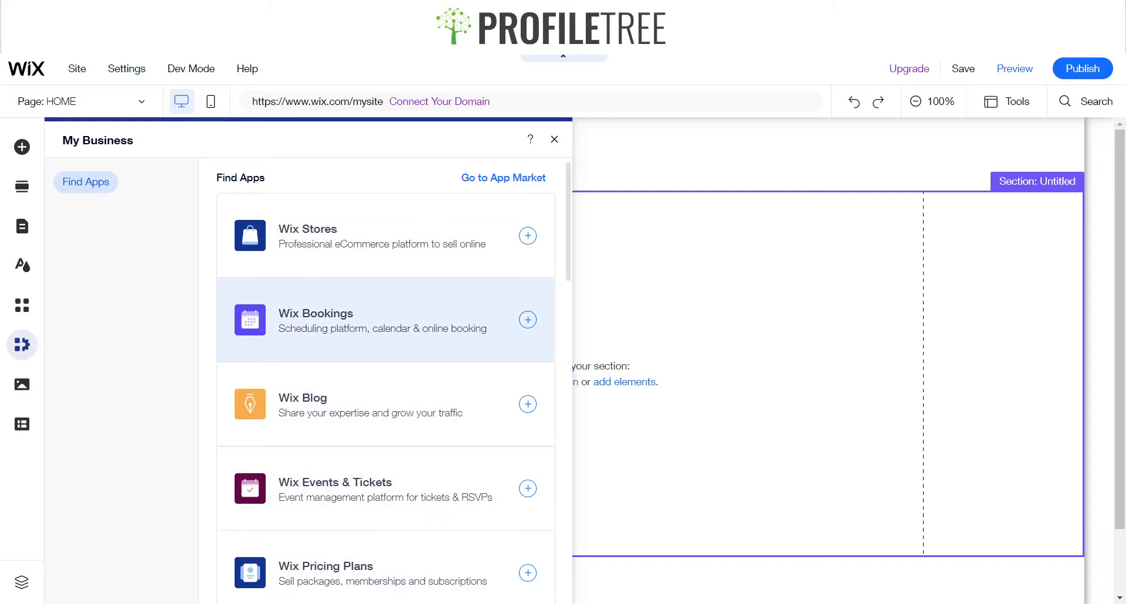
scroll(385, 270, down, 2)
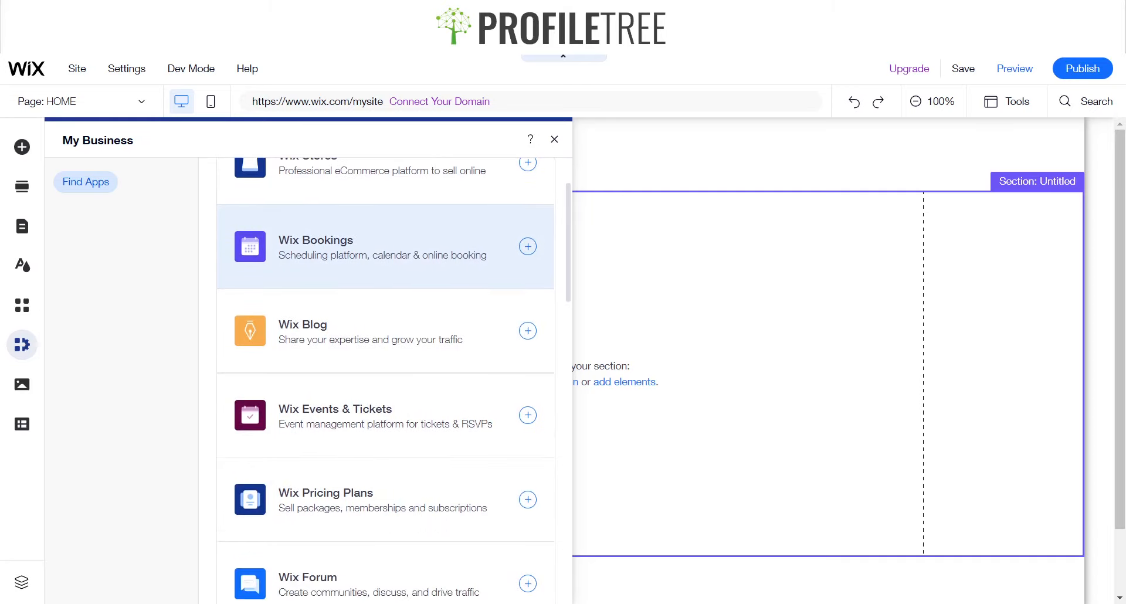
scroll(385, 270, up, 2)
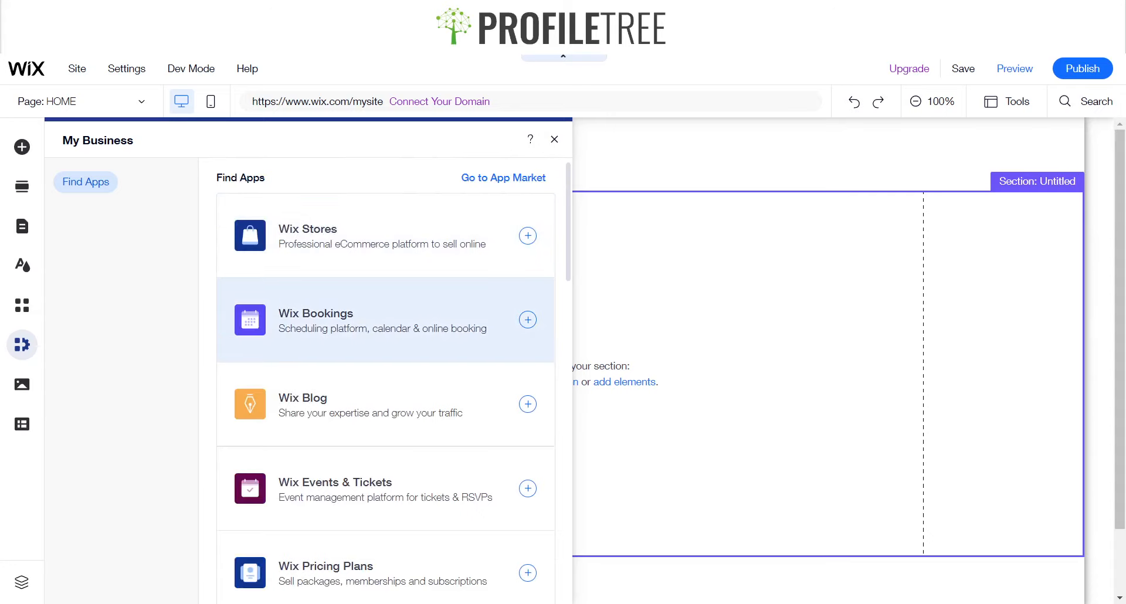
scroll(385, 328, down, 2)
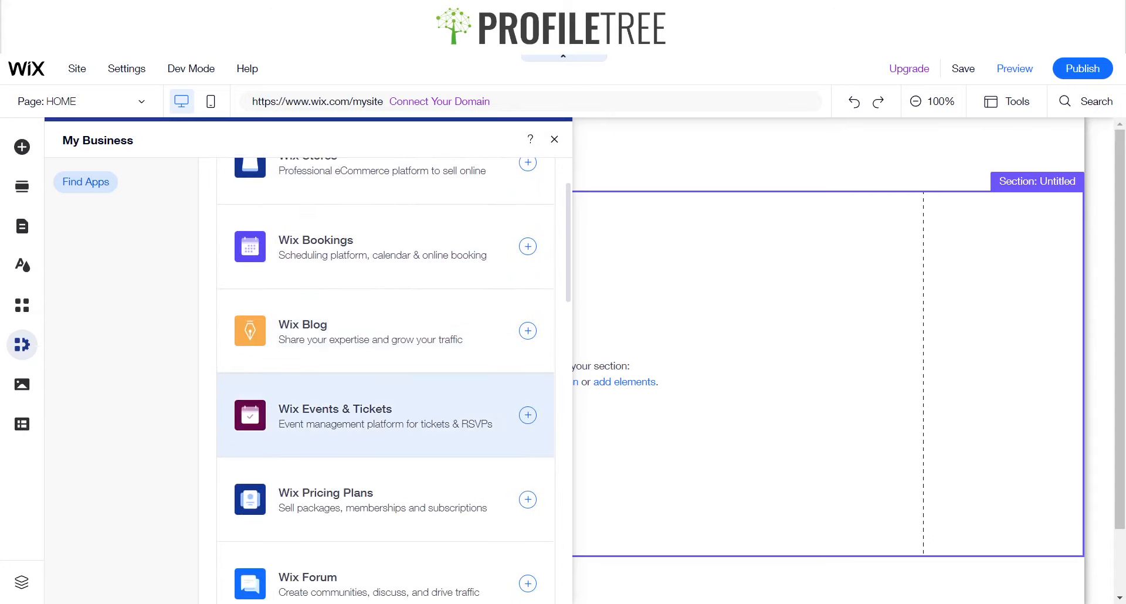
scroll(385, 422, down, 2)
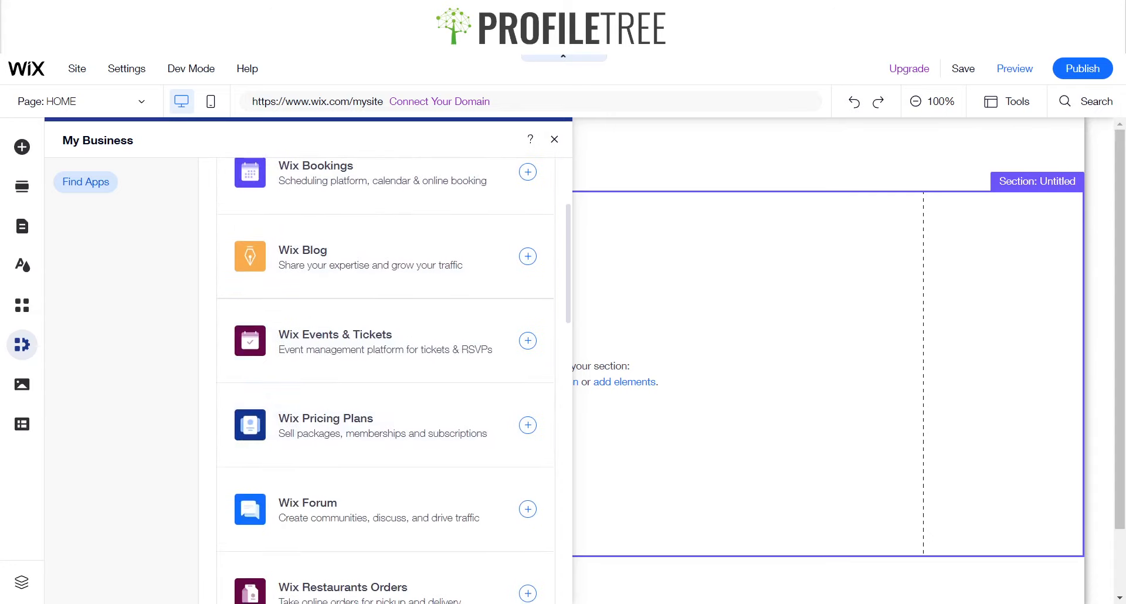
scroll(385, 440, down, 4)
scroll(385, 411, down, 5)
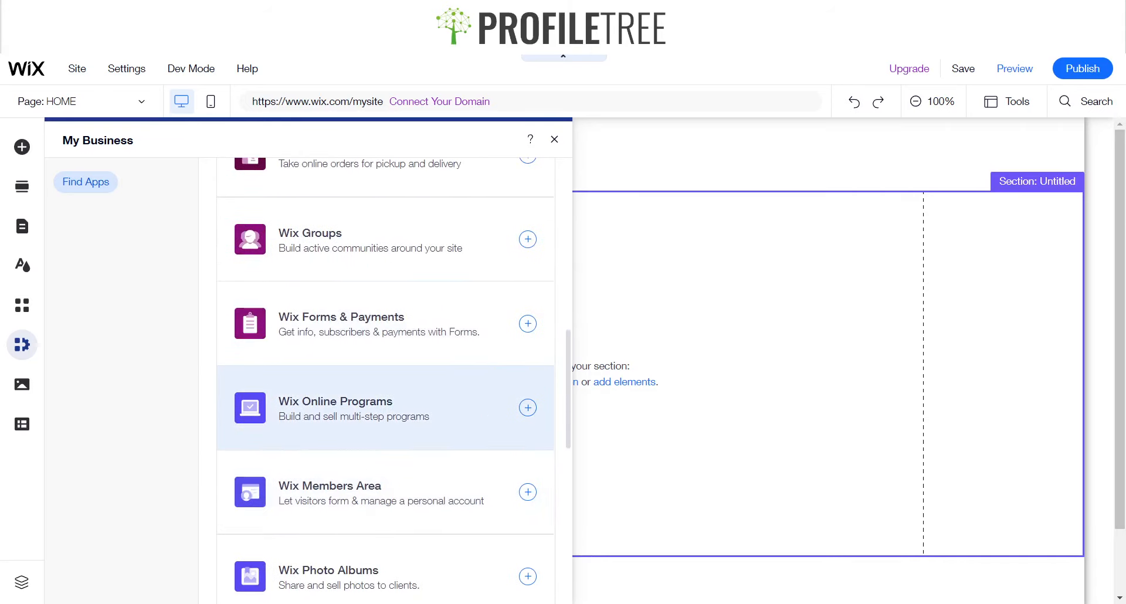
scroll(385, 445, down, 3)
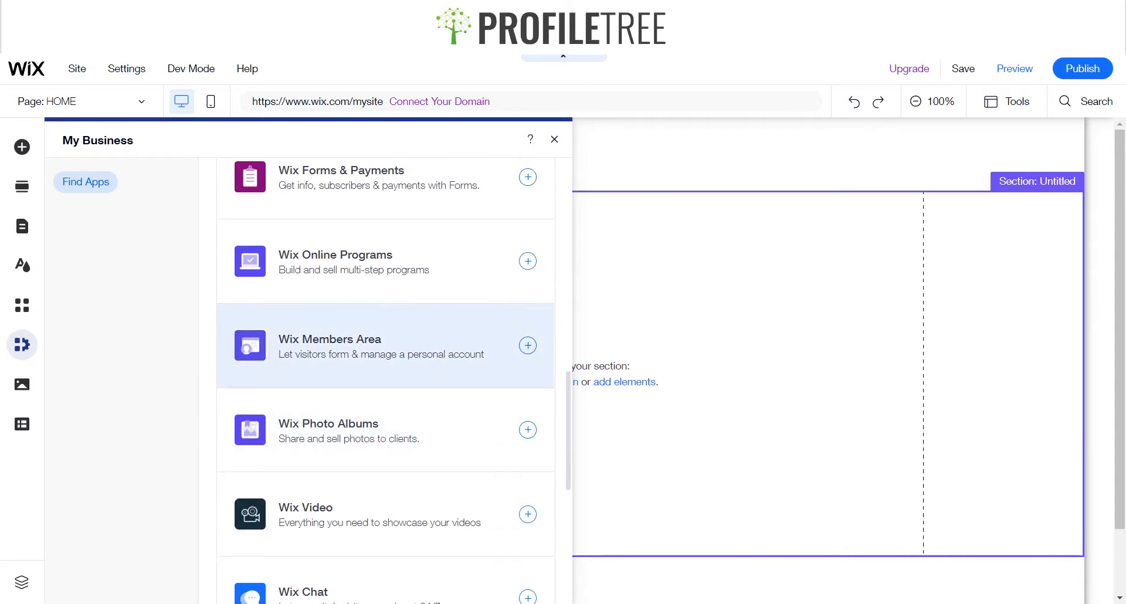
scroll(385, 422, down, 4)
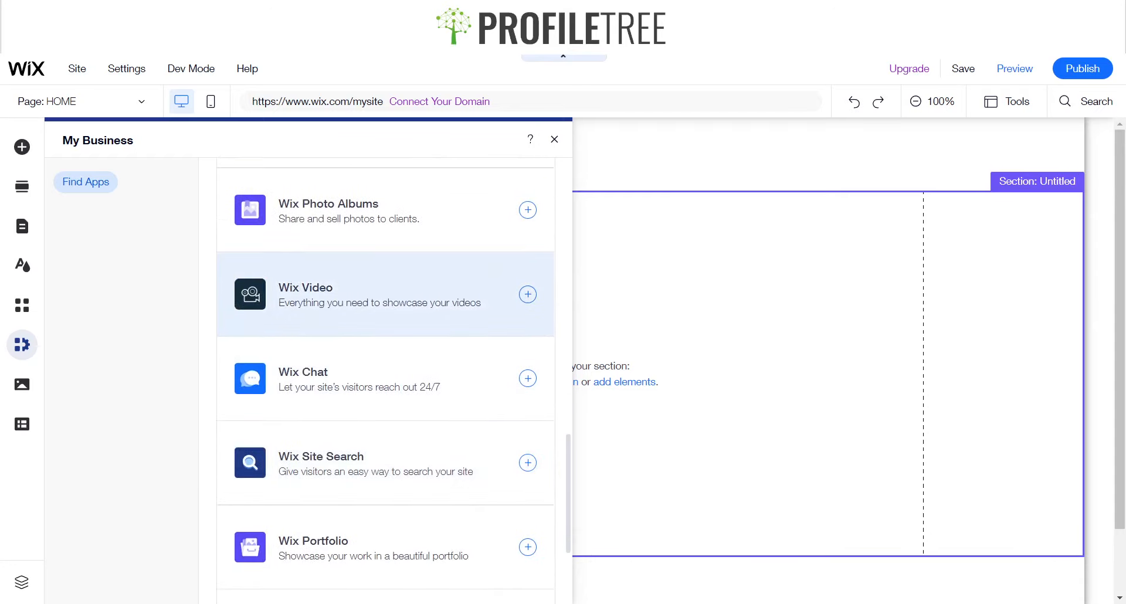
scroll(386, 422, down, 1)
scroll(385, 422, down, 1)
scroll(386, 422, up, 5)
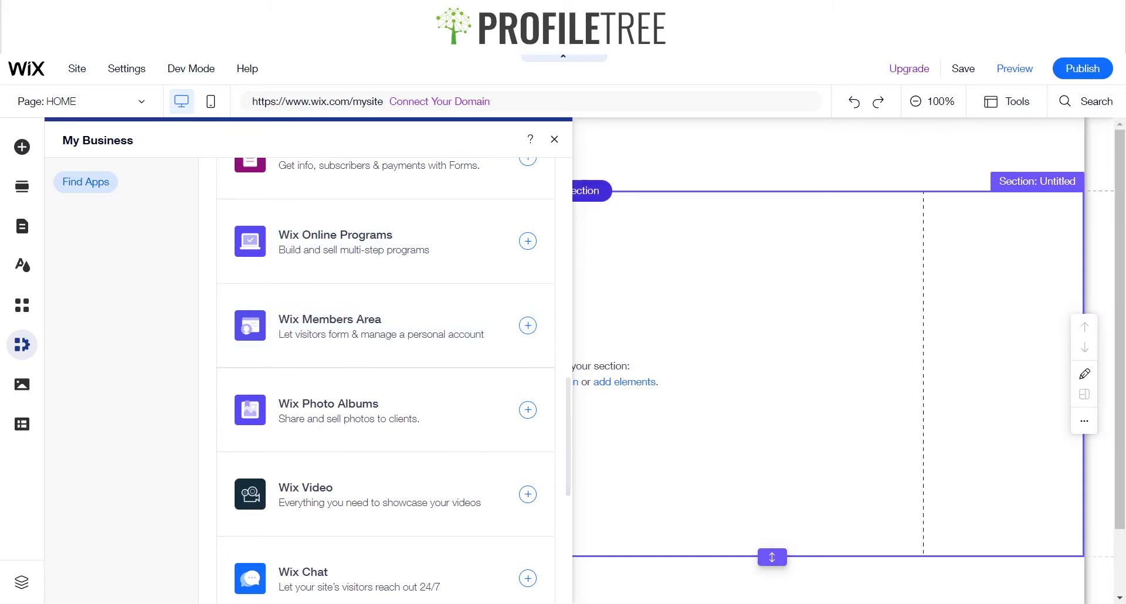
click(554, 139)
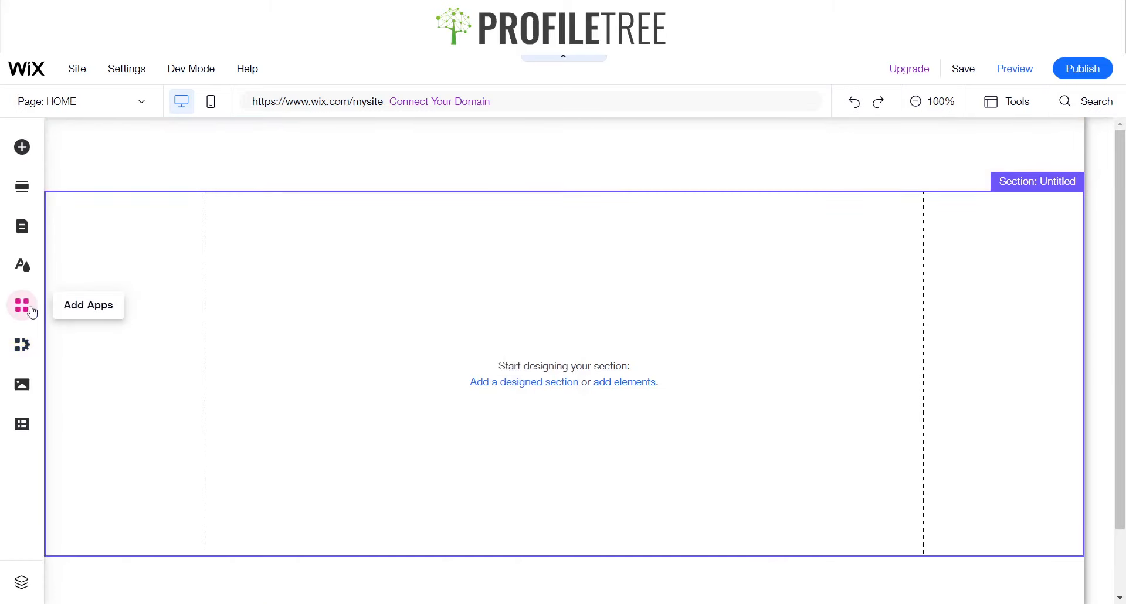
Step: Search the Wix App Market for "WiX Members" and open the Wix Members Area app's details
click(22, 305)
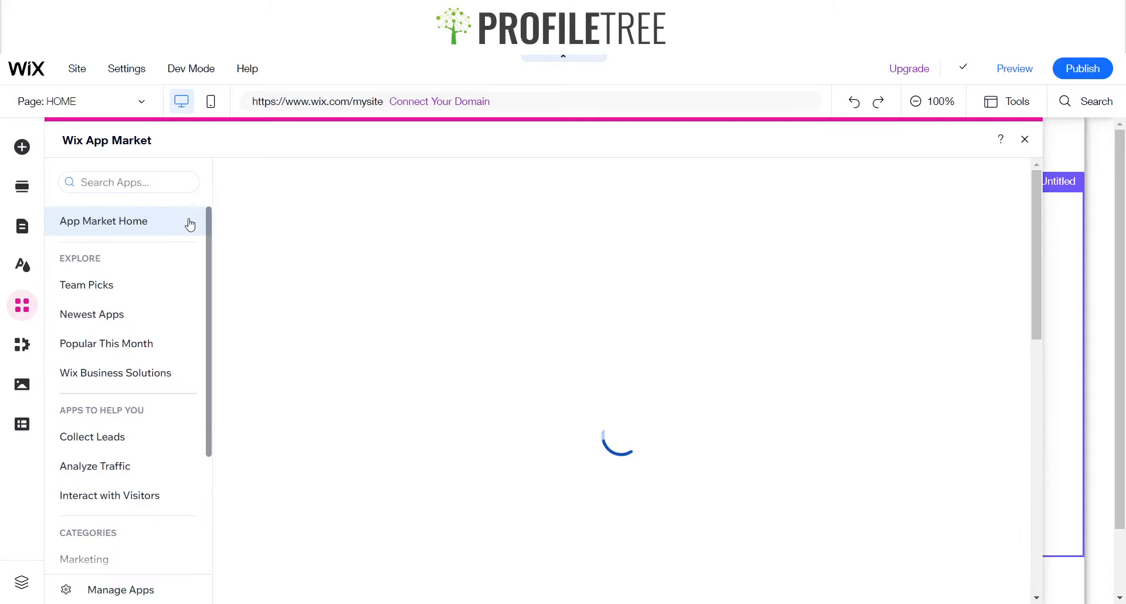
click(149, 176)
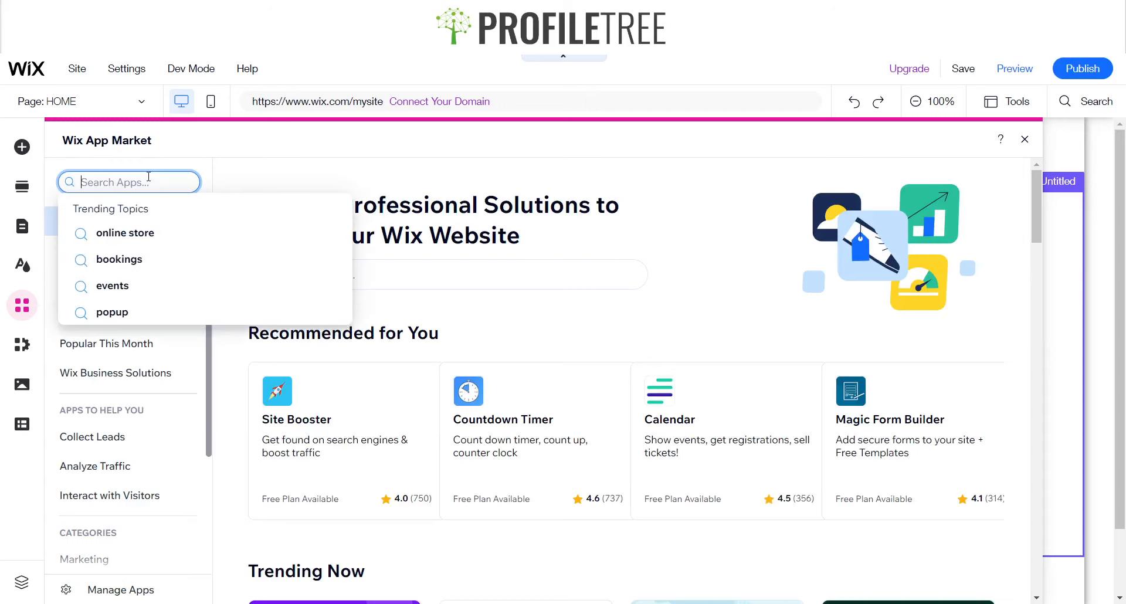
text(WiX Memebrs)
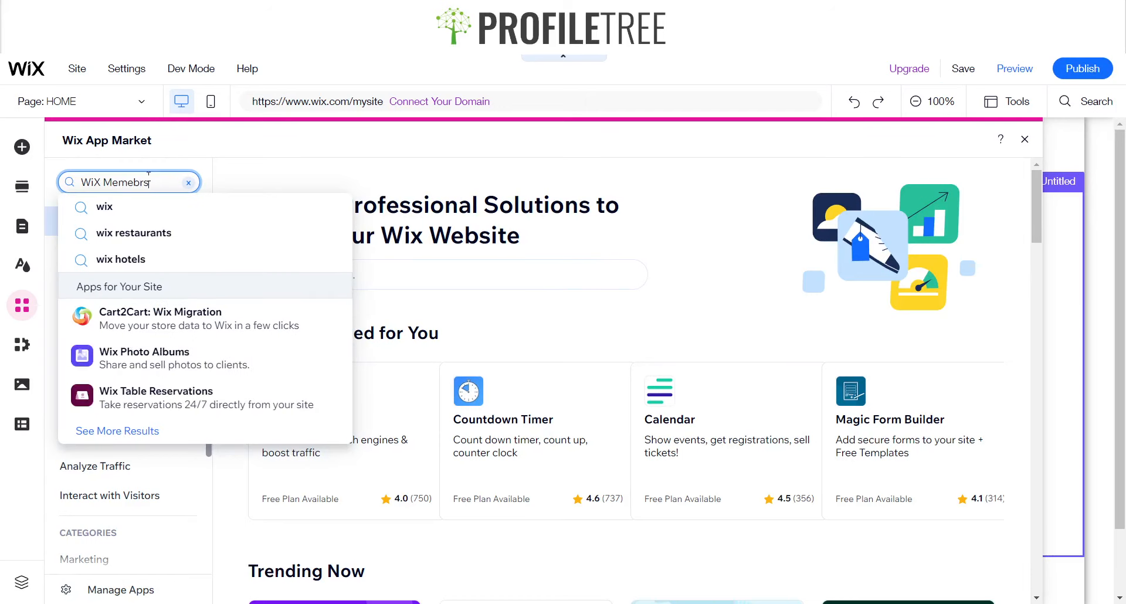
key(BackSpace)
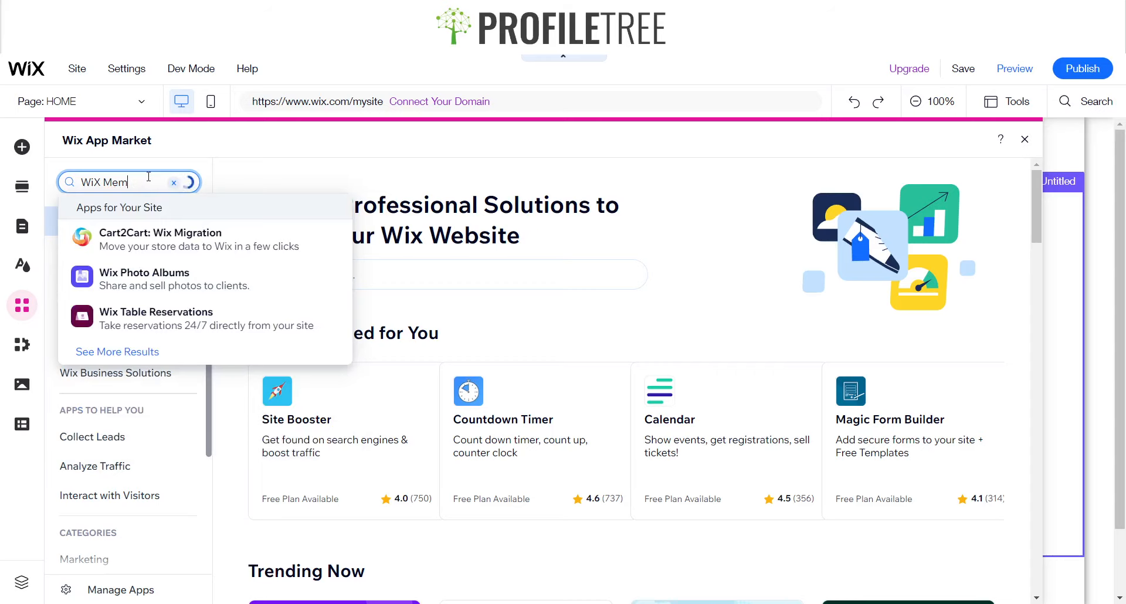
key(BackSpace)
key(BackSpace)
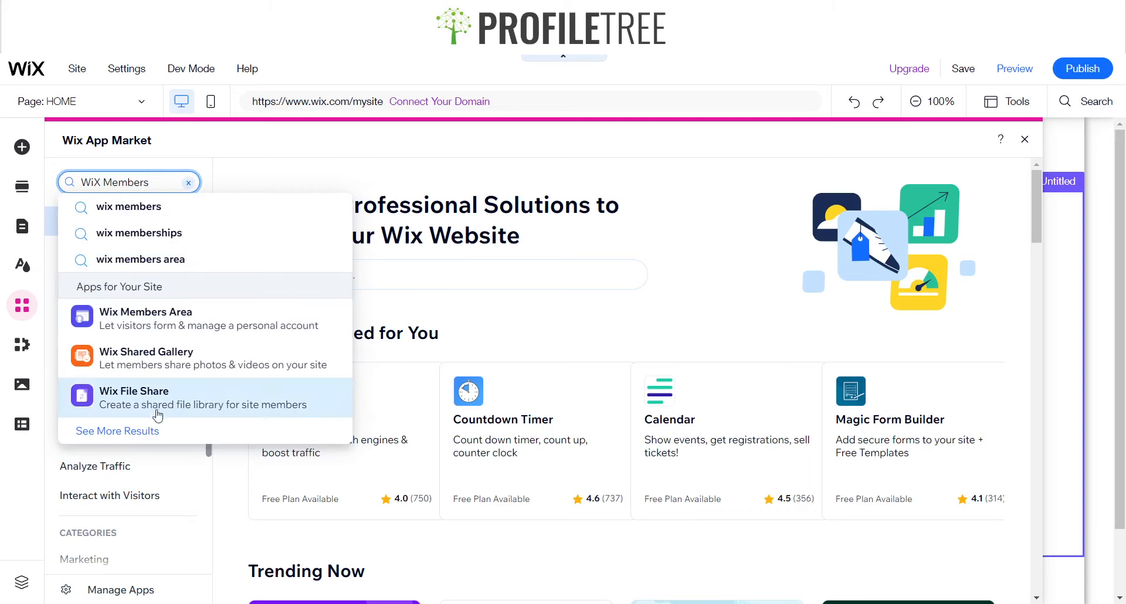
click(147, 430)
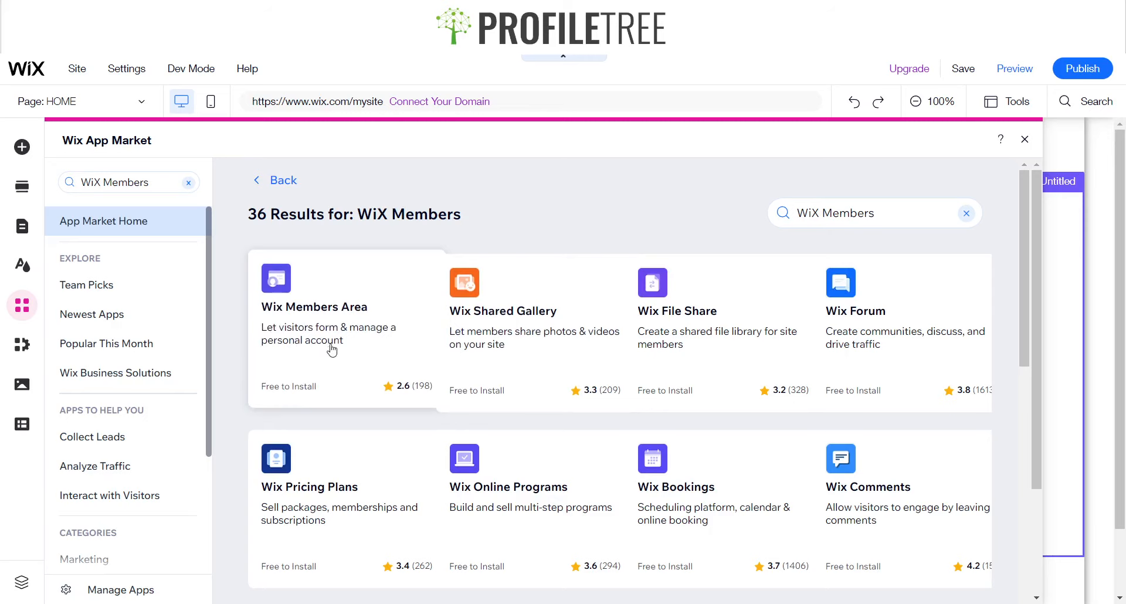
click(355, 287)
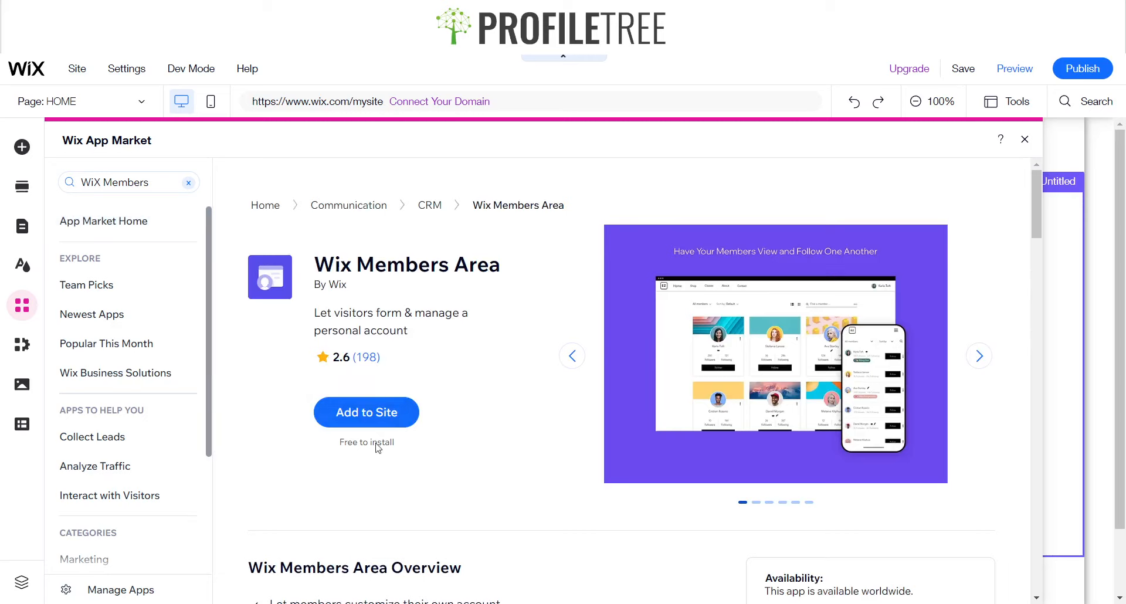
Step: Go through the Wix Members Area preview images and add the app to the site
click(978, 354)
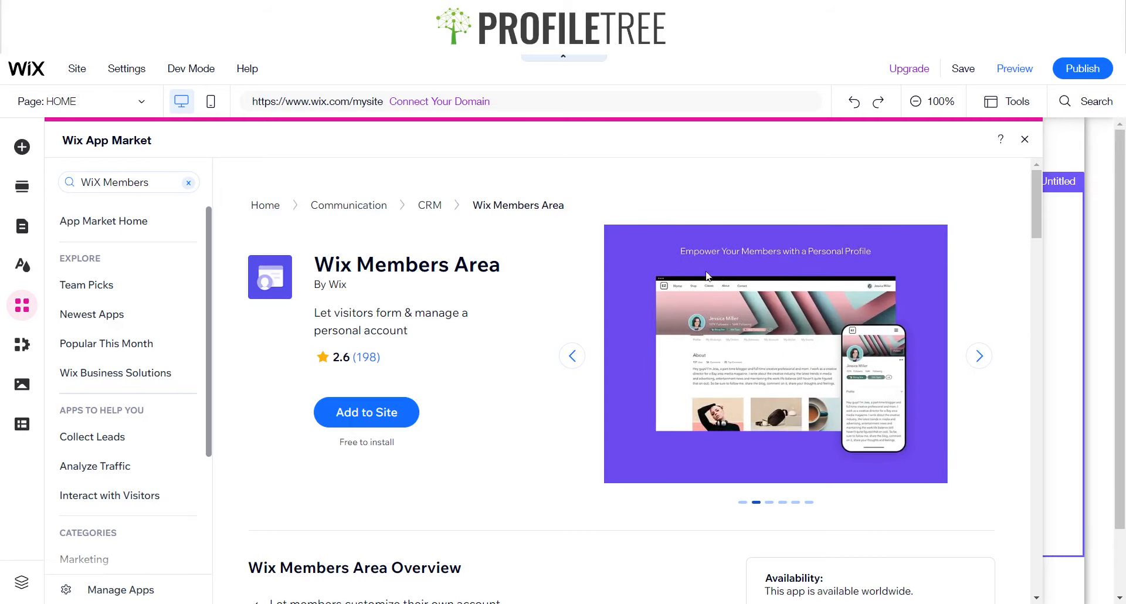
click(571, 356)
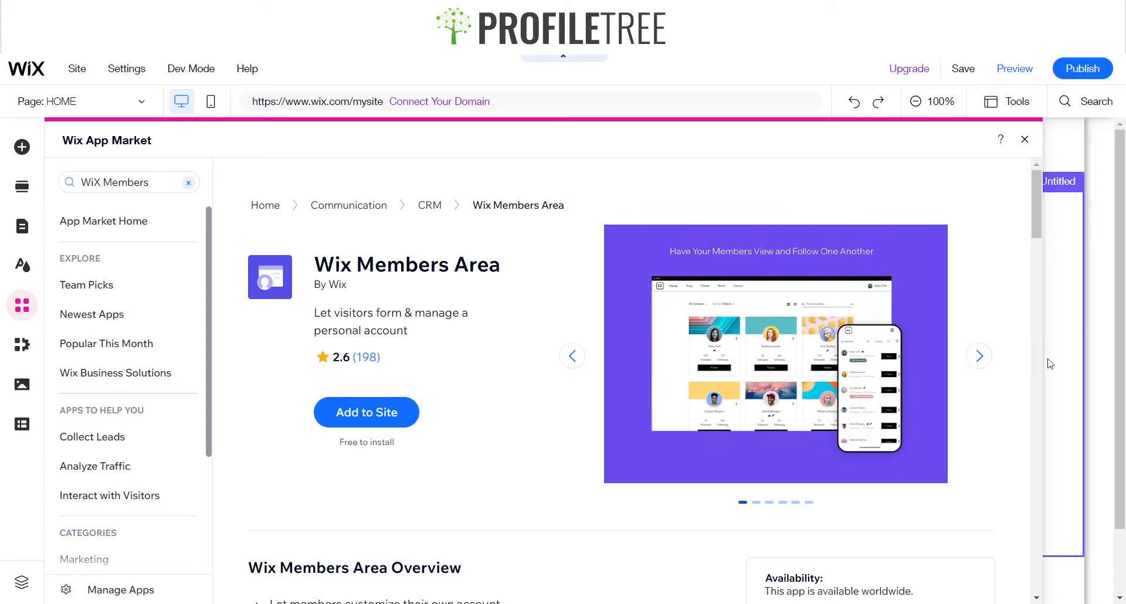
click(978, 356)
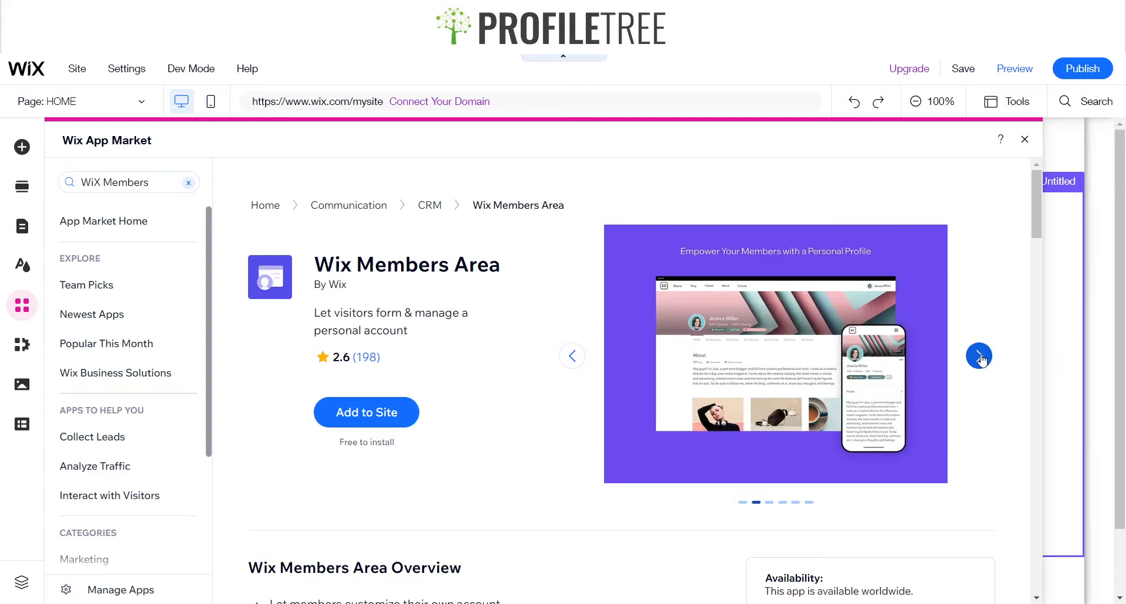
click(978, 359)
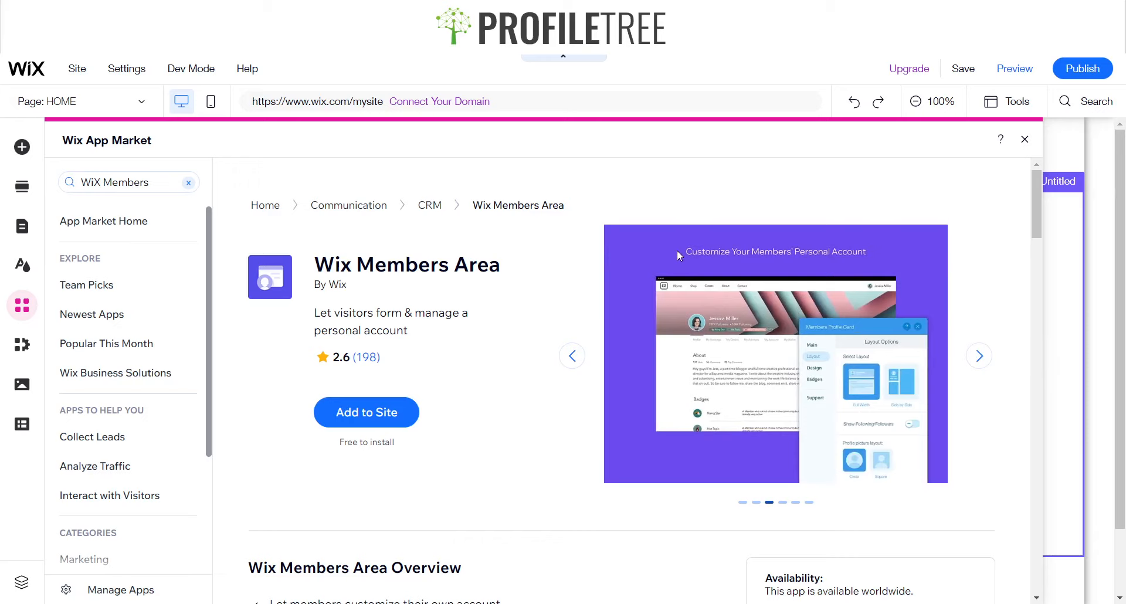
click(979, 359)
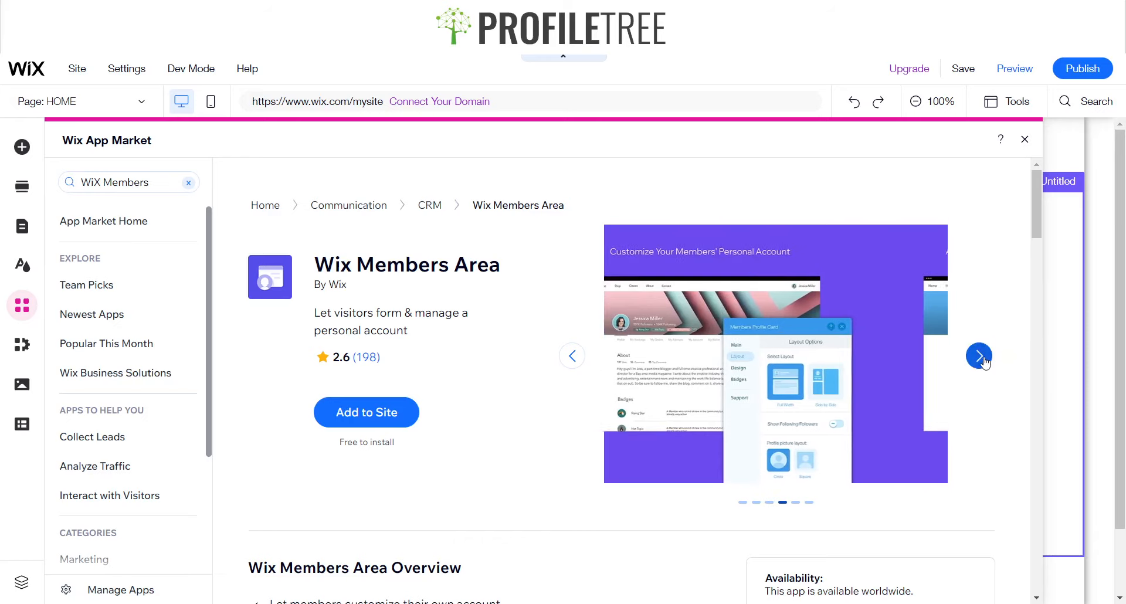
click(979, 360)
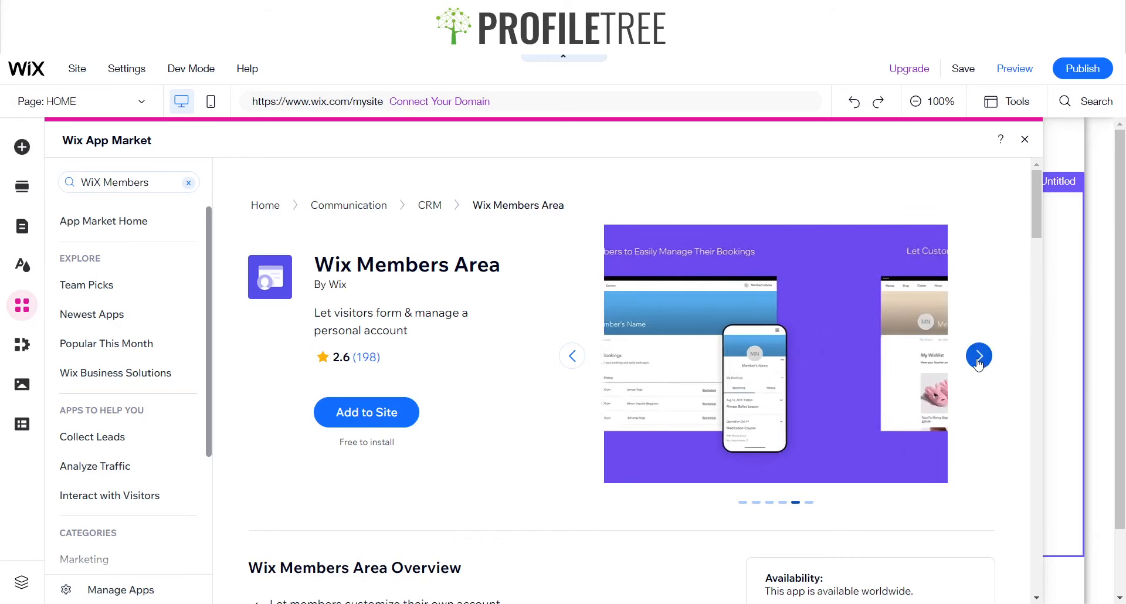
click(979, 357)
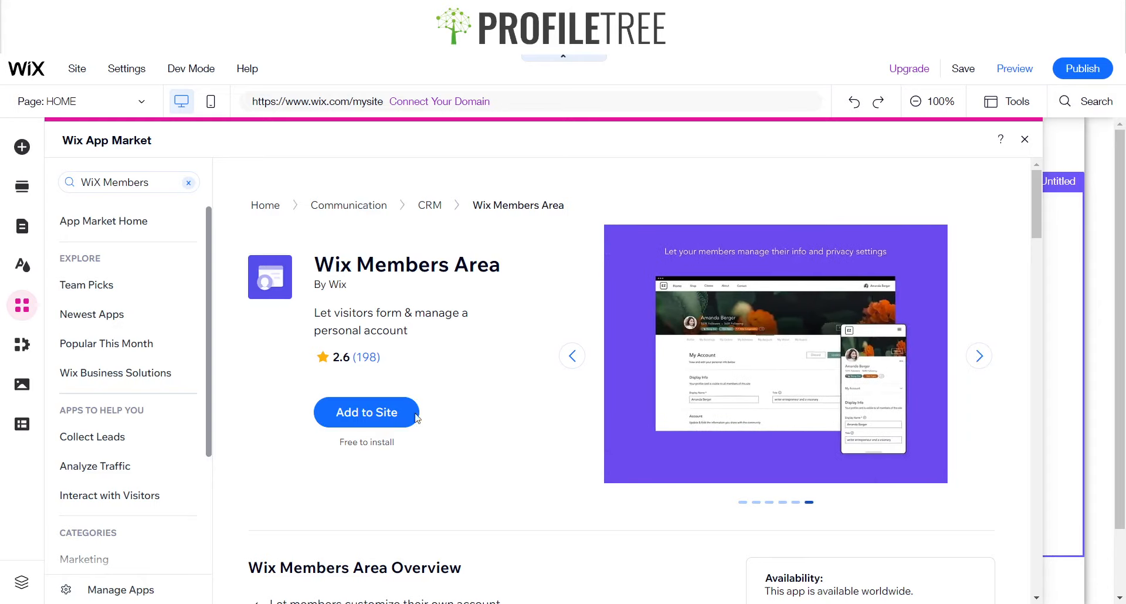
click(345, 412)
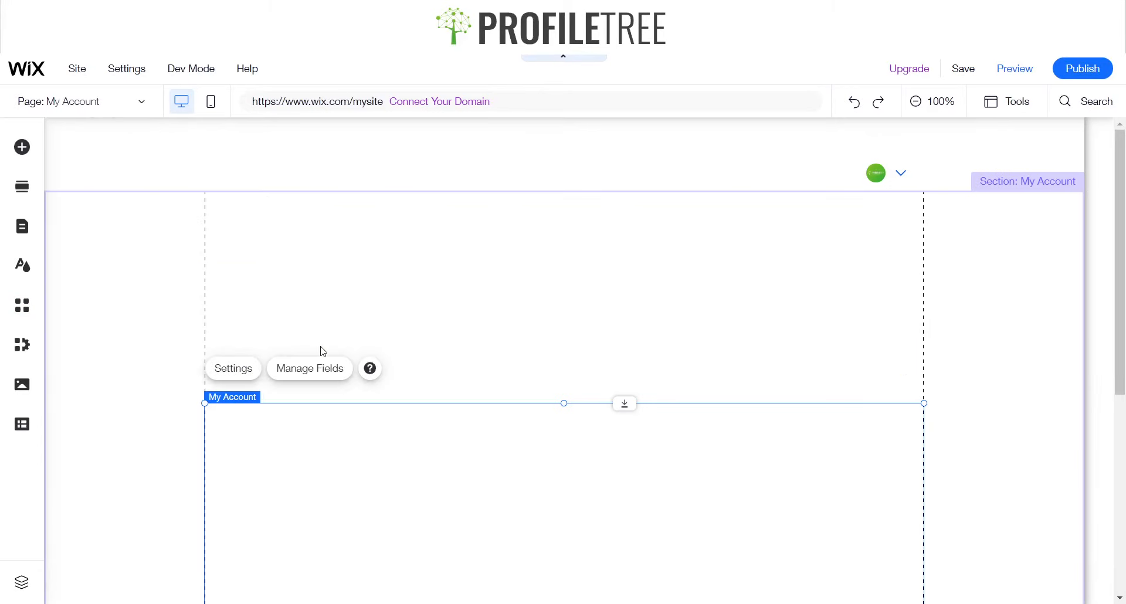
Step: Review the Wix Members Area management options and browse the other business apps offered for the site, from Wix Stores to Wix Groups
click(23, 308)
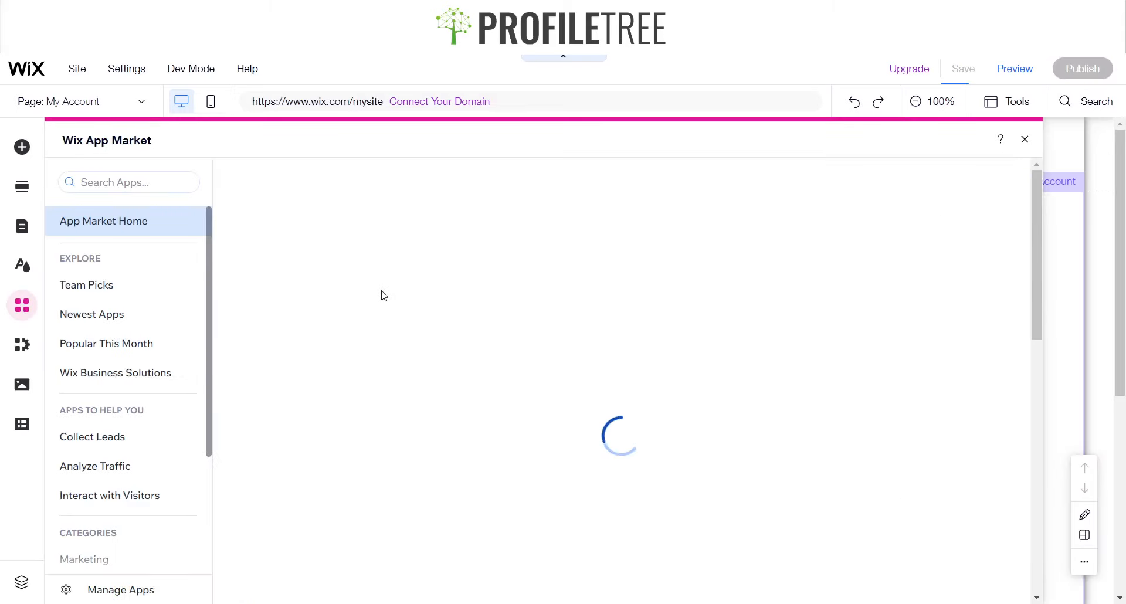
click(21, 346)
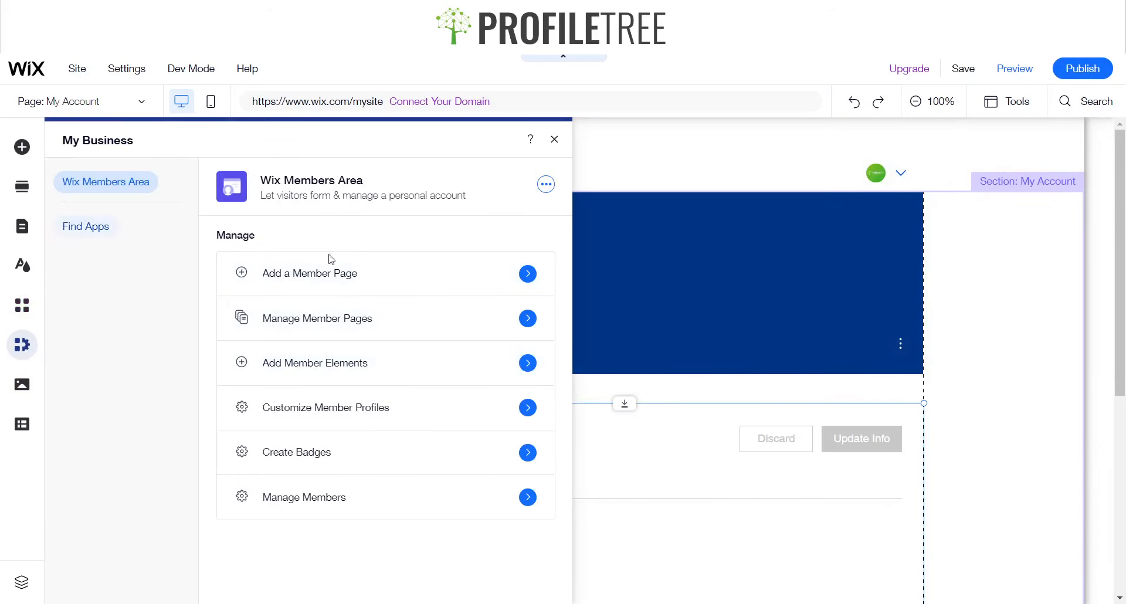
click(89, 229)
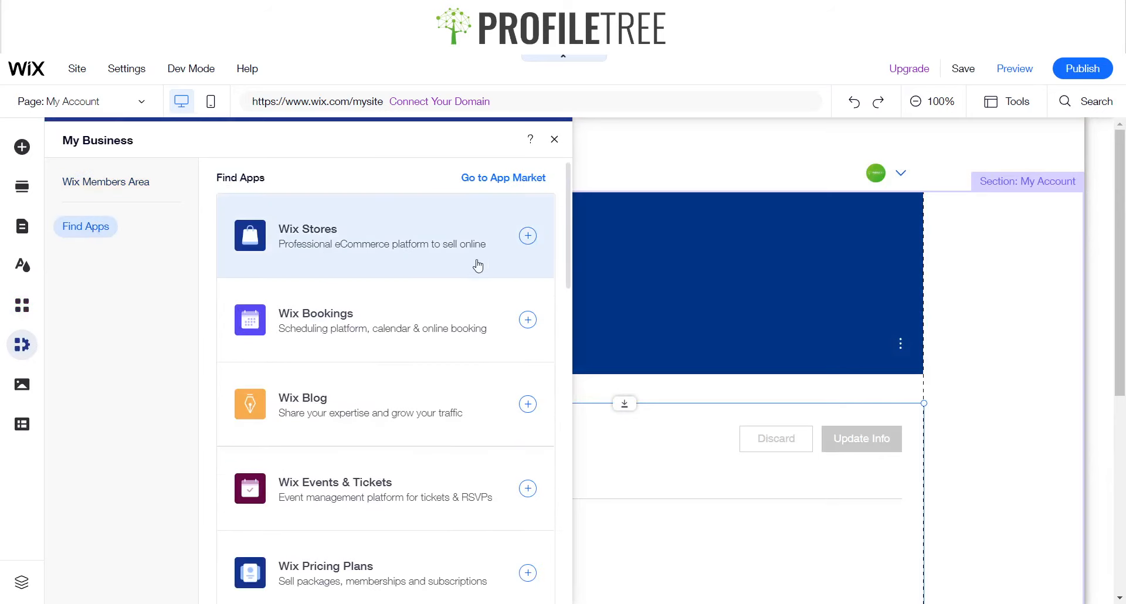
scroll(438, 284, down, 2)
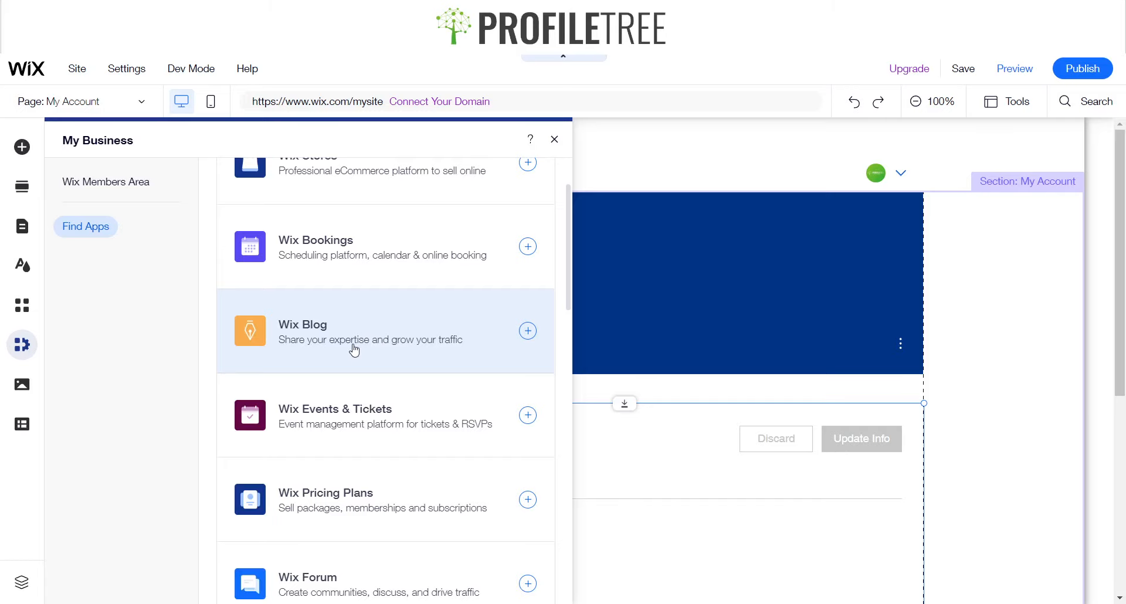
scroll(382, 325, up, 2)
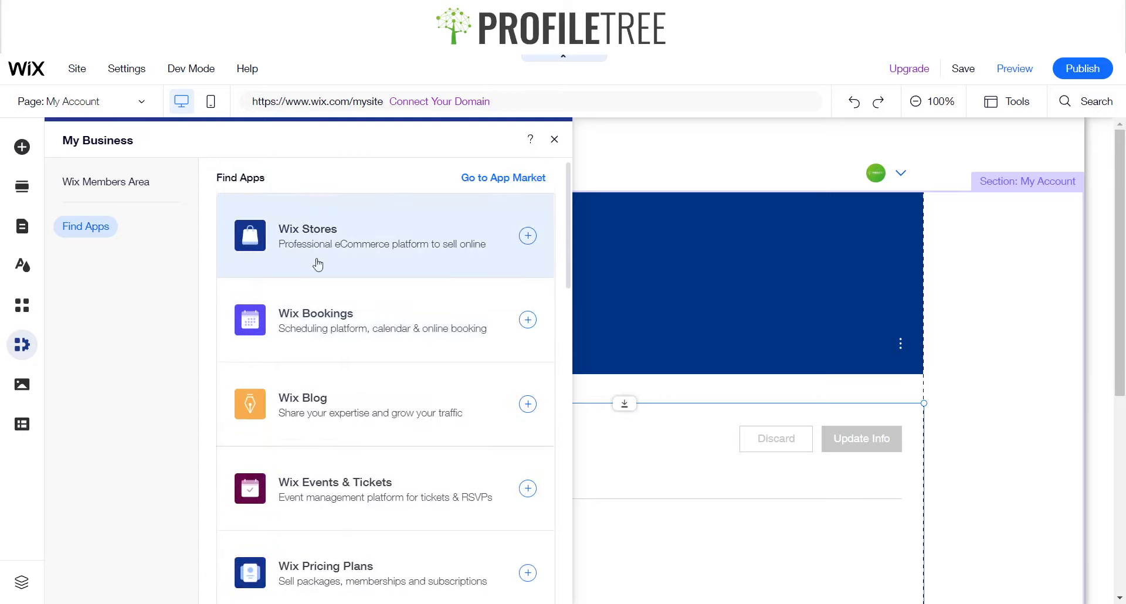
scroll(319, 261, down, 3)
scroll(359, 281, up, 3)
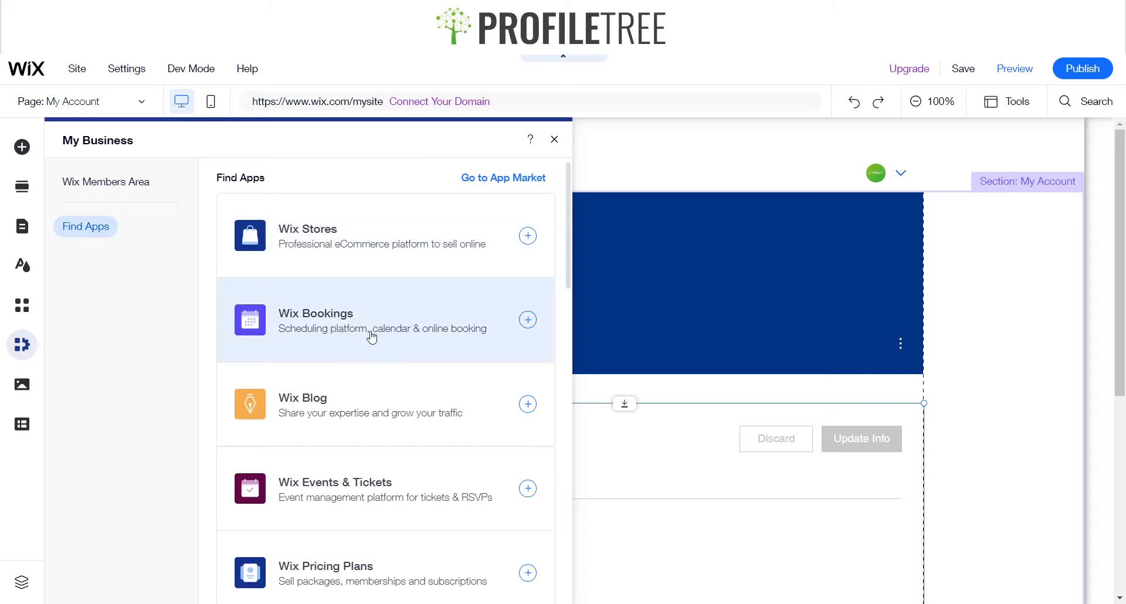
scroll(377, 340, down, 5)
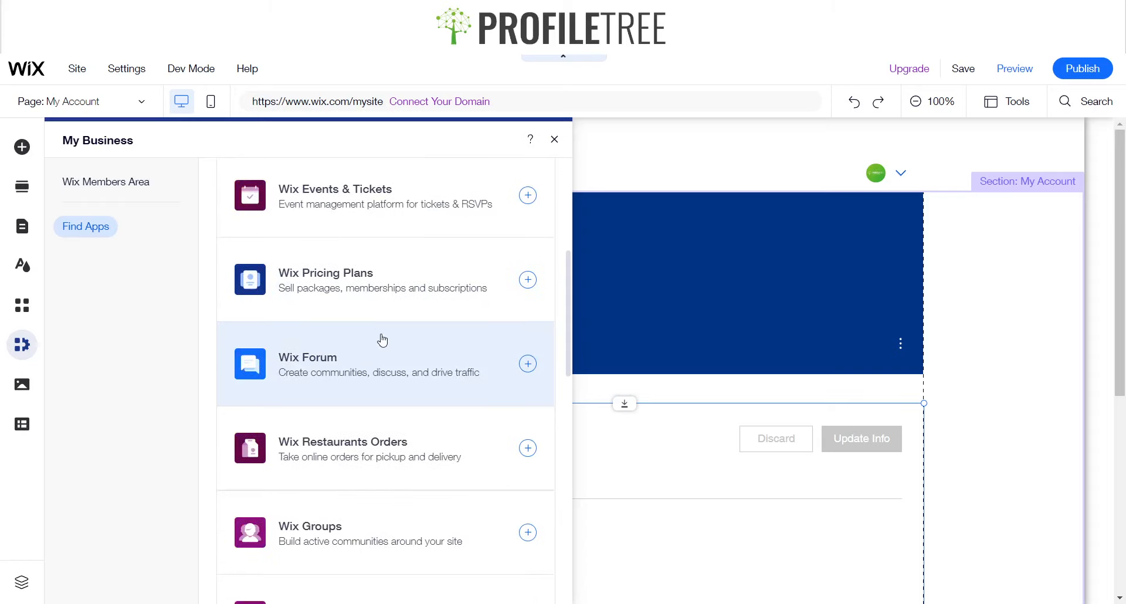
scroll(439, 283, up, 5)
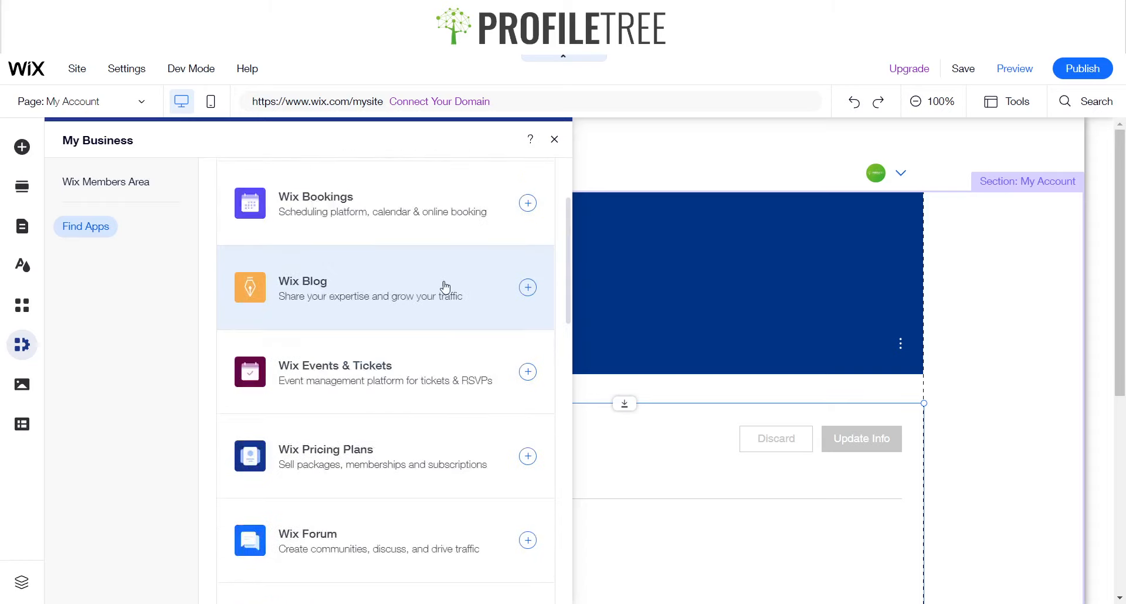
click(555, 140)
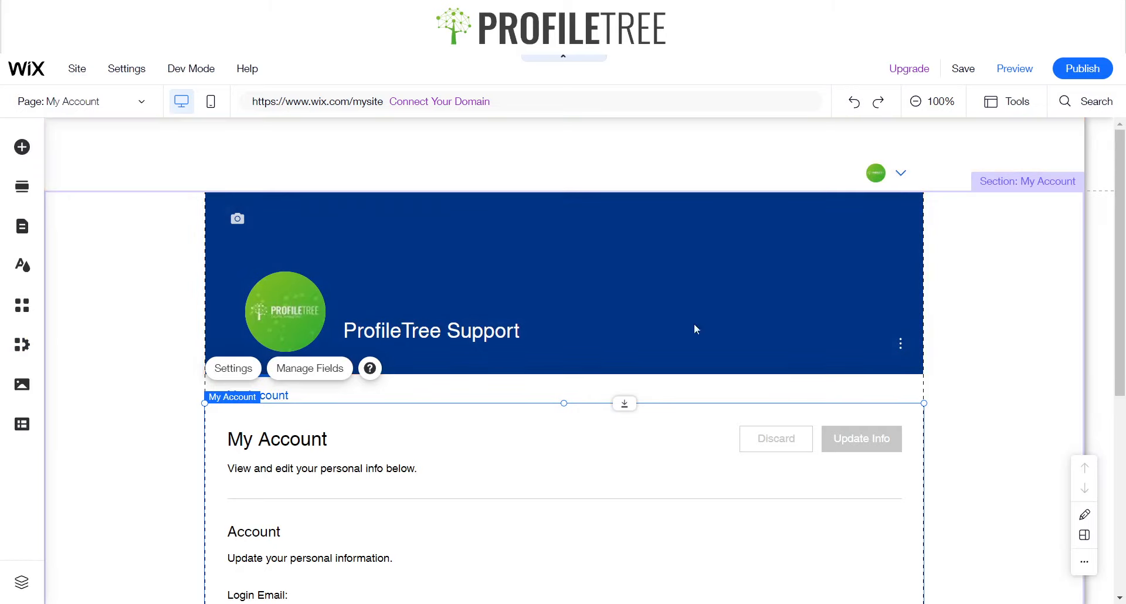
Step: Look over the My Account member page in the editor and check it in preview mode
scroll(693, 322, down, 6)
scroll(666, 286, up, 6)
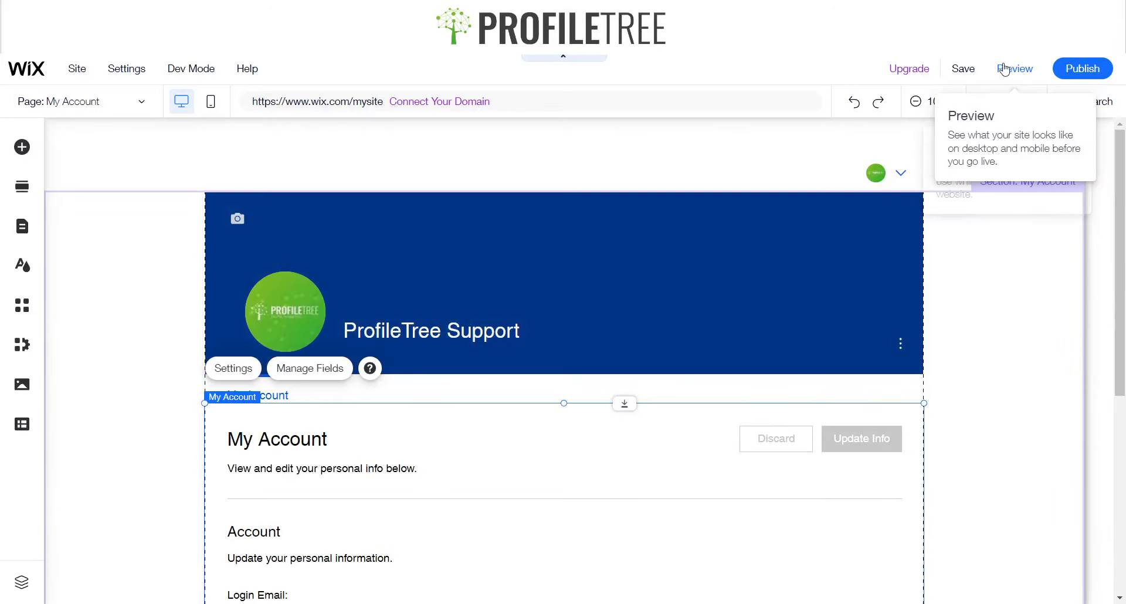
click(1006, 69)
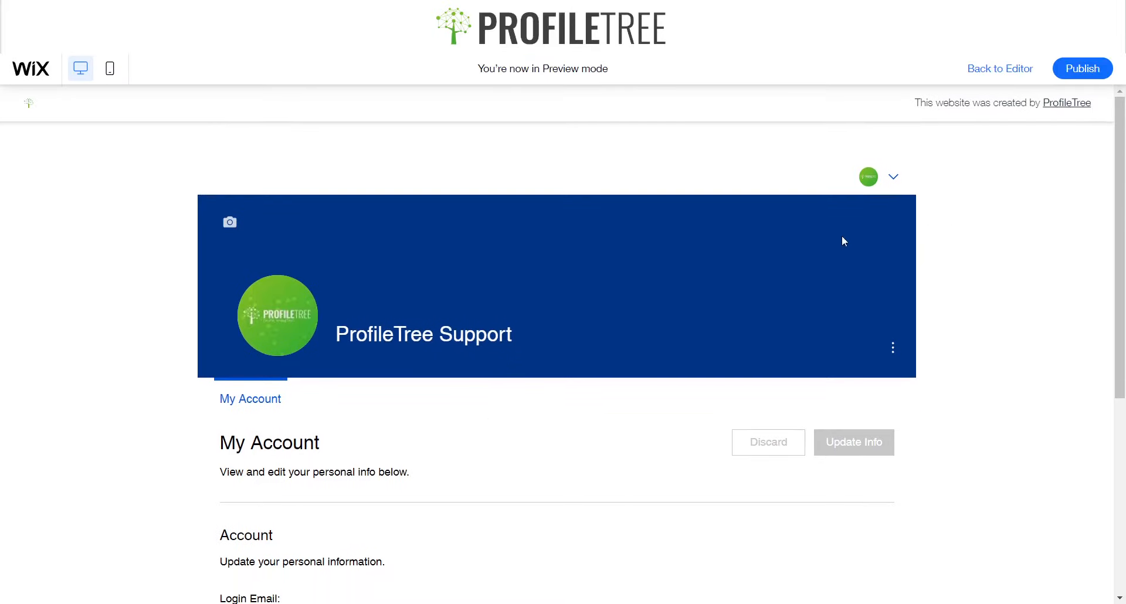
click(871, 184)
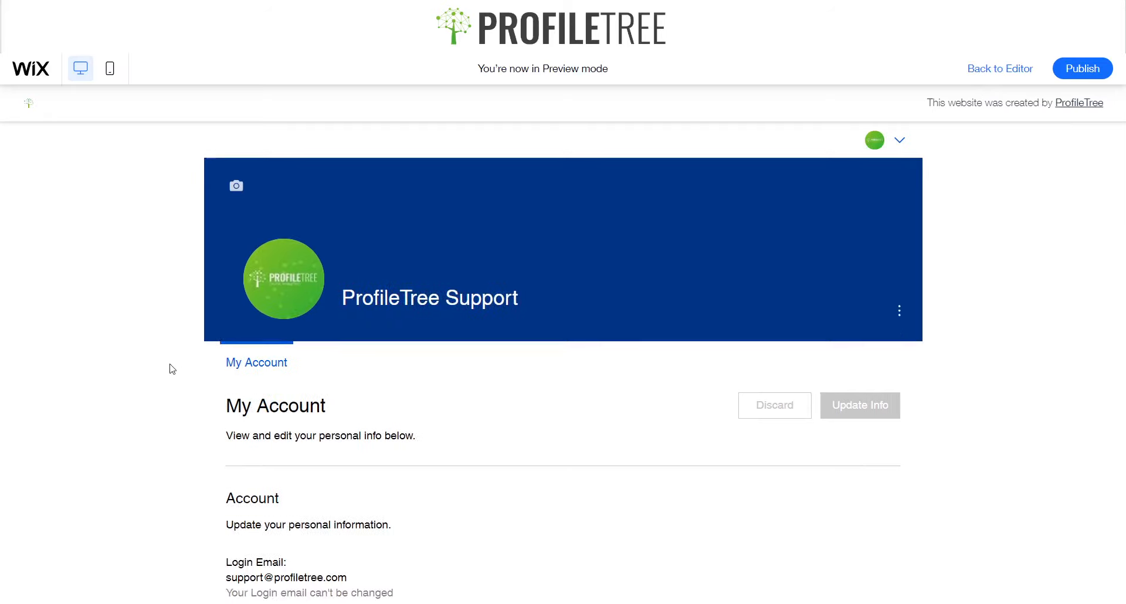
Step: Preview the HOME page and try the Log Out option in the member login menu
click(130, 104)
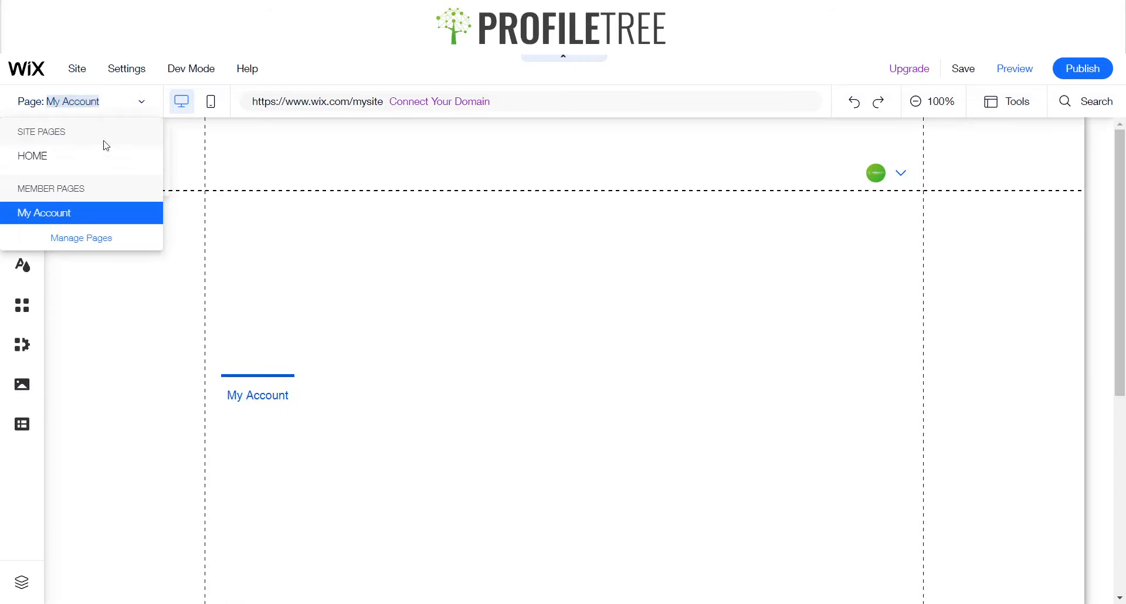
click(82, 166)
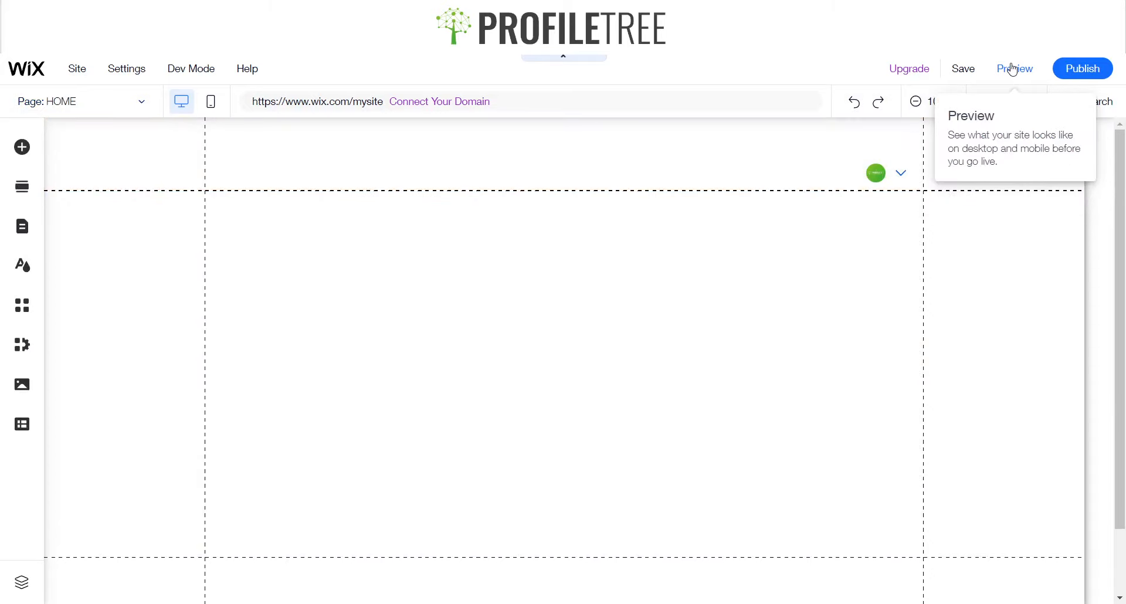
click(1013, 69)
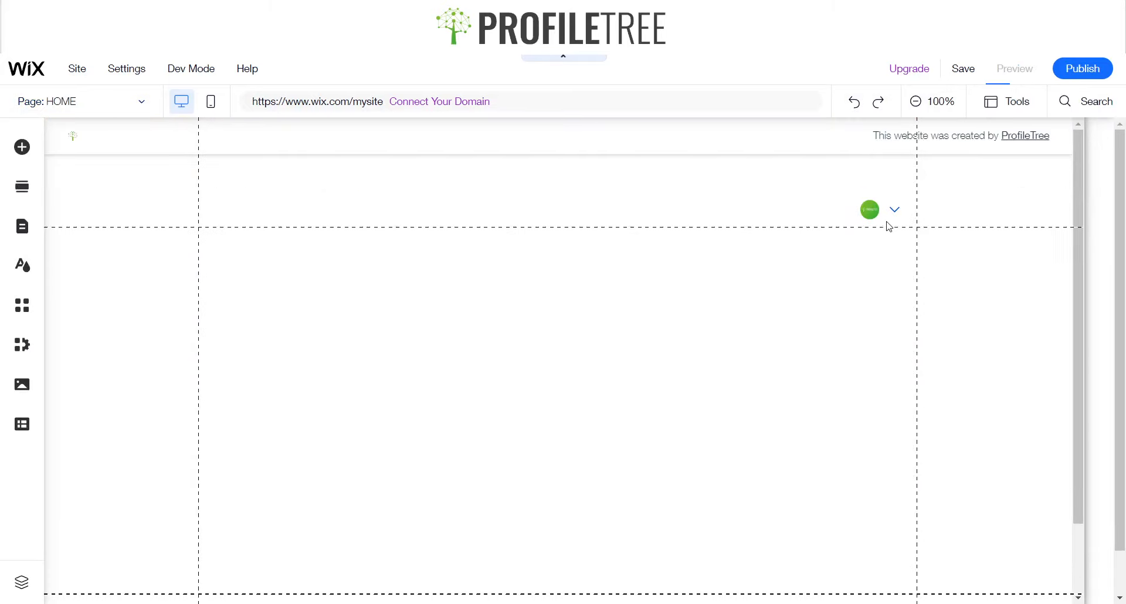
click(879, 183)
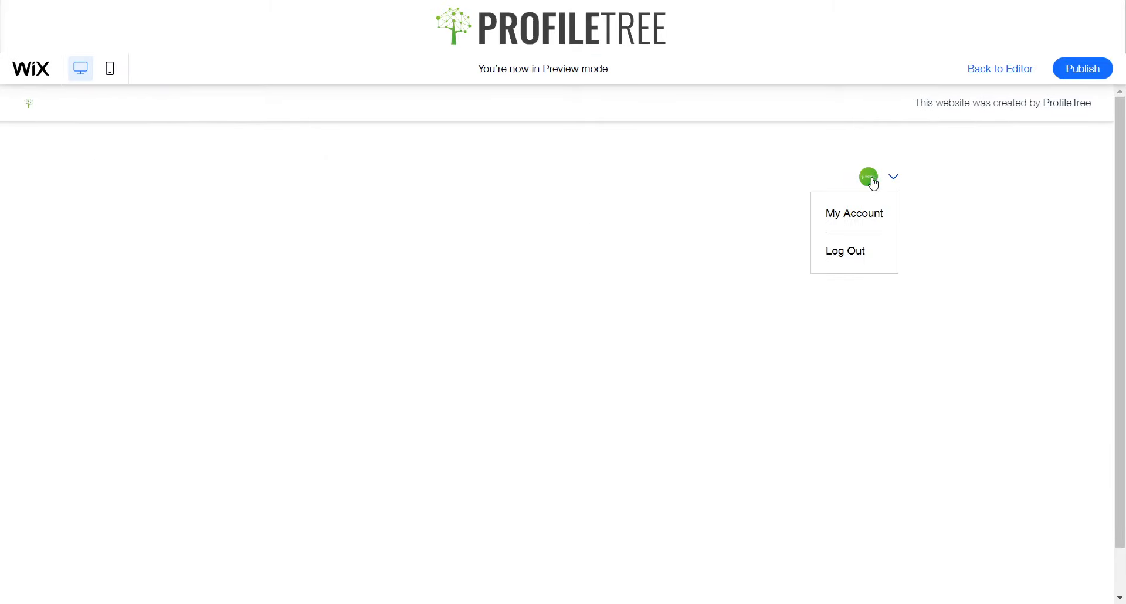
click(850, 255)
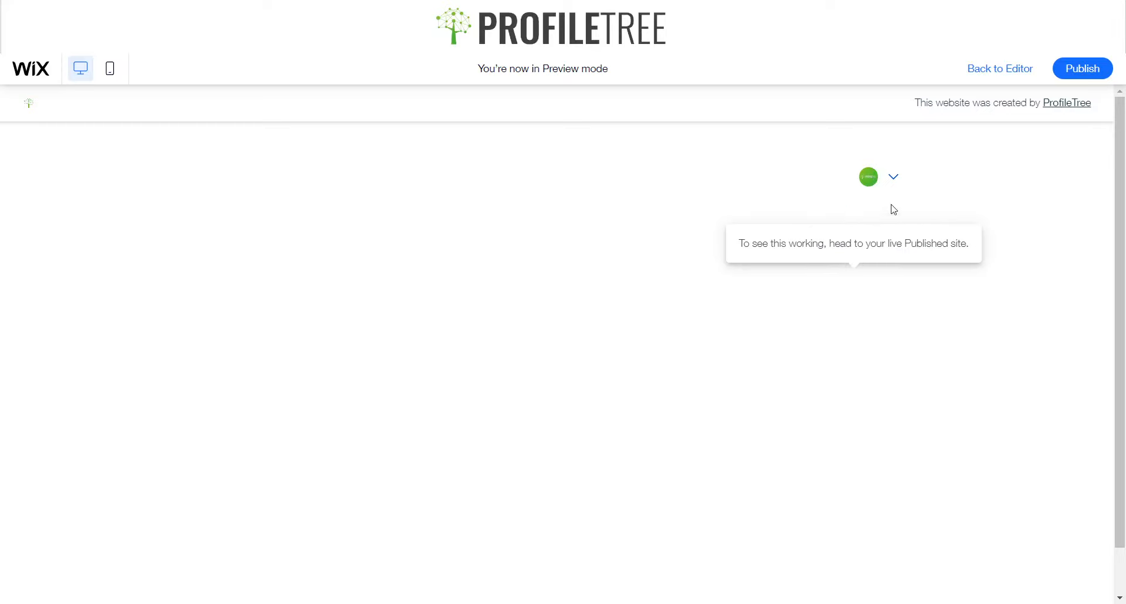
click(890, 178)
Step: Publish the site, declining mobile editing with "Don't show this again", and retry the Log Out option in the preview
click(1090, 65)
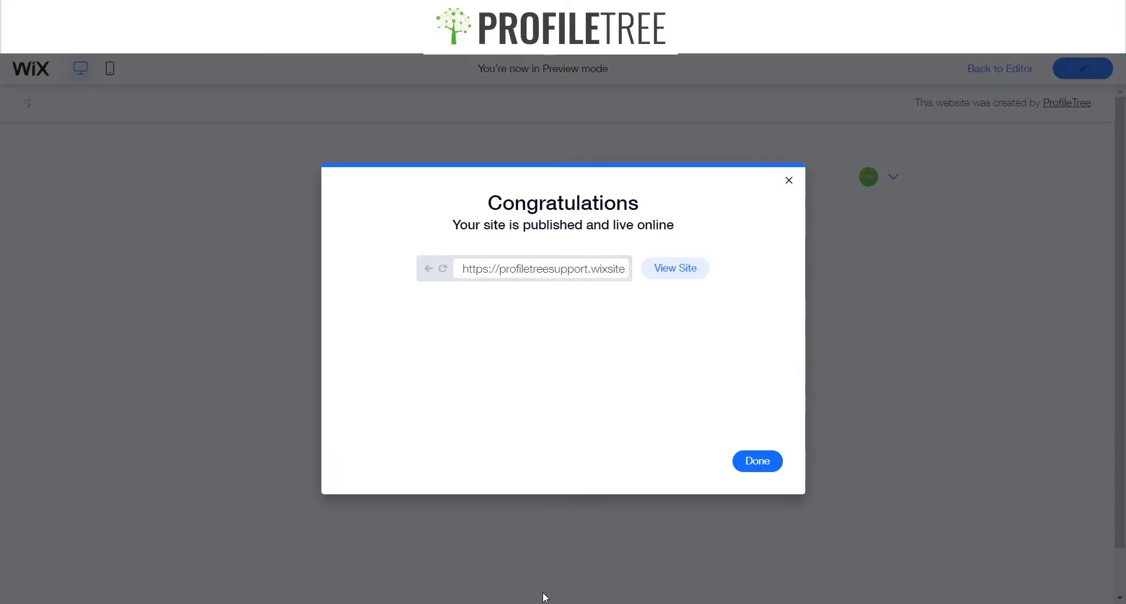
click(758, 461)
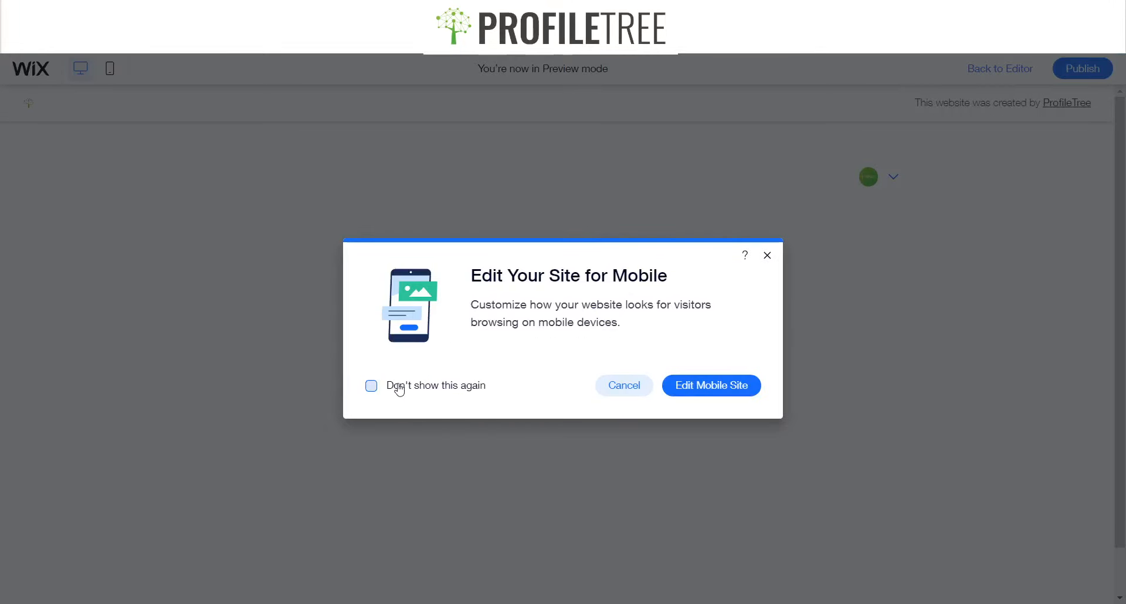
click(437, 387)
click(642, 390)
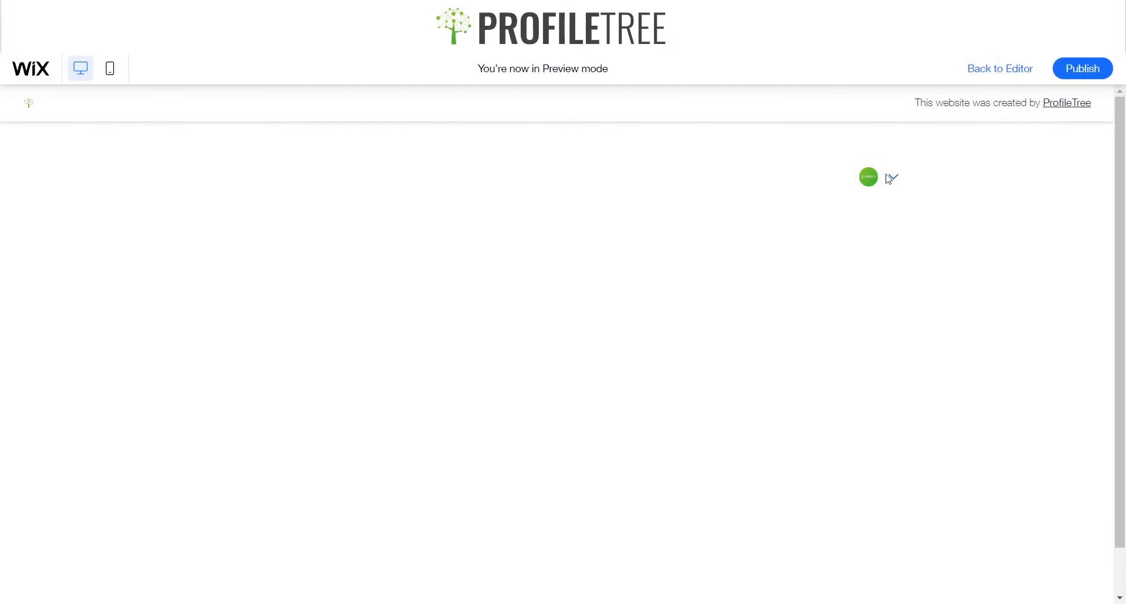
mouse_move(893, 177)
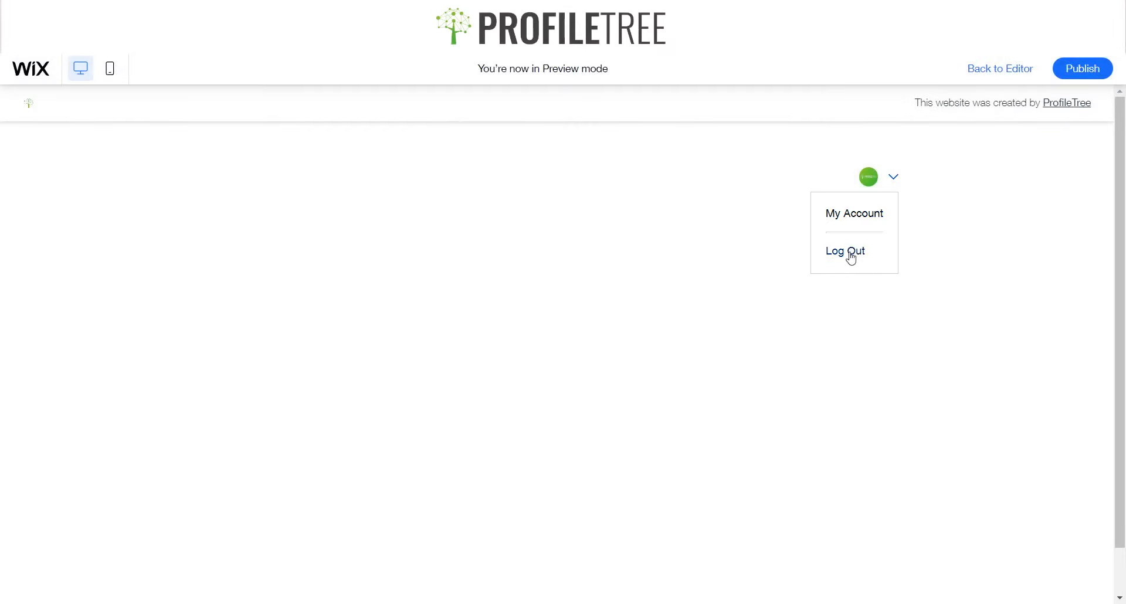
click(851, 256)
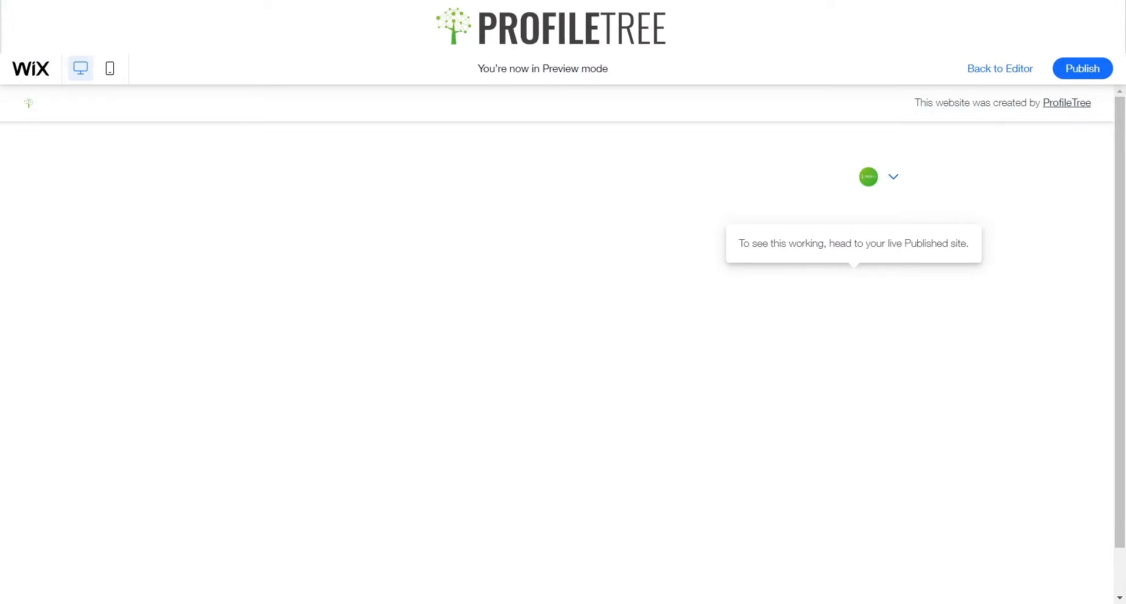
Step: Publish the site again, open the live version and dismiss the publishing confirmation
click(1000, 68)
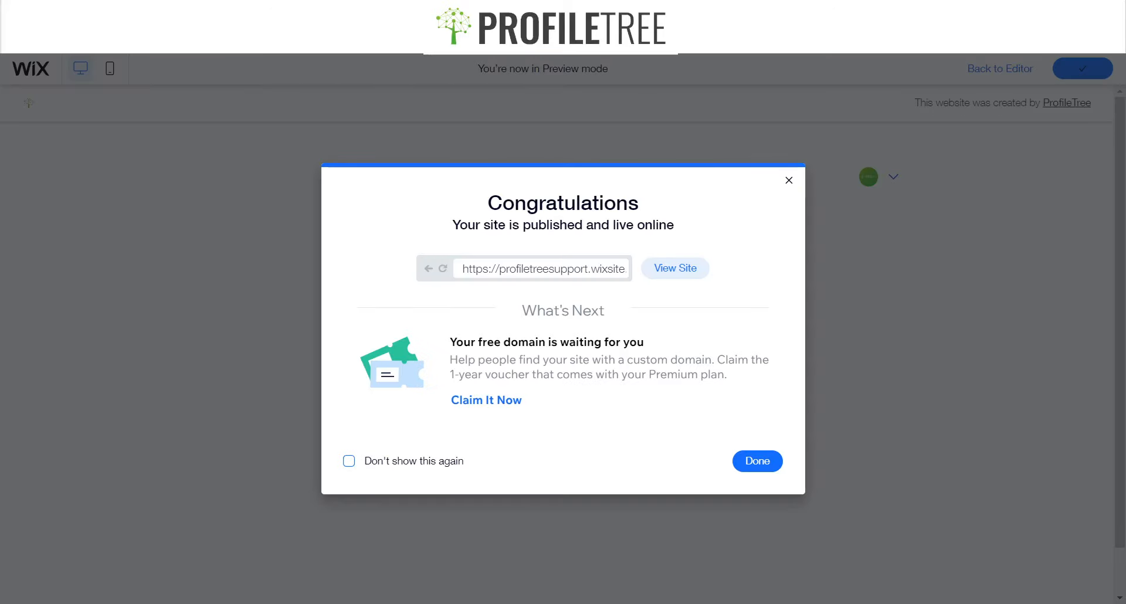
click(547, 261)
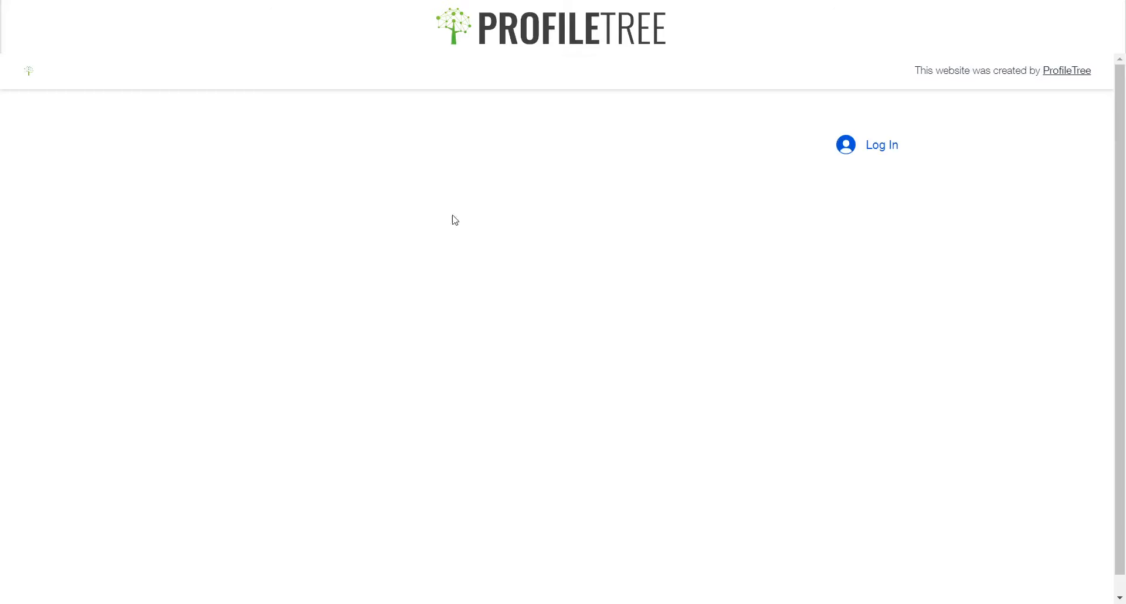
click(458, 8)
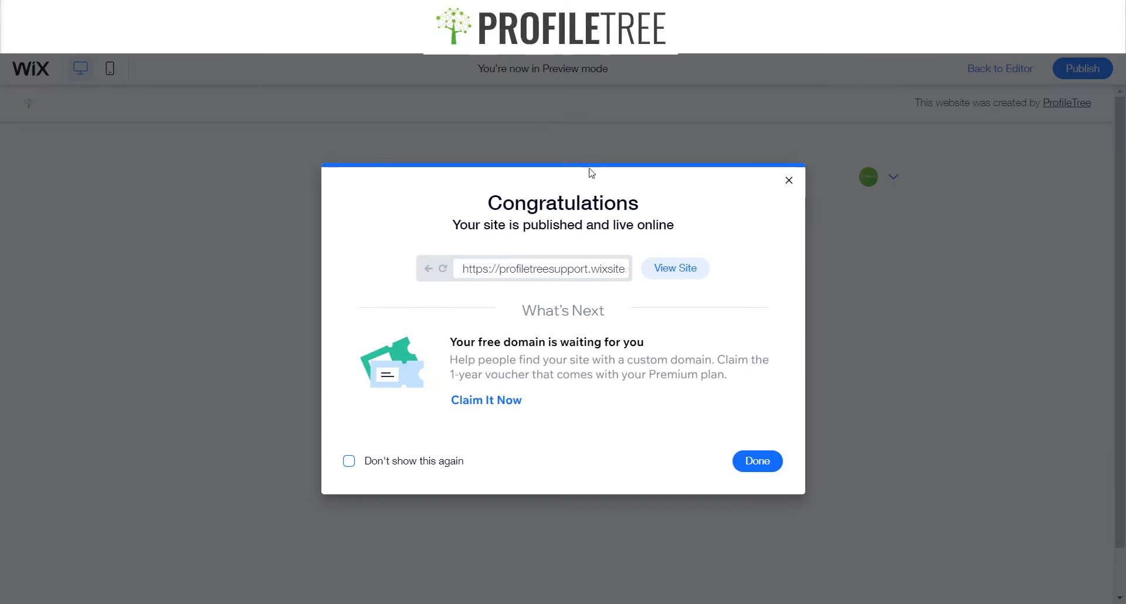
click(790, 178)
click(593, 9)
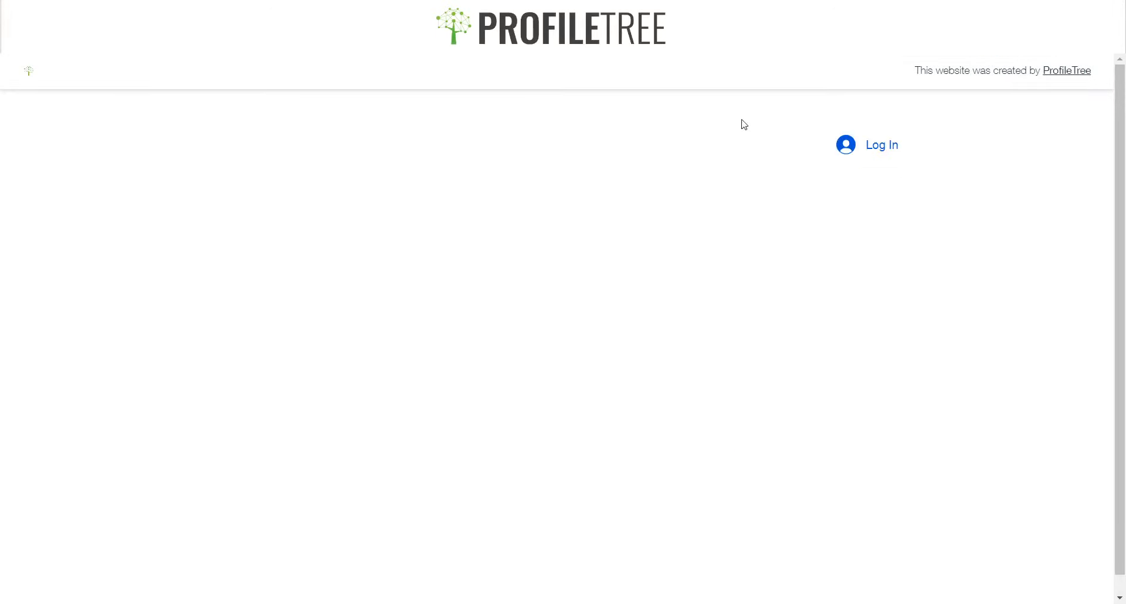
Step: Open the live site's member login and examine the Sign Up heading, the Log In link for existing members and the sign-up methods
click(864, 150)
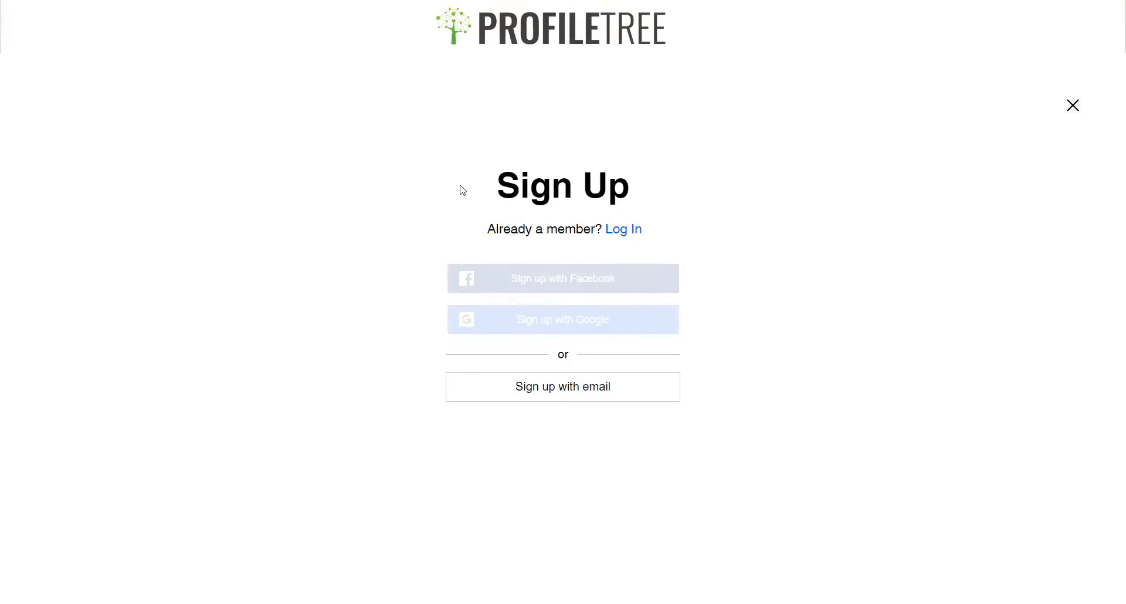
drag(605, 208, 775, 476)
click(731, 377)
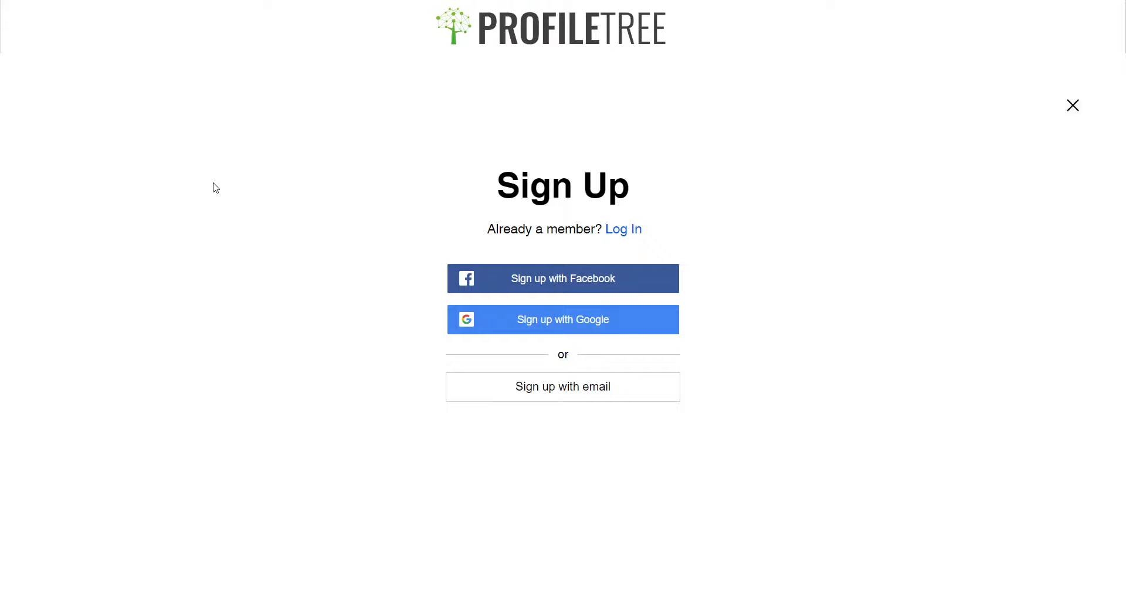
click(1073, 107)
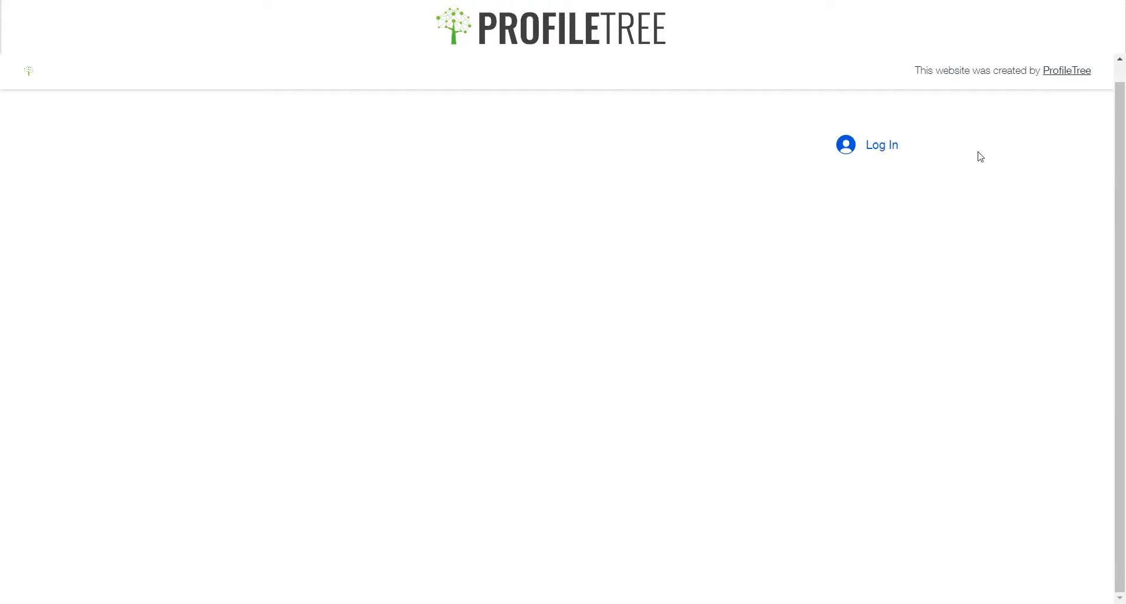
click(875, 152)
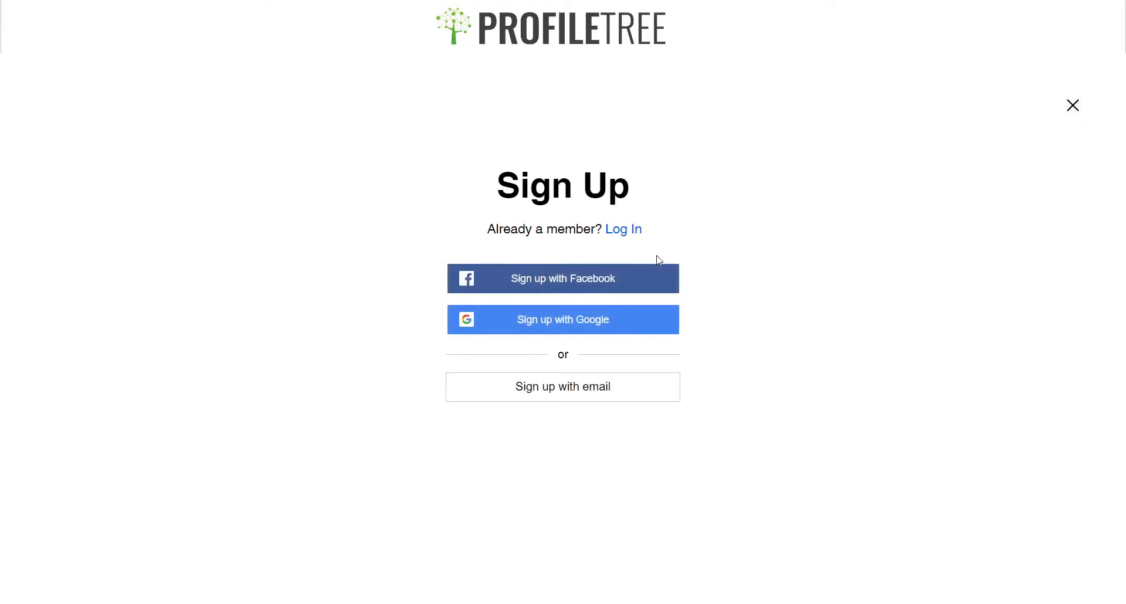
drag(493, 186, 632, 179)
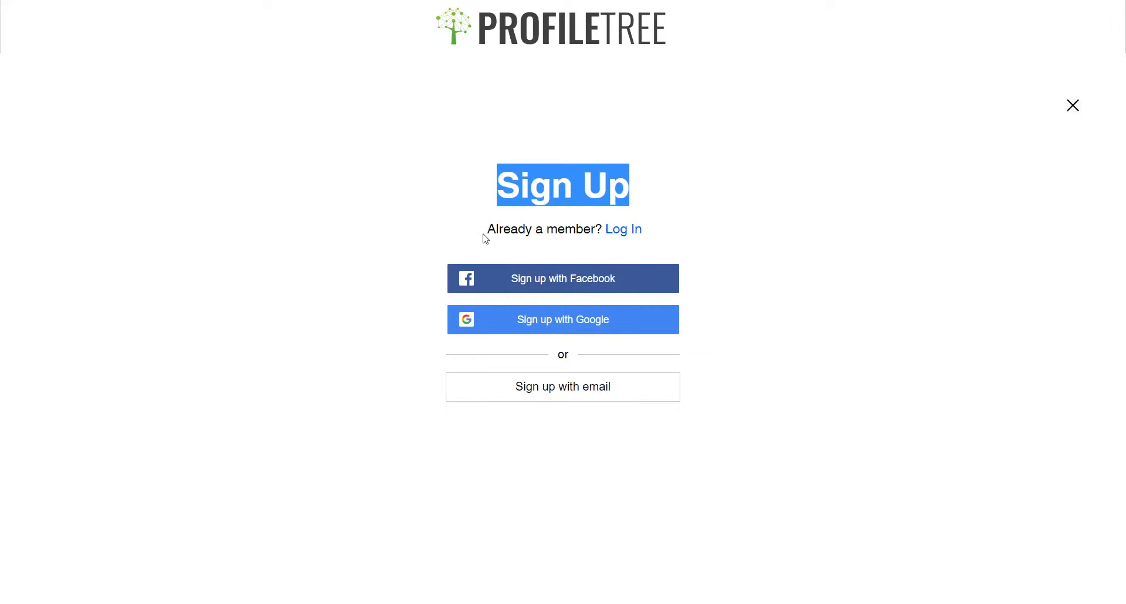
drag(485, 238, 644, 243)
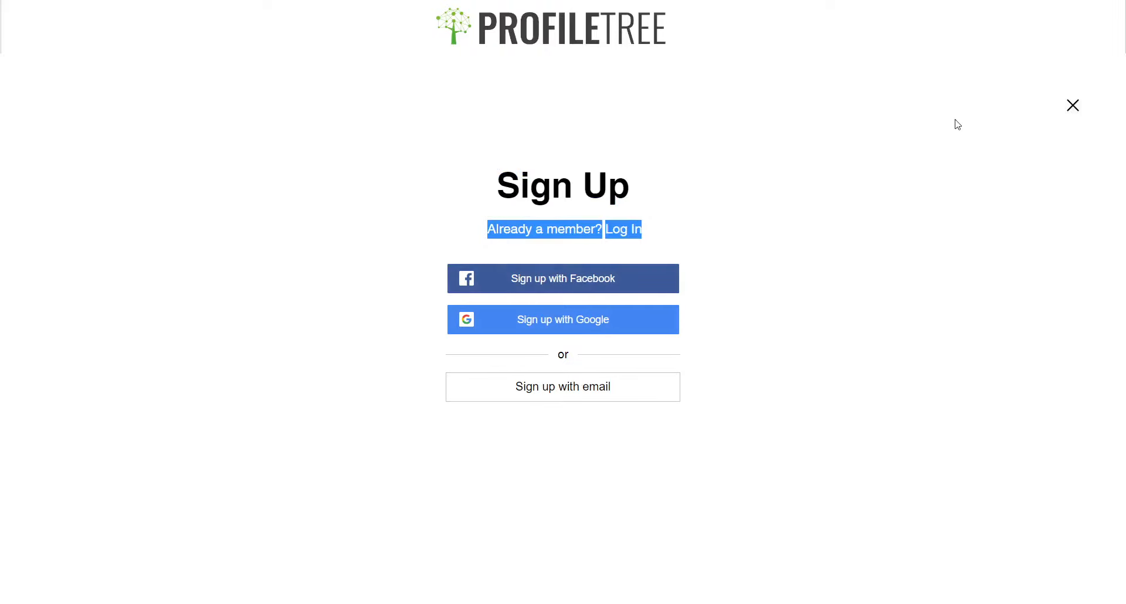
click(1069, 111)
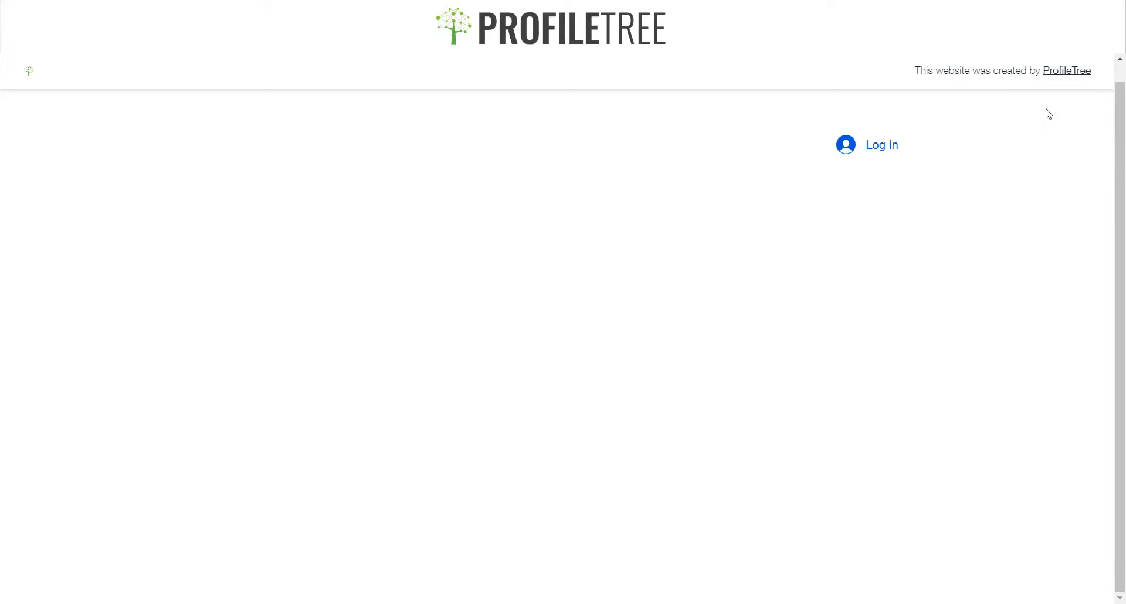
click(879, 152)
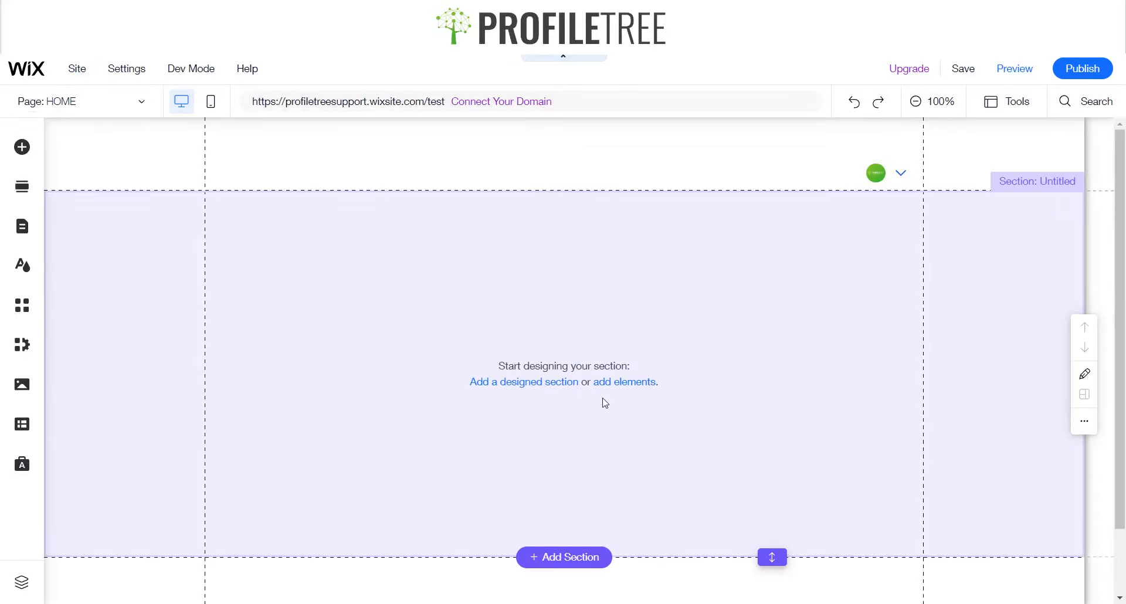
Step: Set the header login bar's avatar and icons fill color to the orange theme color #ED5829
click(862, 180)
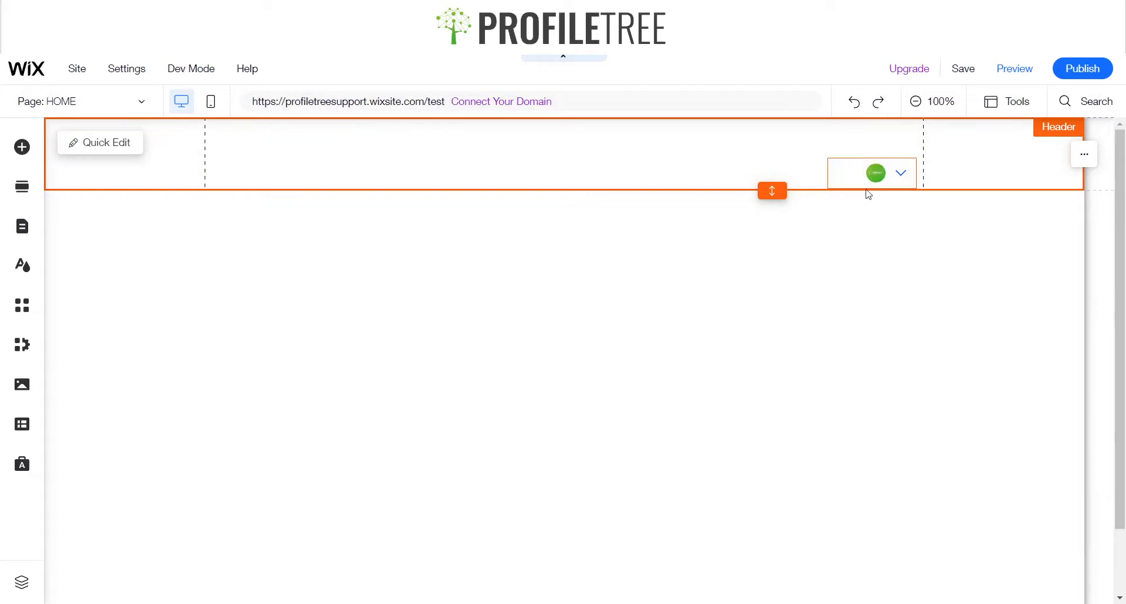
click(857, 177)
click(944, 202)
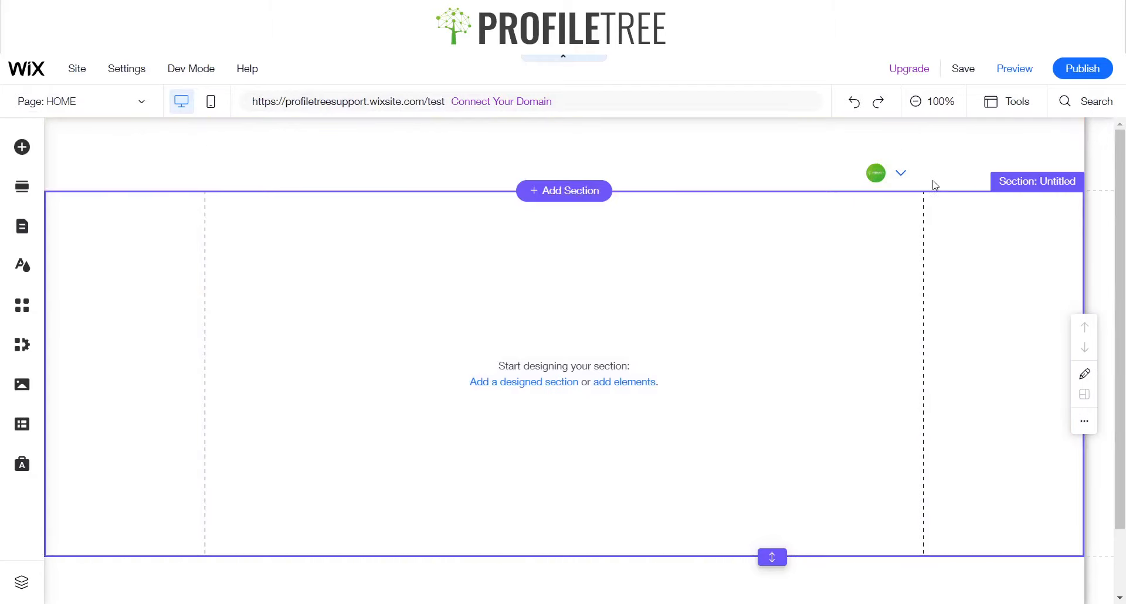
click(900, 176)
click(895, 173)
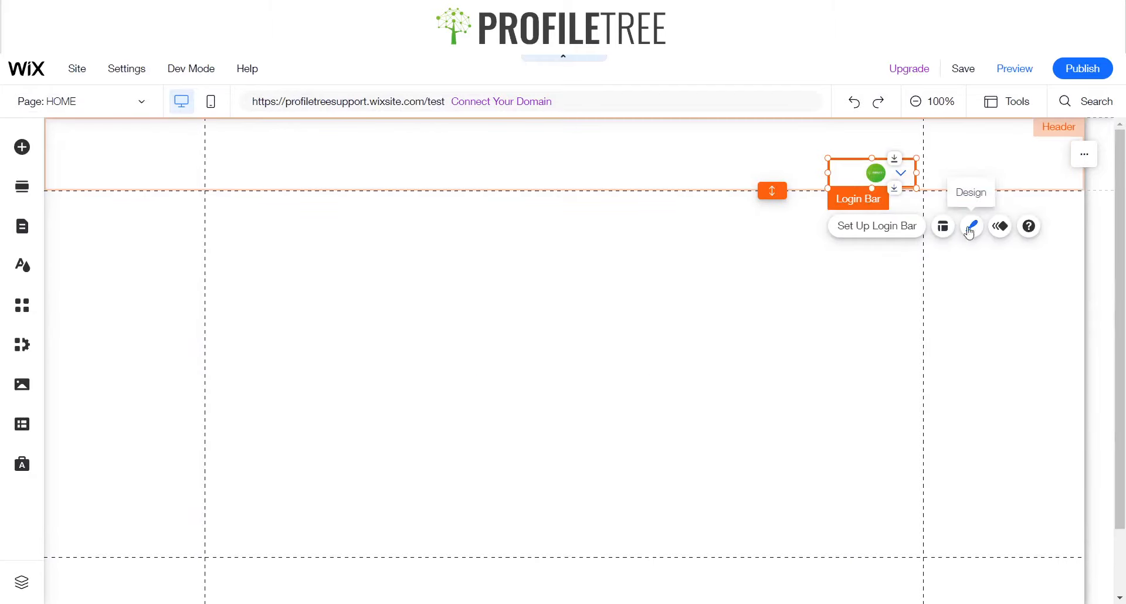
click(970, 231)
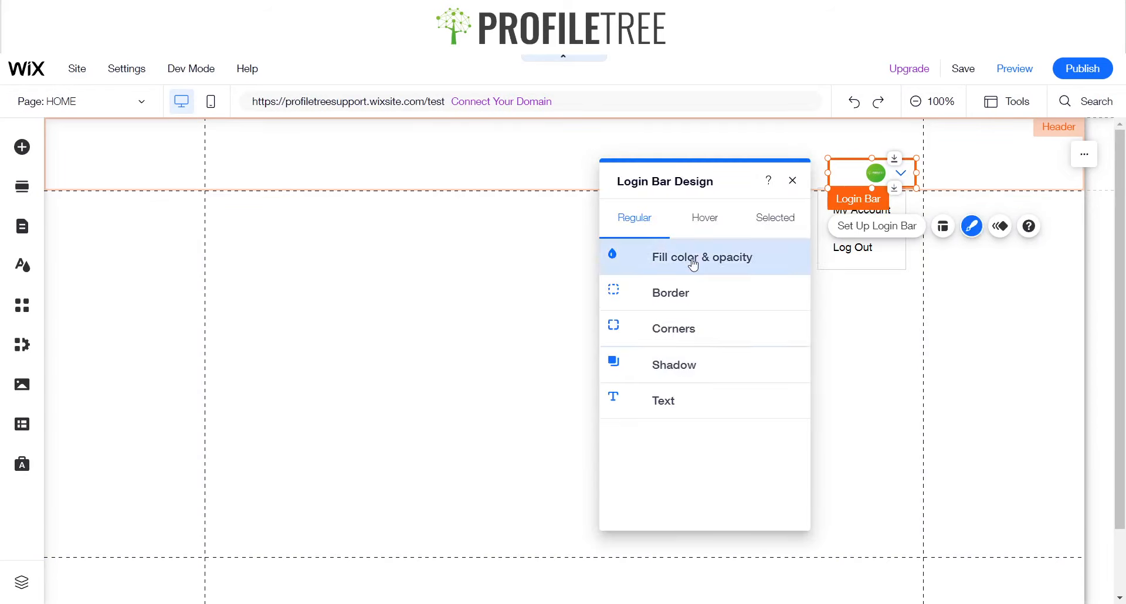
click(692, 261)
click(782, 317)
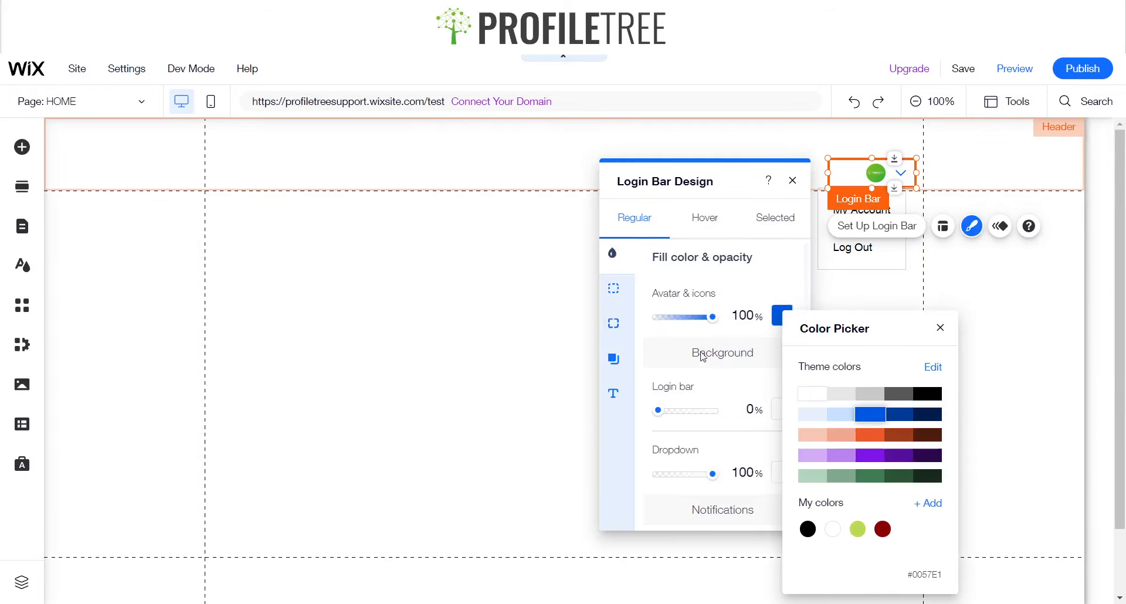
click(868, 437)
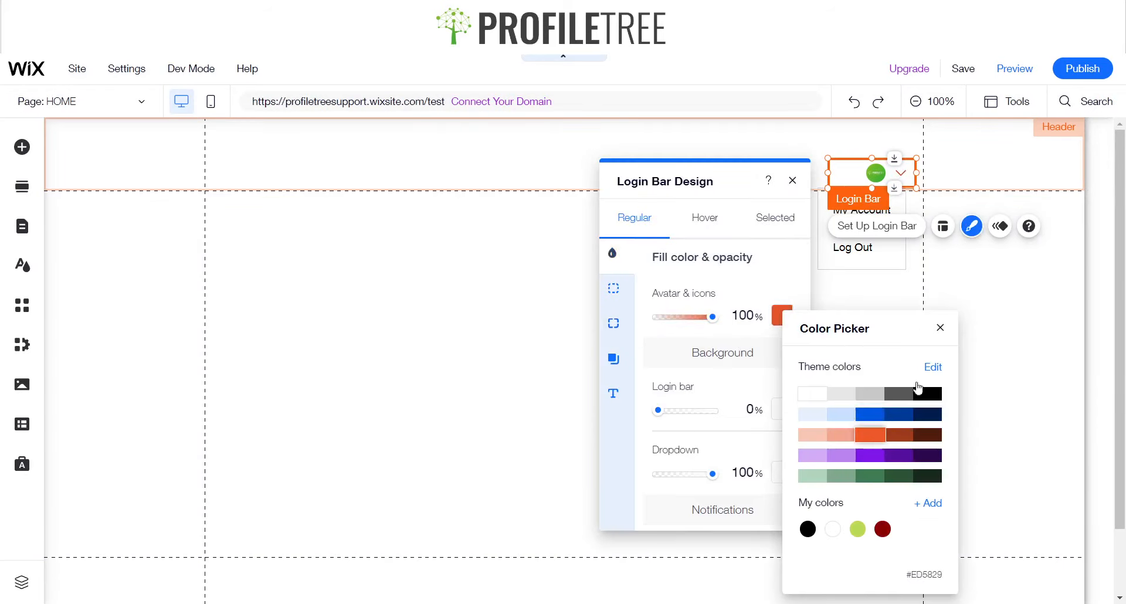
click(940, 328)
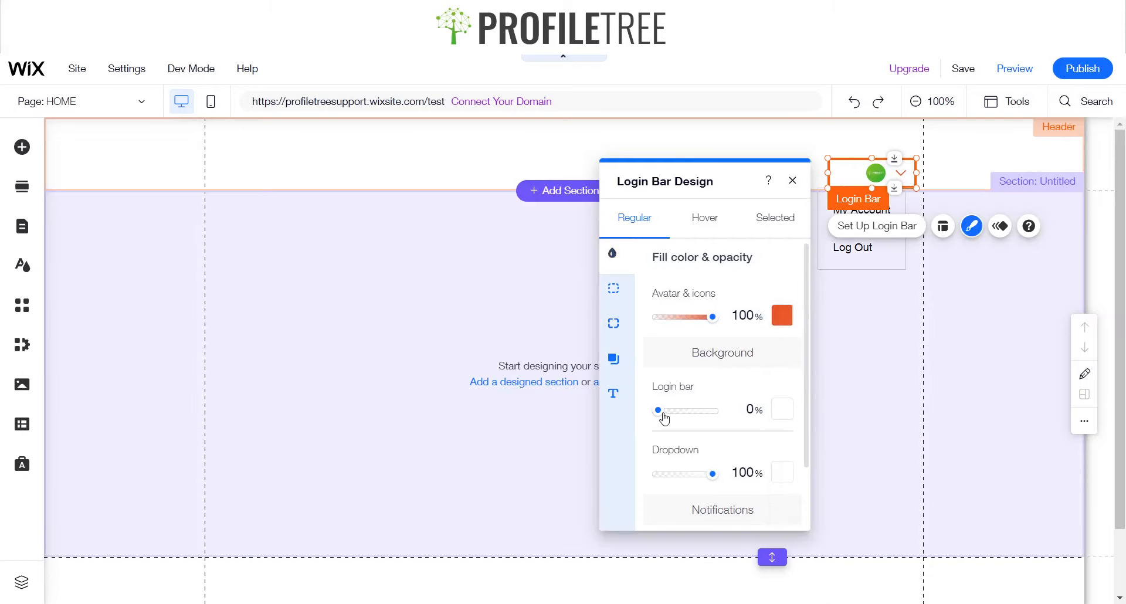
Step: Try out the login bar background opacity and review the login bar's Hover and Selected text settings
drag(658, 411, 709, 417)
click(705, 218)
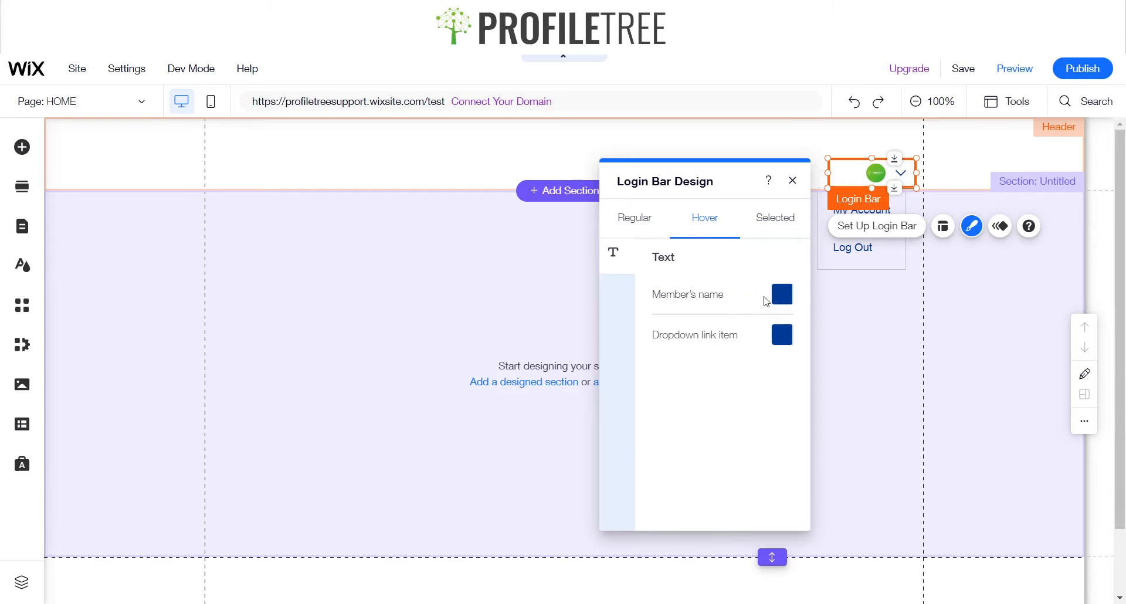
click(757, 226)
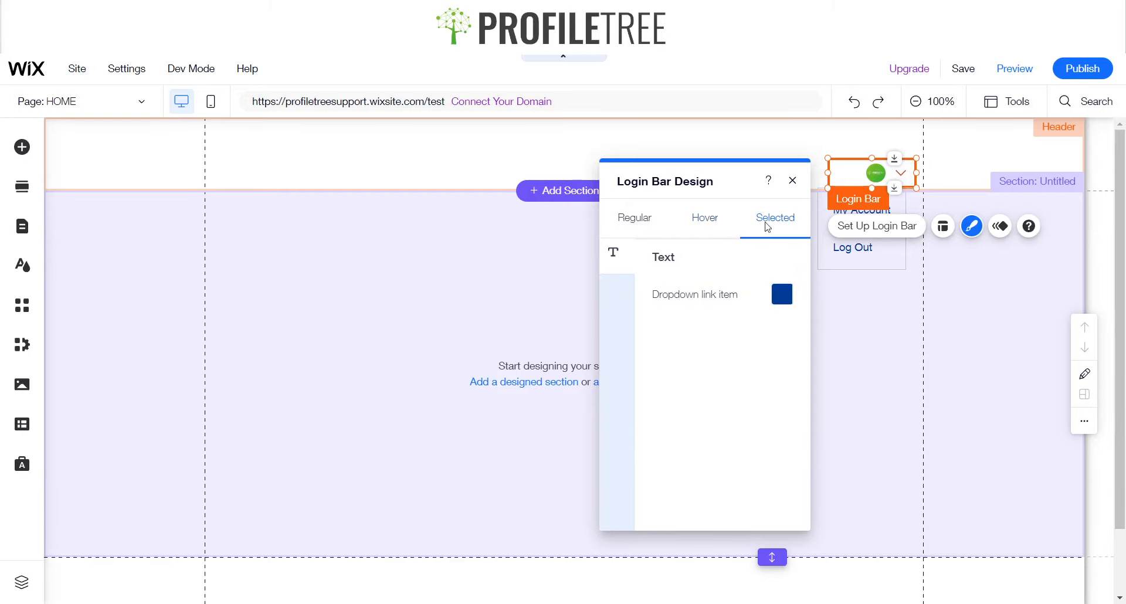
click(792, 180)
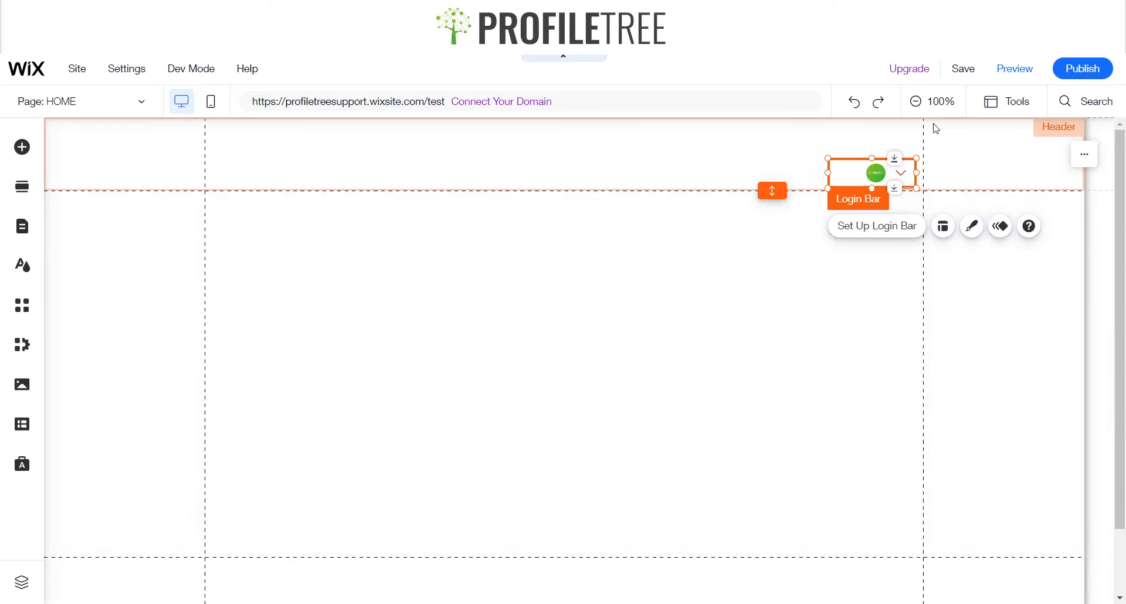
Step: Save and publish the site, view its live login bar, and dismiss the publishing confirmation back in the editor
click(1008, 75)
click(731, 462)
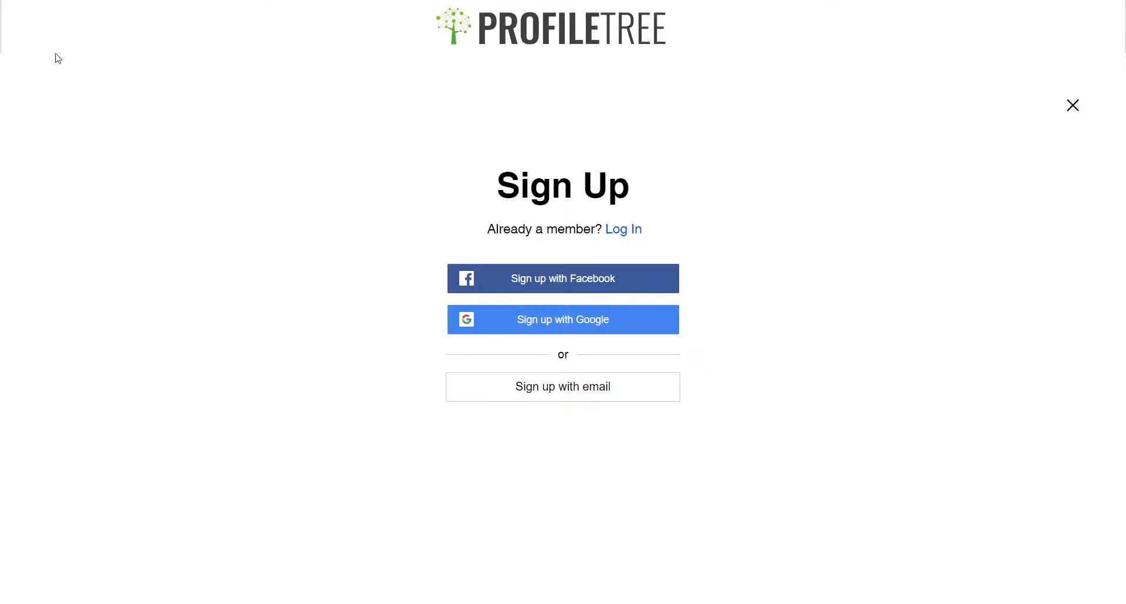
key(Escape)
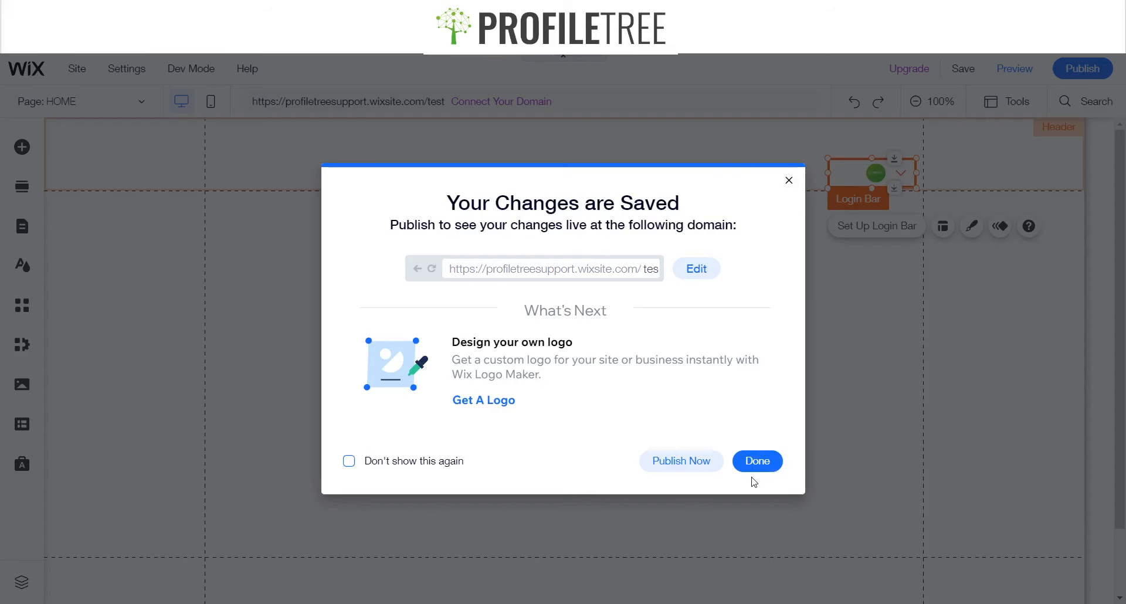
click(683, 468)
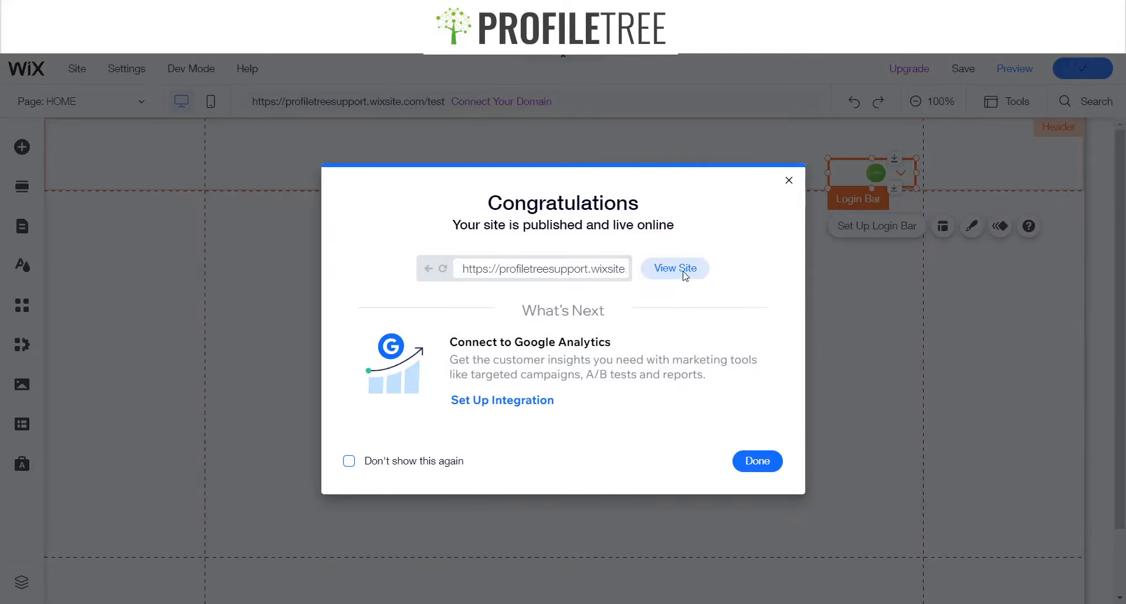
click(682, 271)
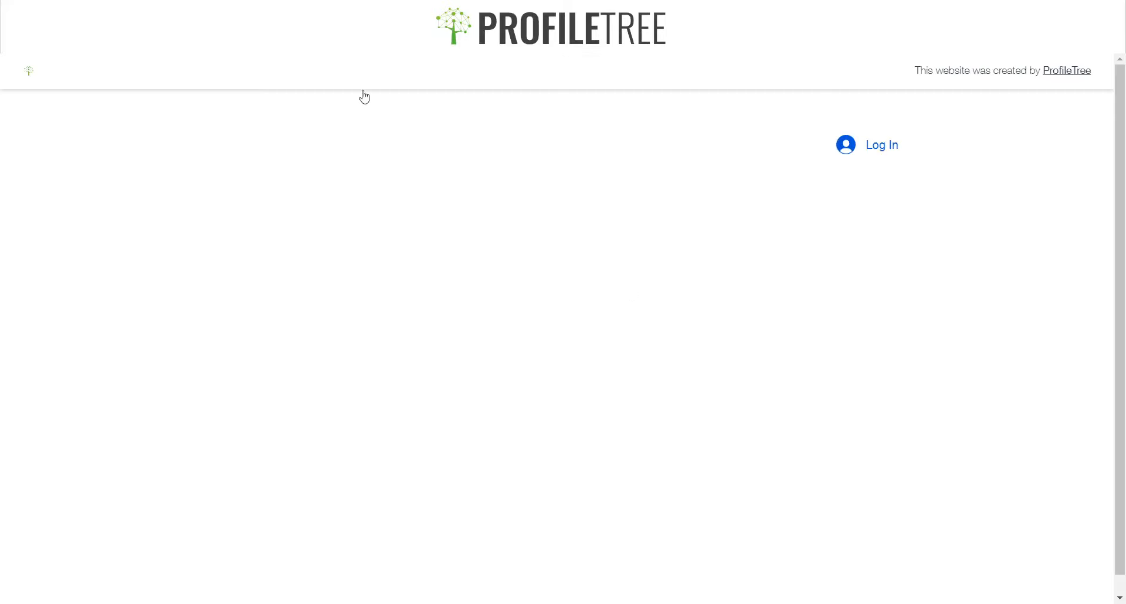
click(340, 9)
click(790, 182)
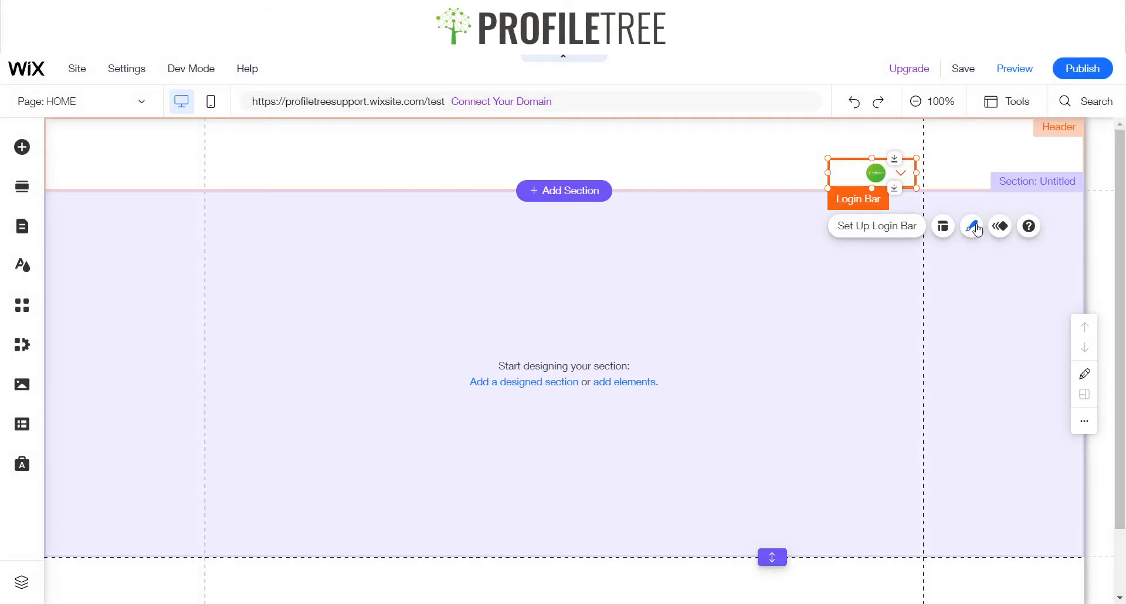
Step: Review the fill color and opacity settings in the login bar's regular state
click(974, 228)
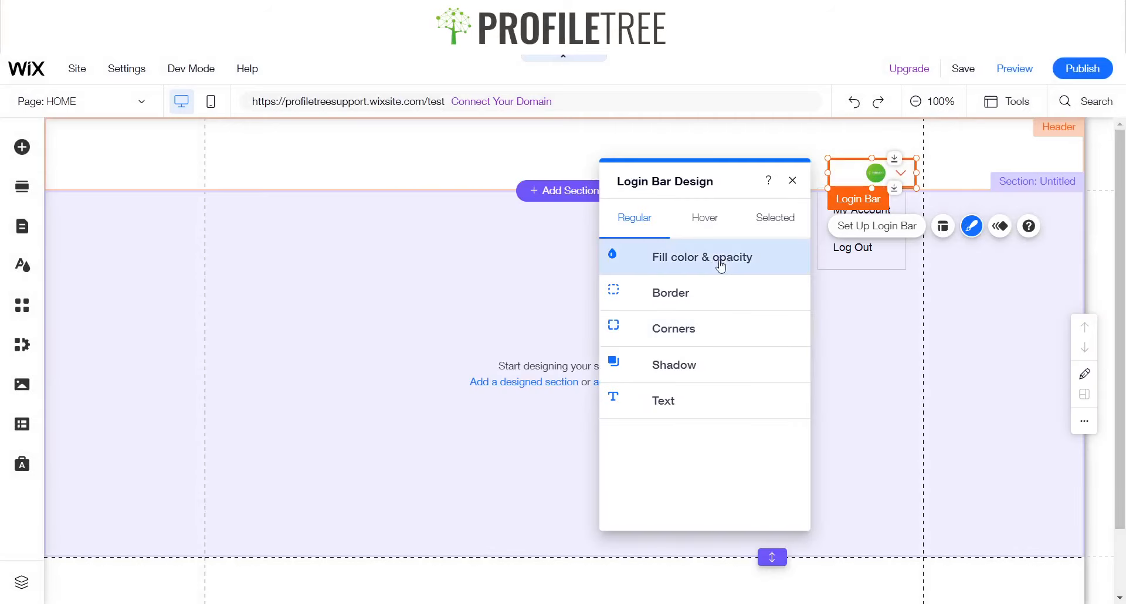
click(682, 274)
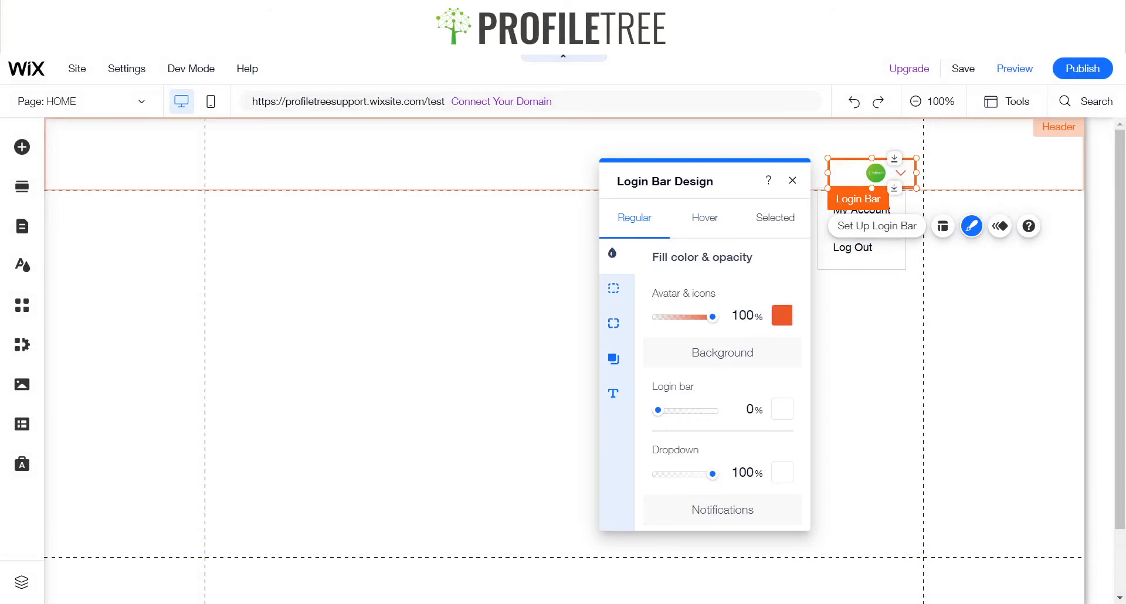
click(793, 181)
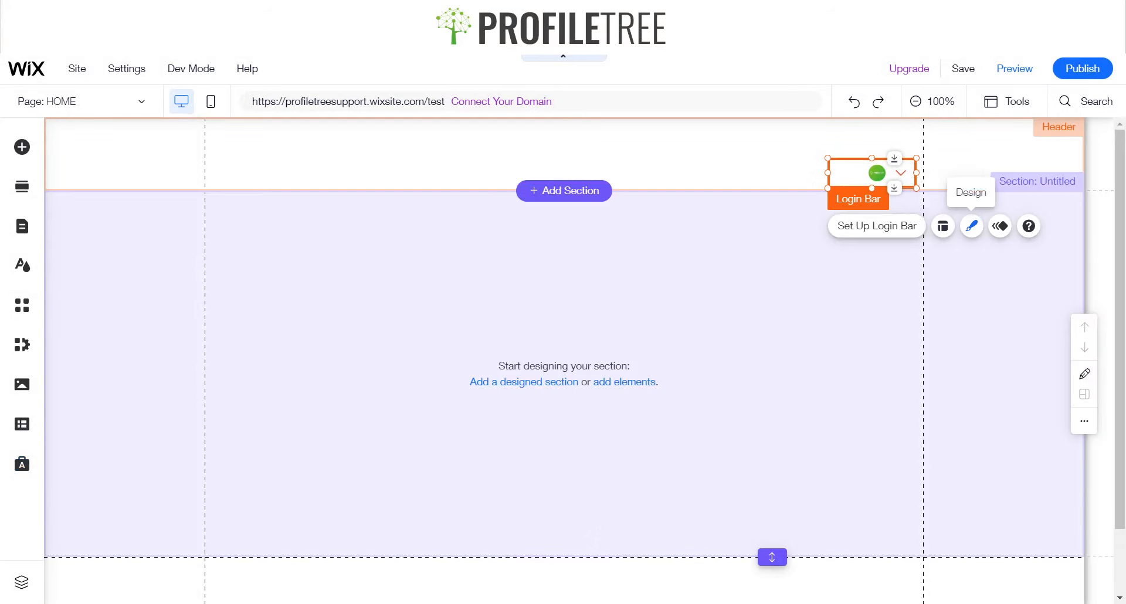
Step: Try blue, light green #BADA55 and orange #ED5829 as the color of the login bar's member's name text
click(972, 228)
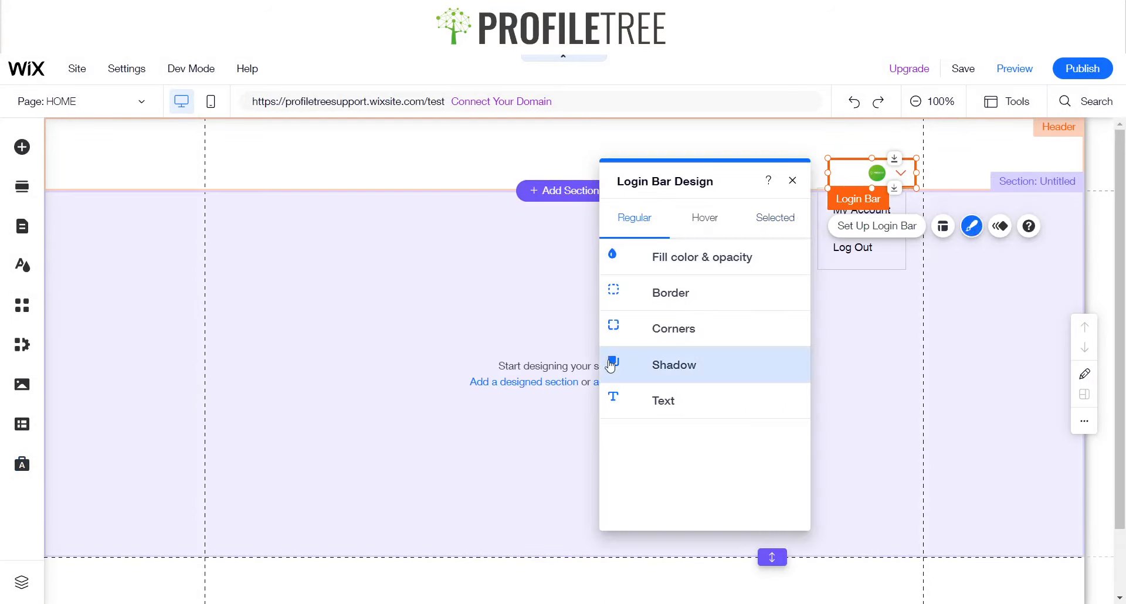
click(652, 398)
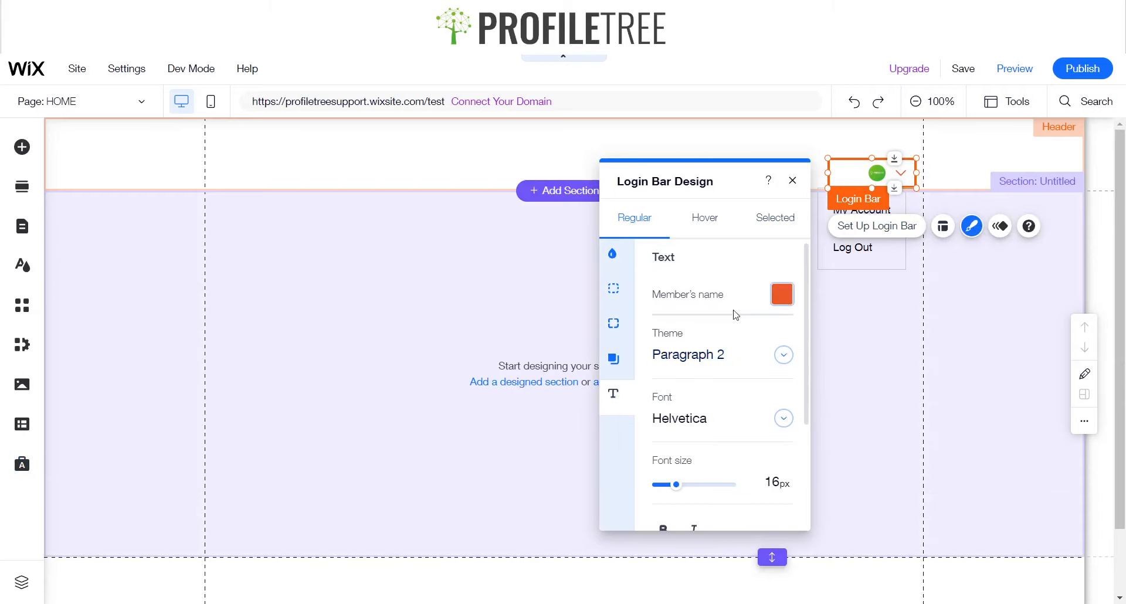
click(781, 294)
click(678, 316)
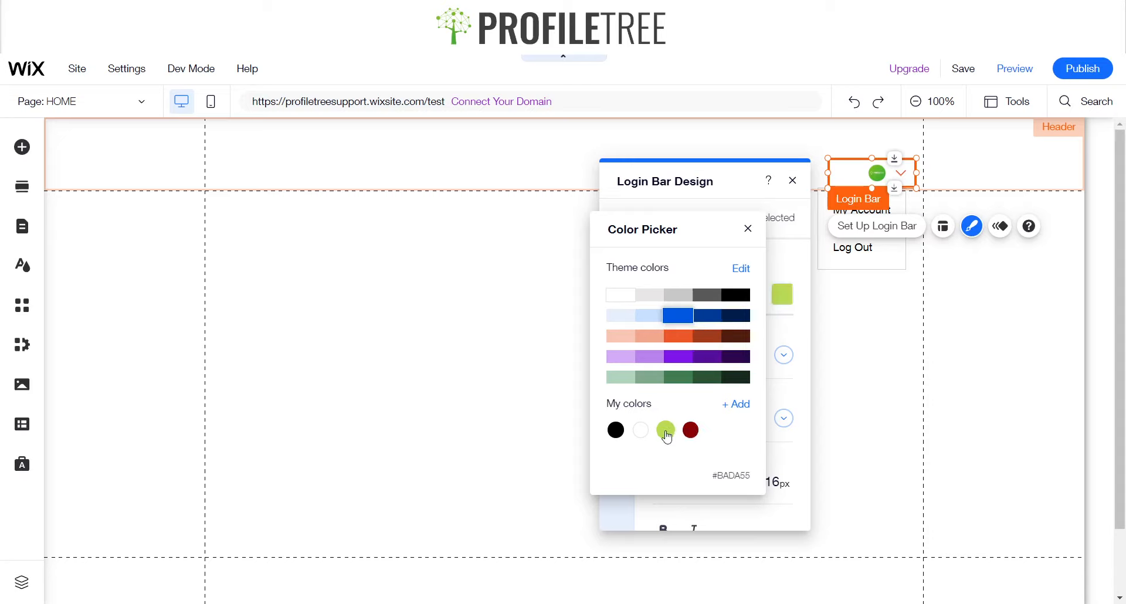
click(666, 433)
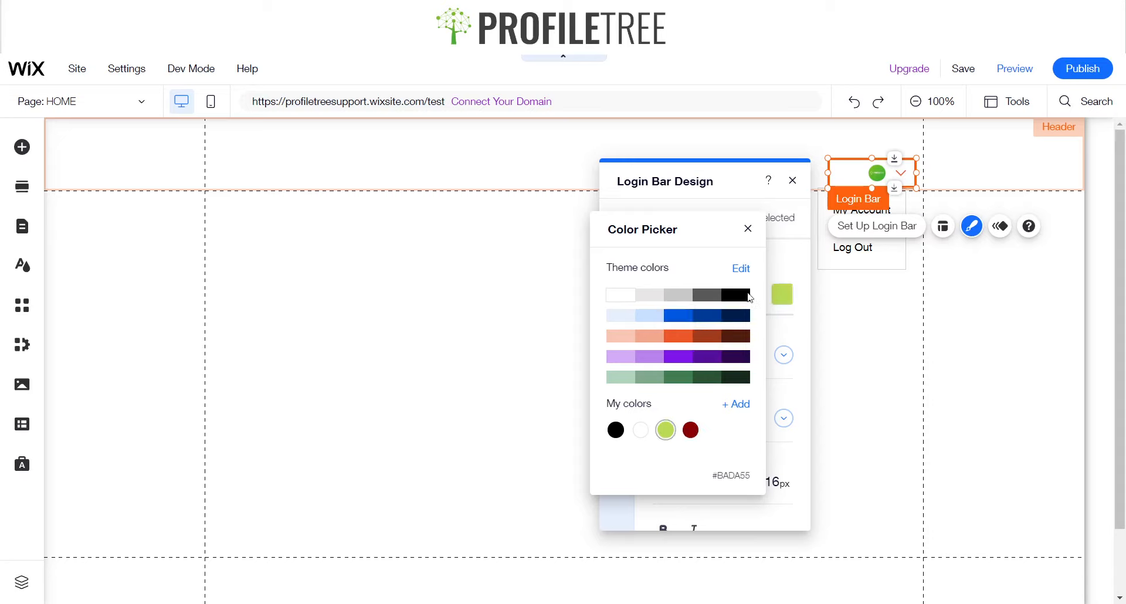
click(678, 335)
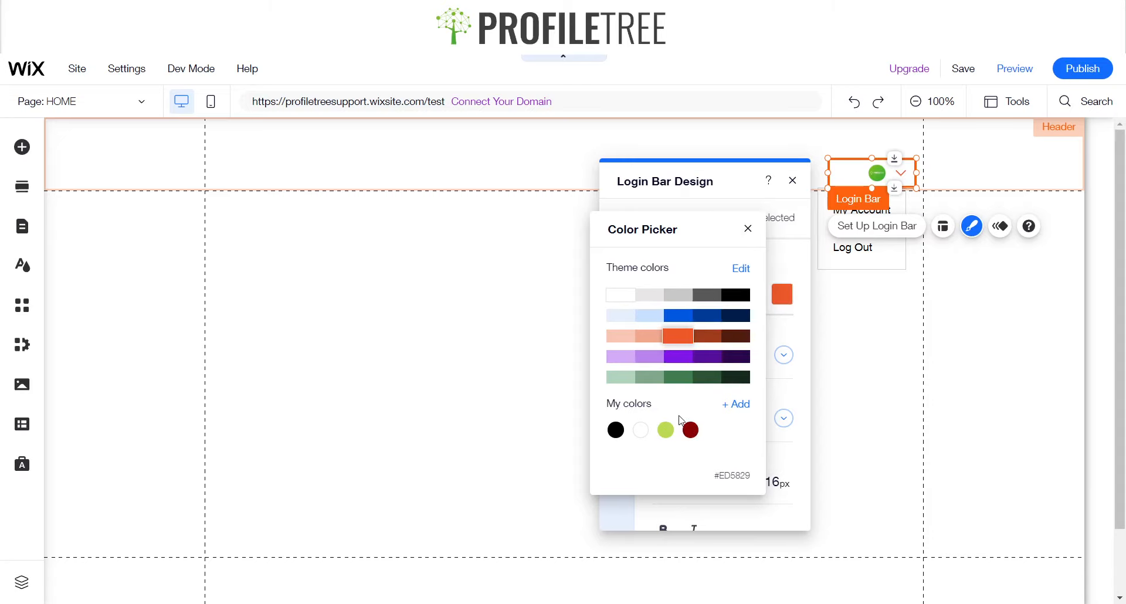
Step: Add the custom green #4DFF00 and apply it to the login bar's member's name text
click(738, 411)
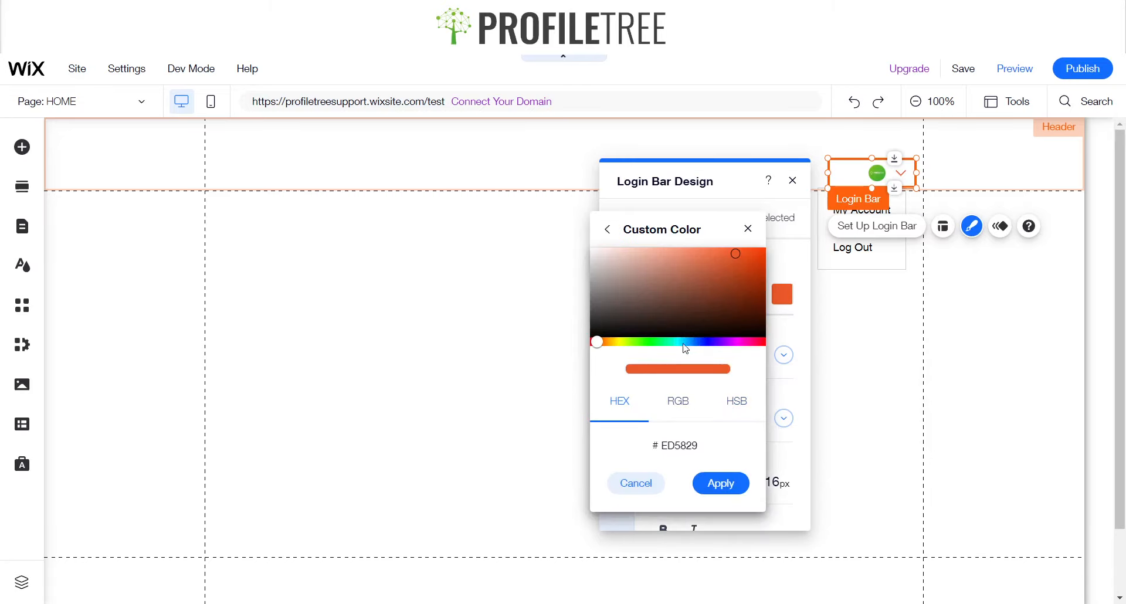
drag(684, 341, 590, 346)
drag(728, 262, 685, 289)
click(598, 343)
drag(695, 341, 766, 247)
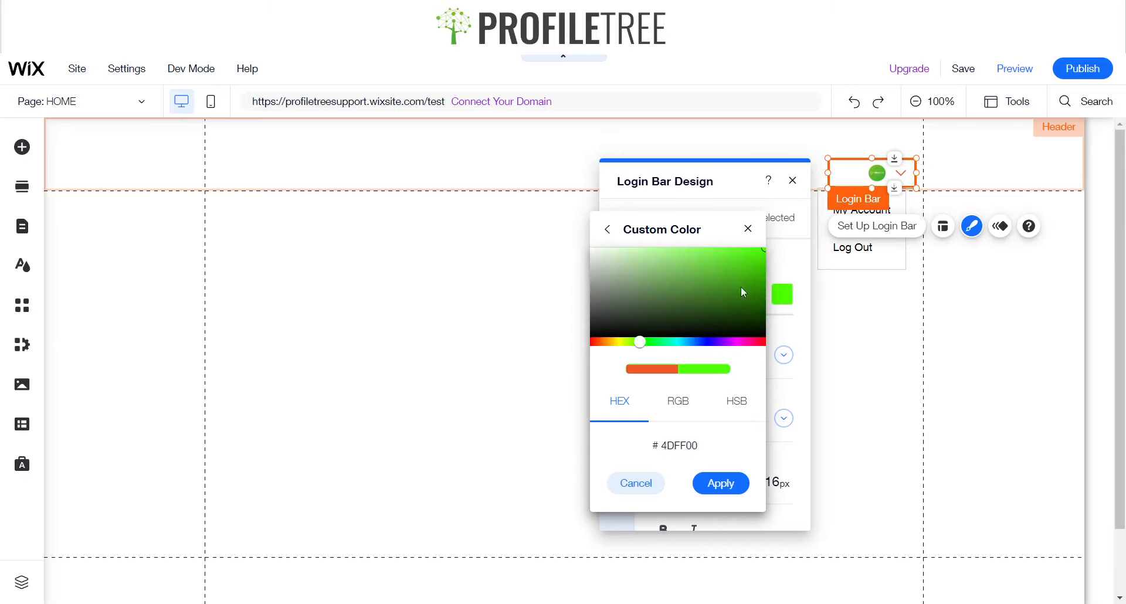
click(720, 486)
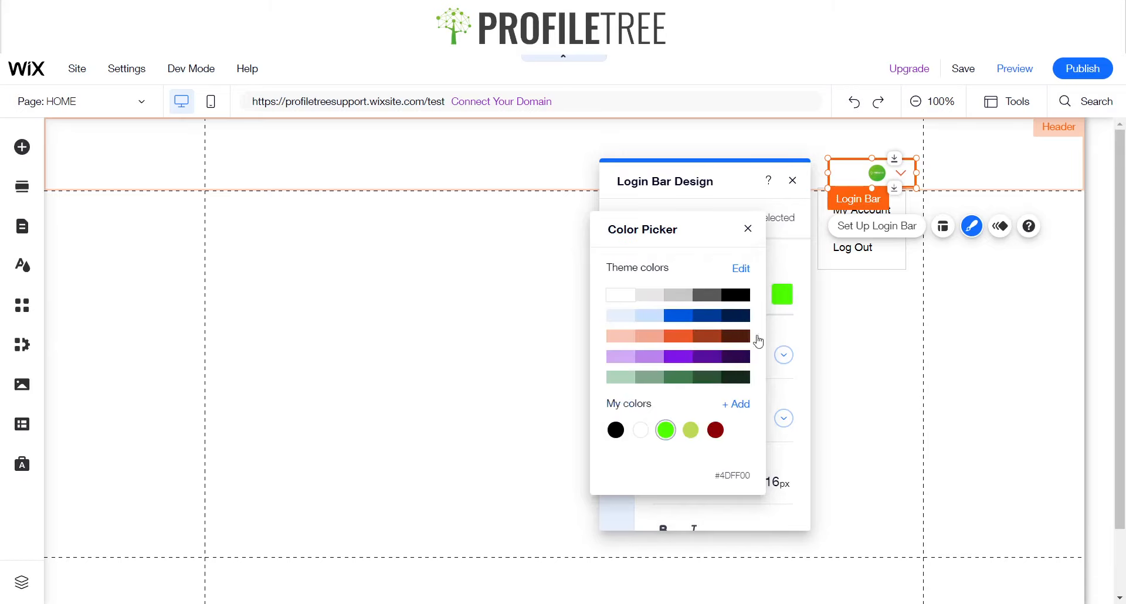
click(793, 181)
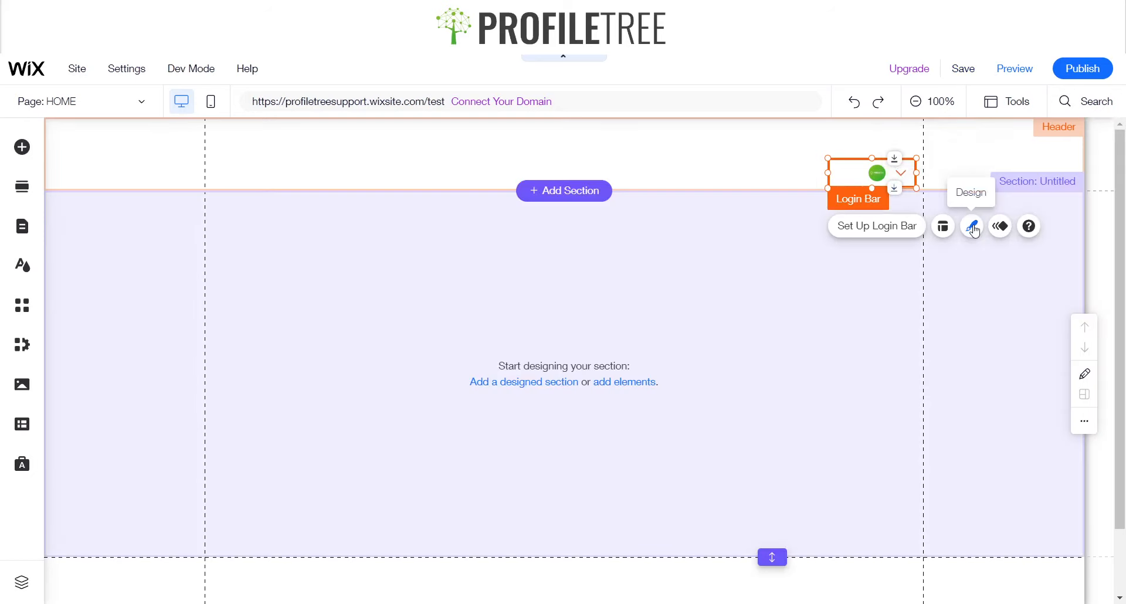
Step: Check the color, theme and font settings of the login bar's member's name text
click(971, 225)
click(653, 403)
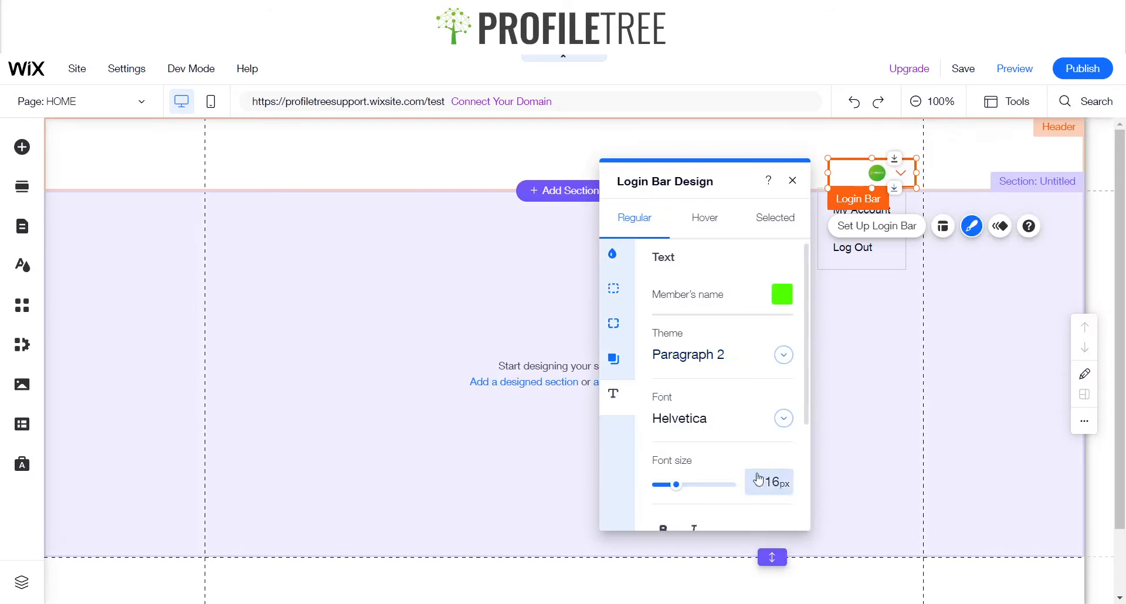
click(792, 181)
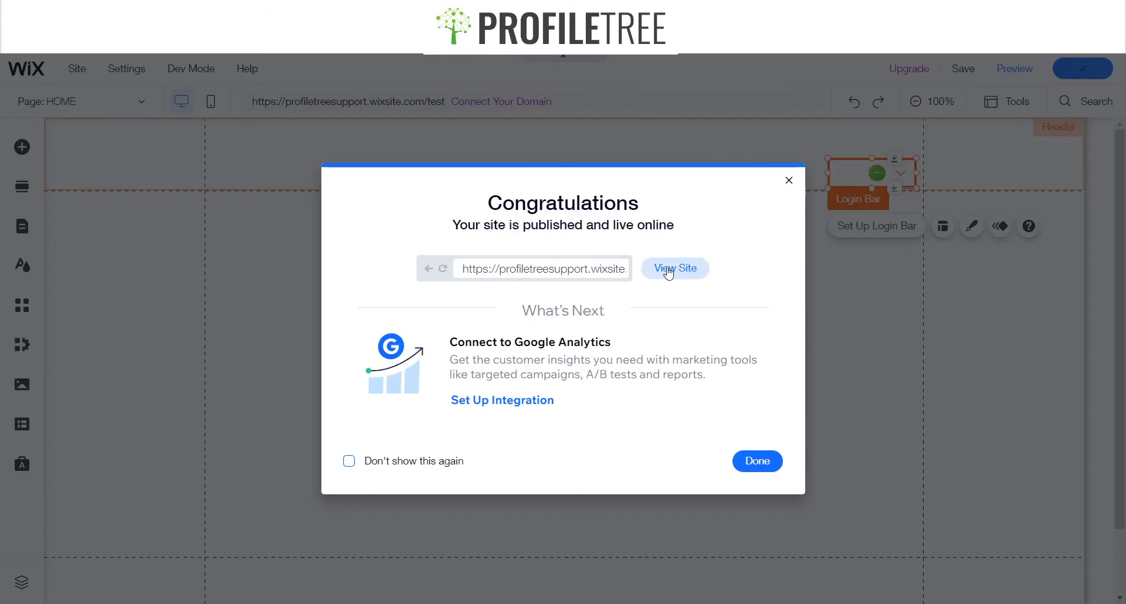
Step: Publish the site, examine the login bar's icon and Log In text colors on the live version, and dismiss the publishing confirmation
click(669, 270)
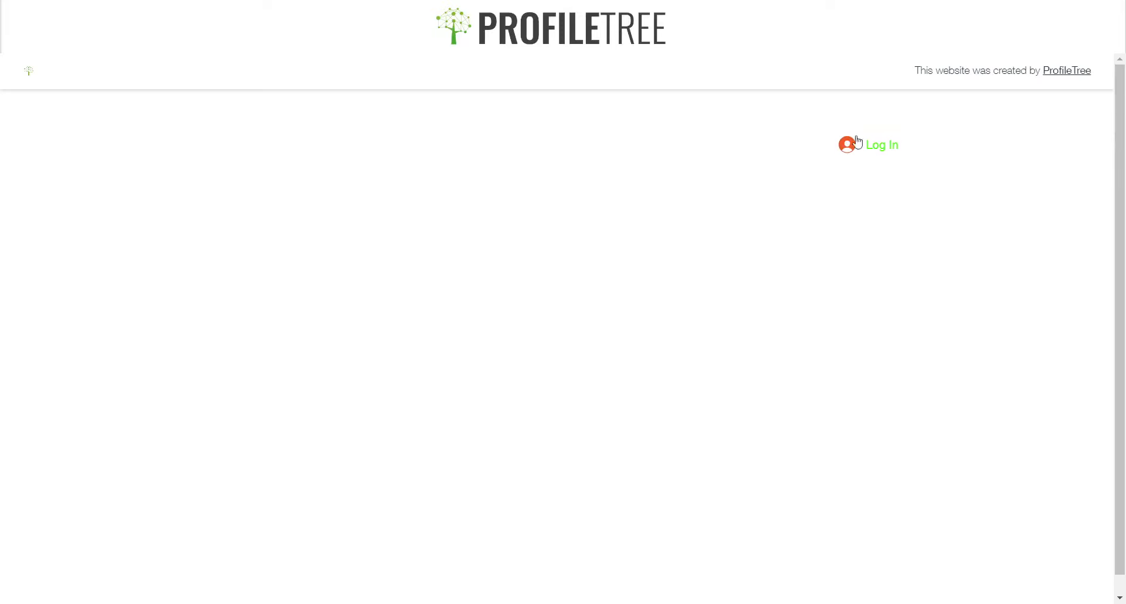
drag(916, 151, 830, 156)
click(918, 171)
drag(937, 152, 817, 151)
click(945, 152)
drag(916, 151, 851, 149)
click(926, 147)
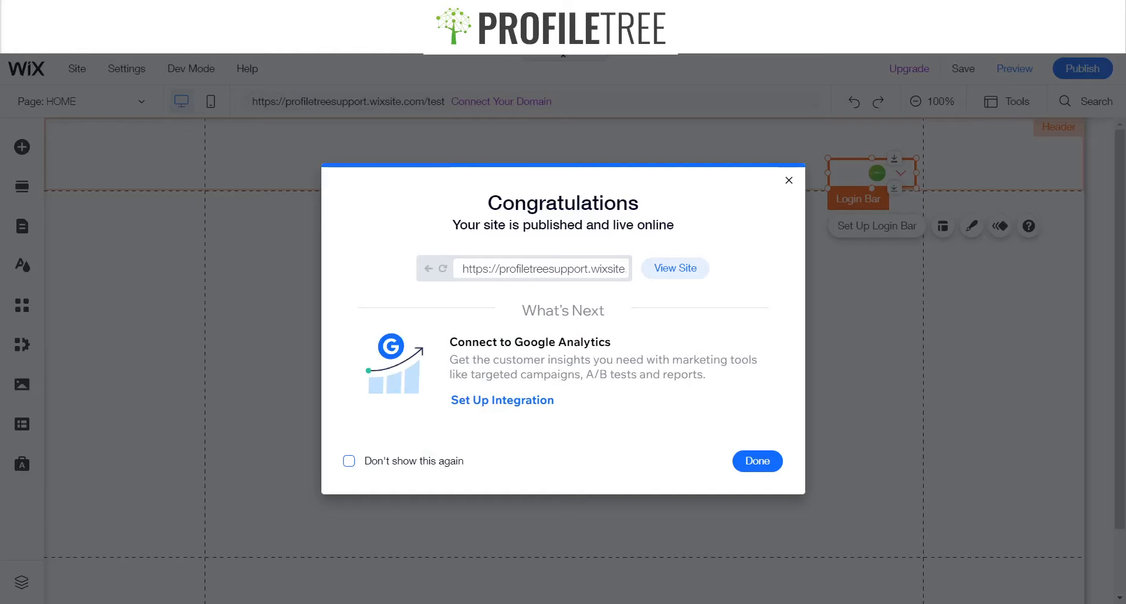
click(790, 179)
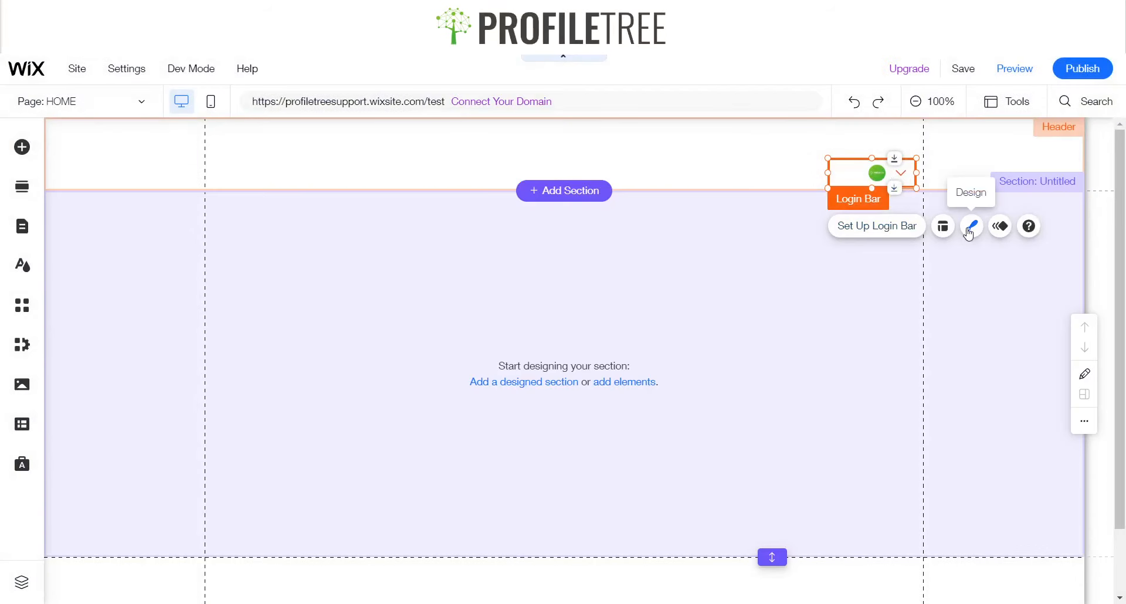
Step: Set the login bar's member's name text to the orange theme color #ED5829, matching the avatar and icons
click(972, 225)
click(659, 263)
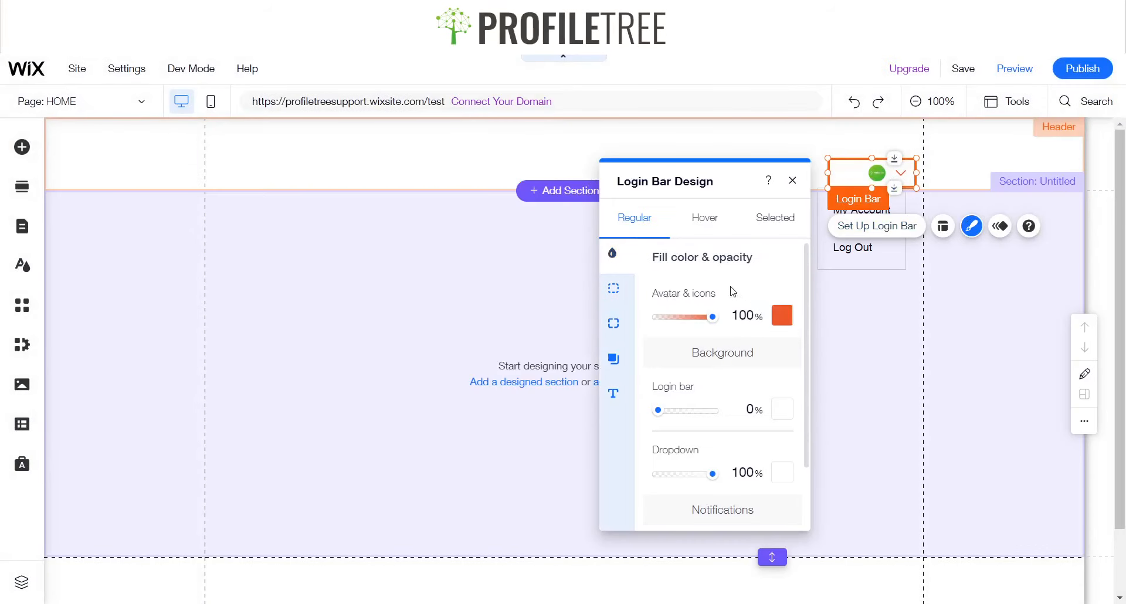
click(613, 394)
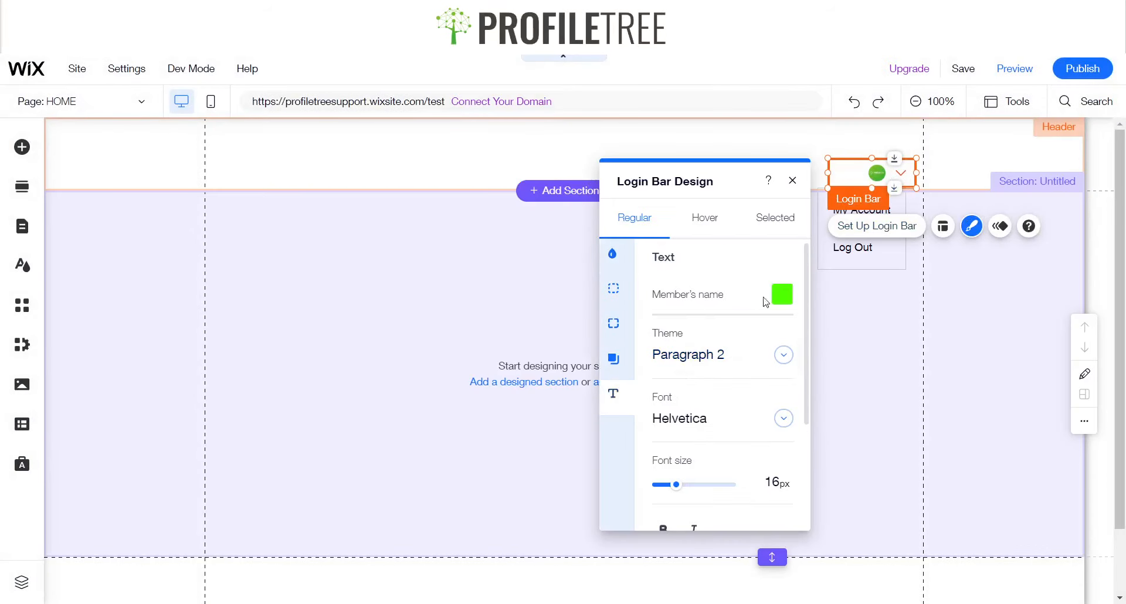
click(780, 295)
click(678, 335)
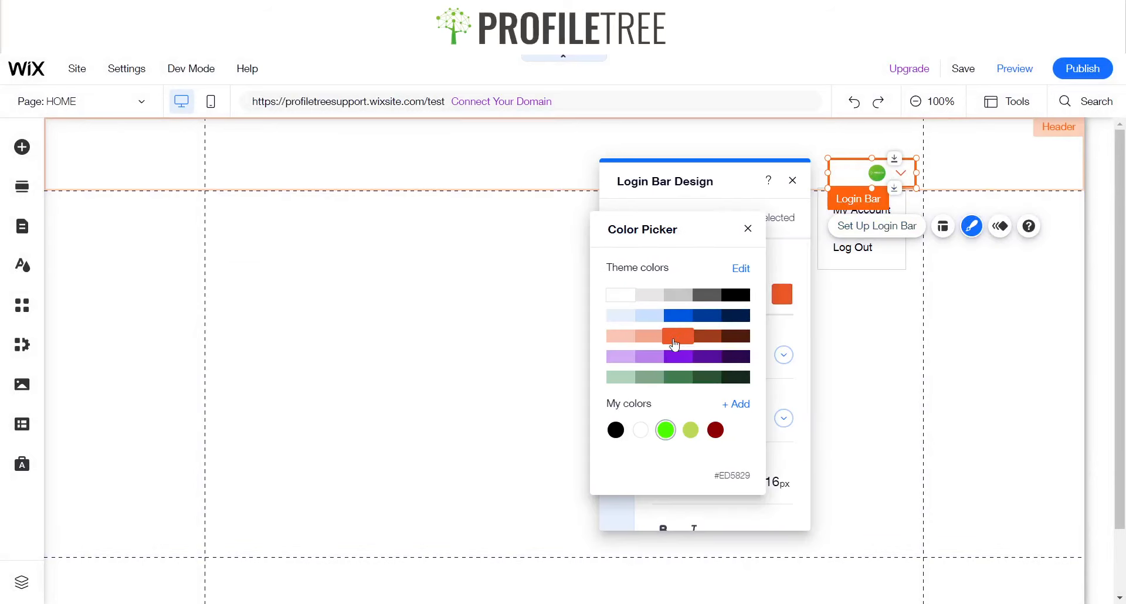
Step: Close the login bar's design settings and set the login bar's avatar size to 29 in its layout settings
click(743, 233)
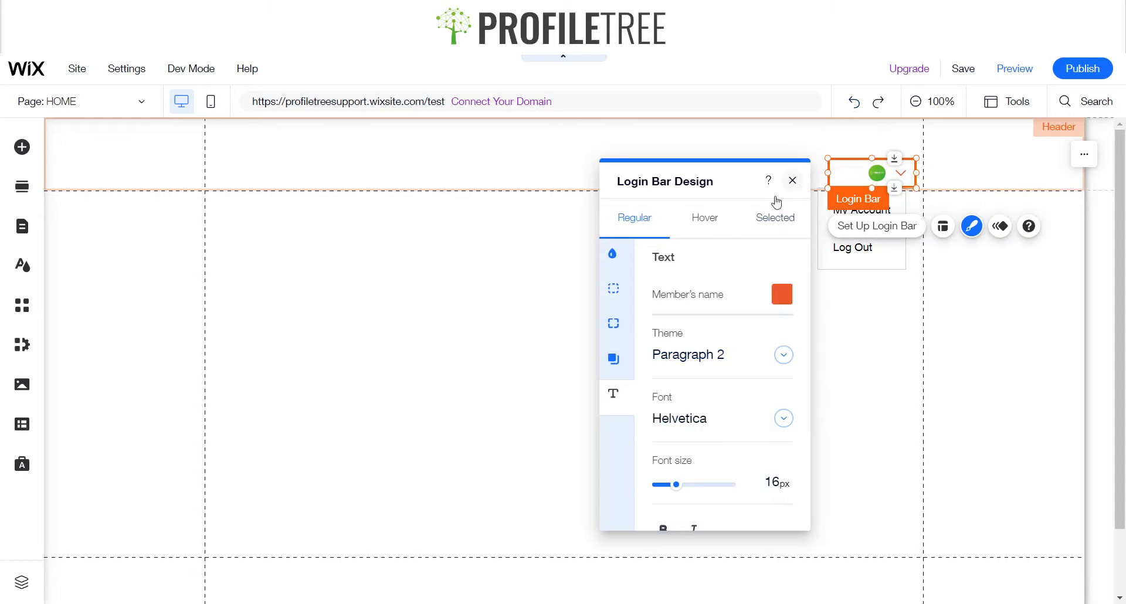
click(793, 180)
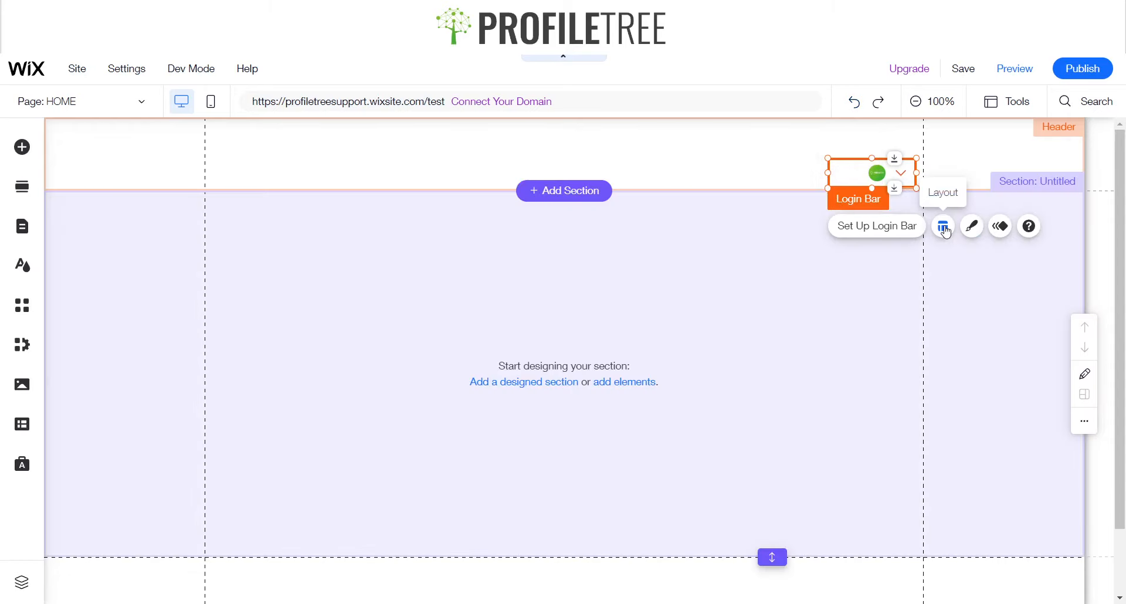
click(943, 226)
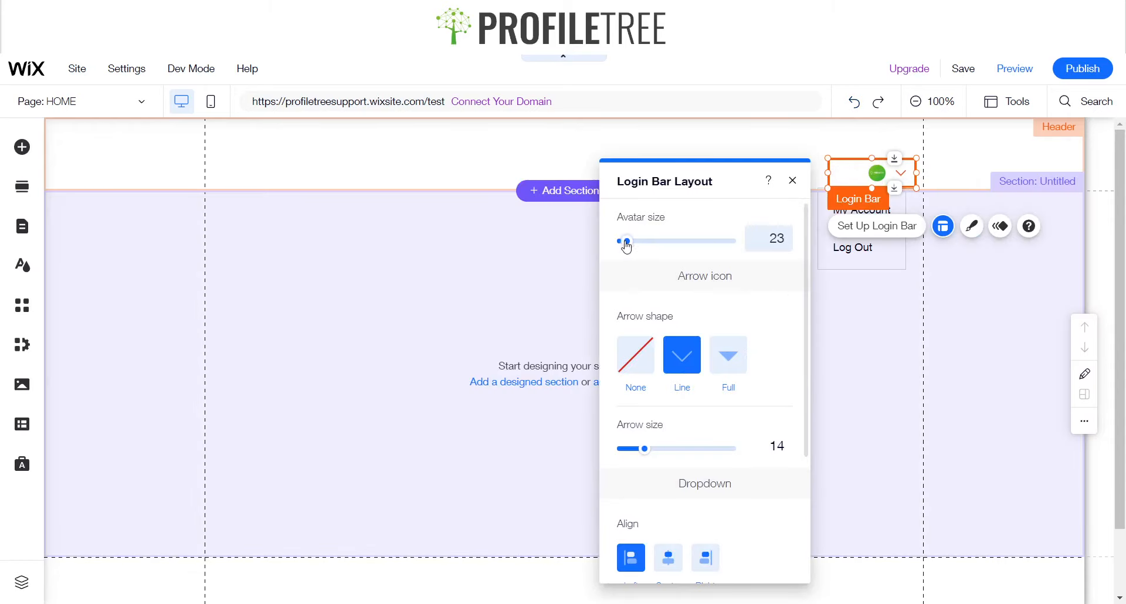
drag(626, 241, 649, 248)
Step: Try the Full arrow shape on the login bar's dropdown arrow and switch it back to Line
click(721, 366)
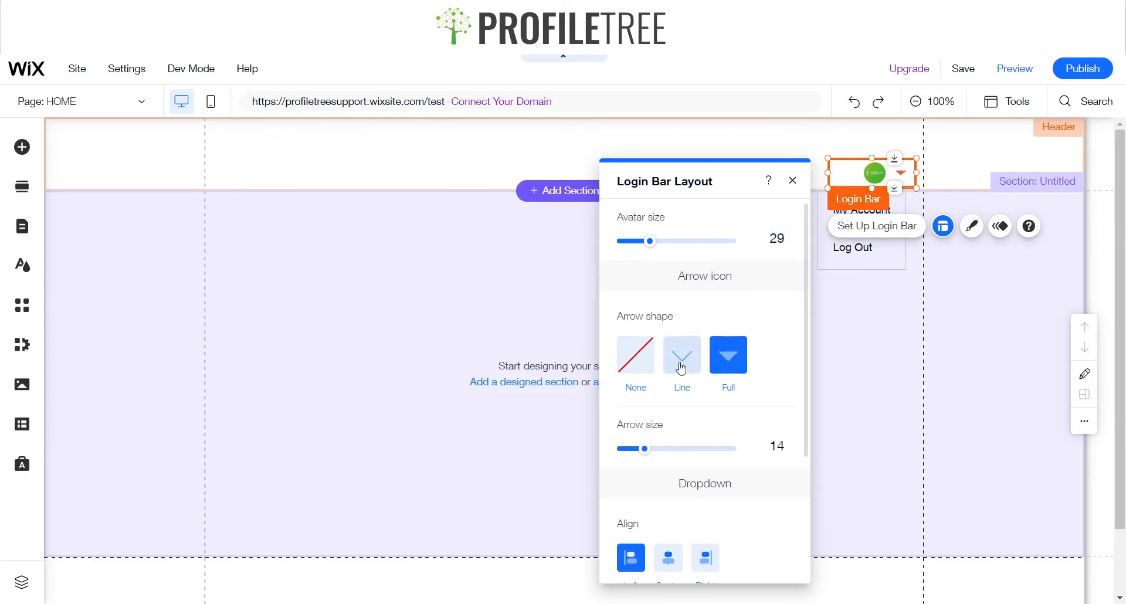
click(681, 363)
click(741, 362)
click(687, 363)
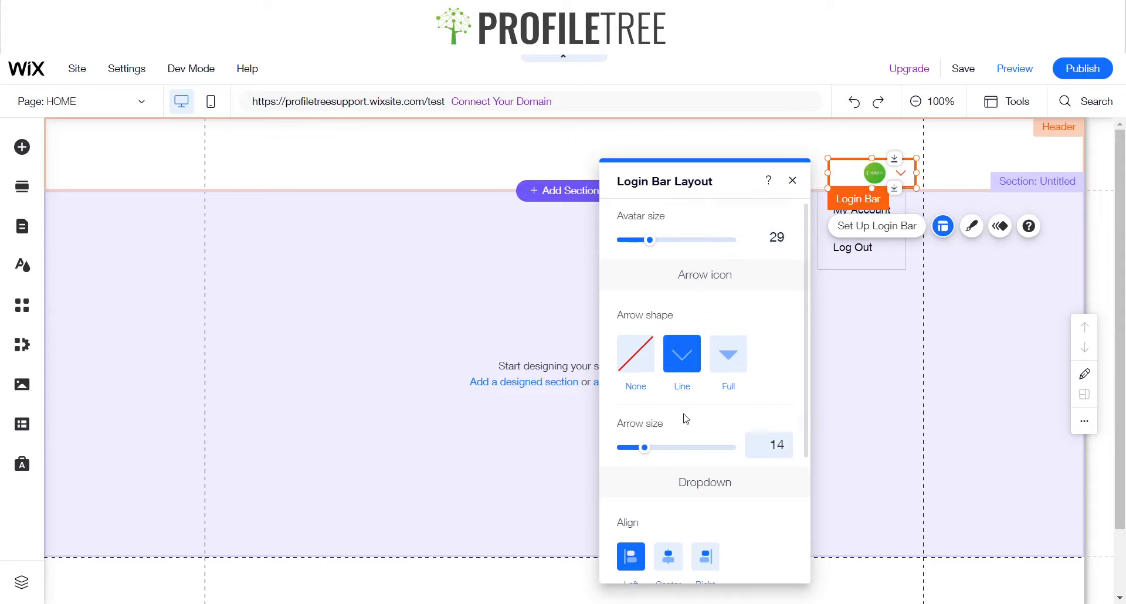
Step: Compare the login bar's dropdown alignments, settling on Left, and arrange the login bar right to left
scroll(680, 357, down, 3)
click(679, 373)
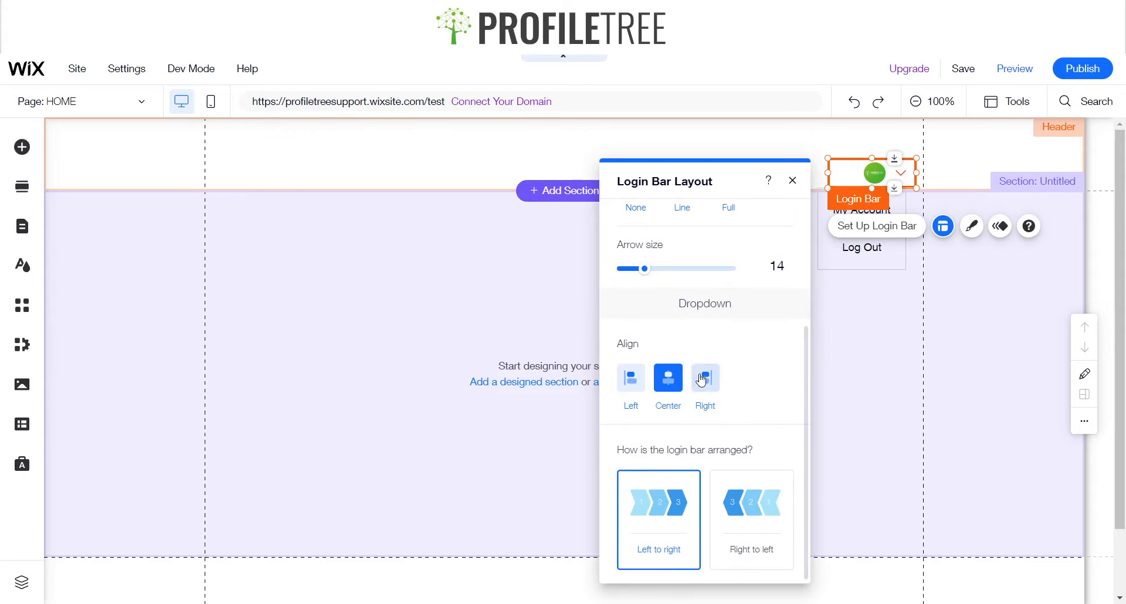
click(706, 378)
click(631, 378)
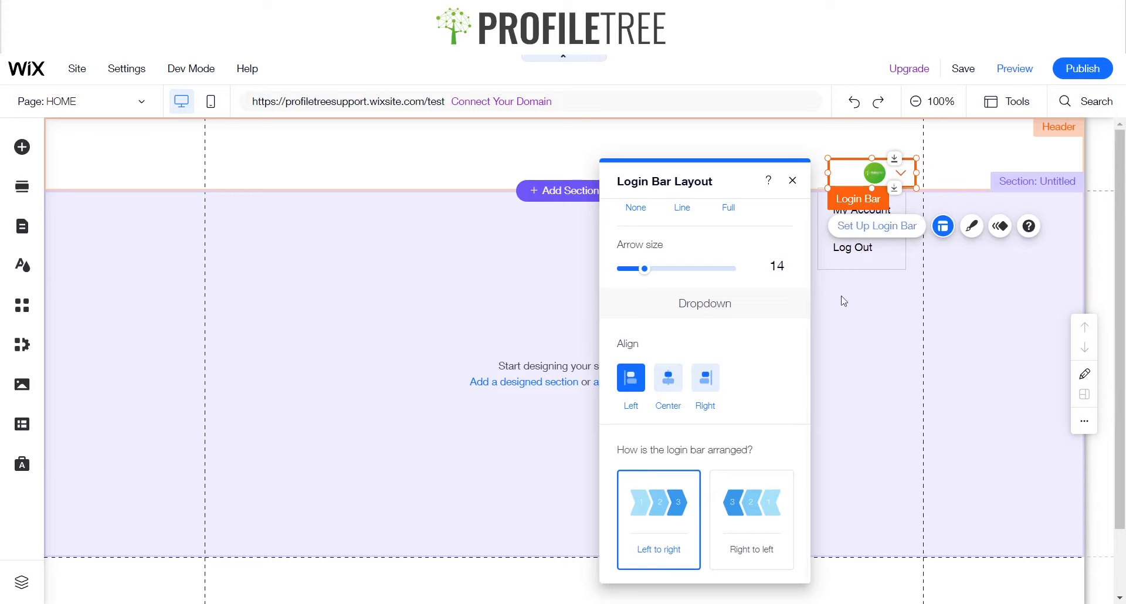
click(705, 378)
click(671, 387)
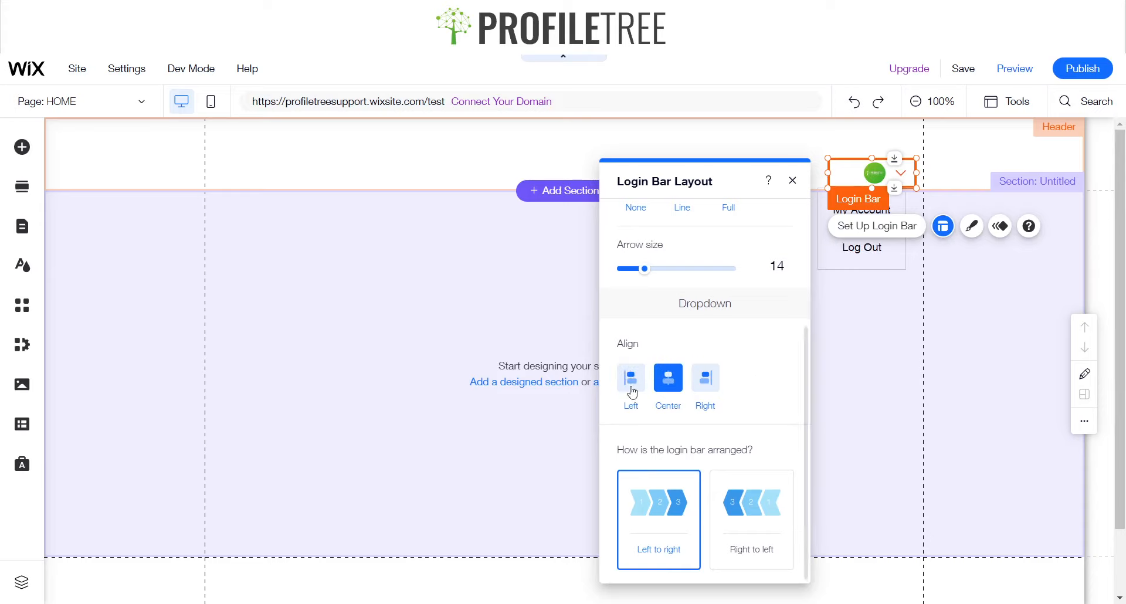
click(631, 381)
click(736, 522)
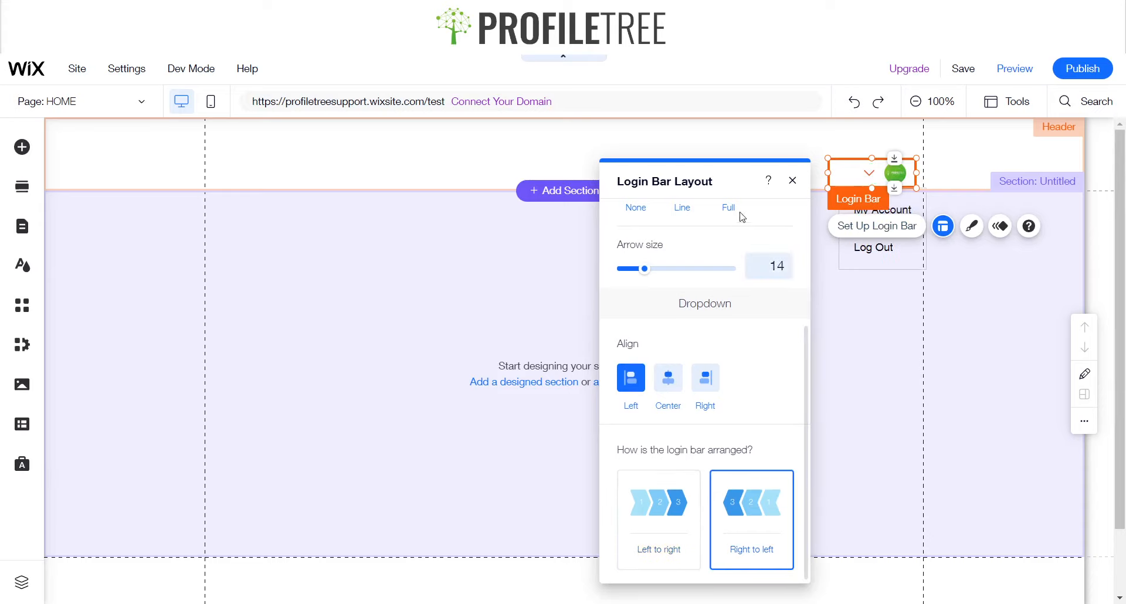
click(792, 180)
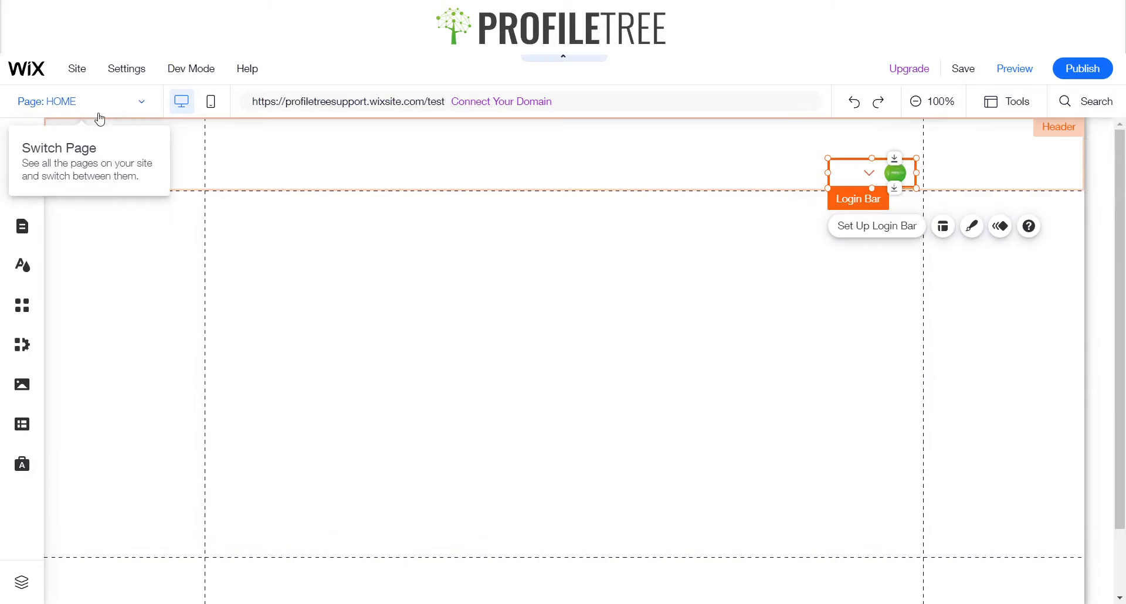
Step: Switch the member signup form from the default to Custom Form and add the custom signup form to the site
click(98, 115)
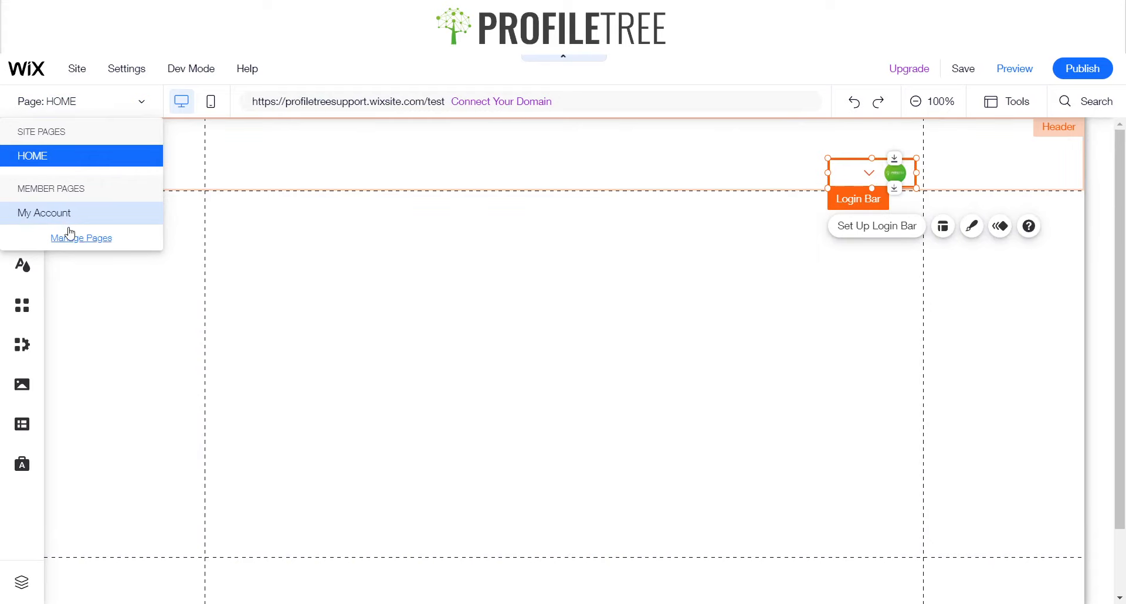
click(72, 240)
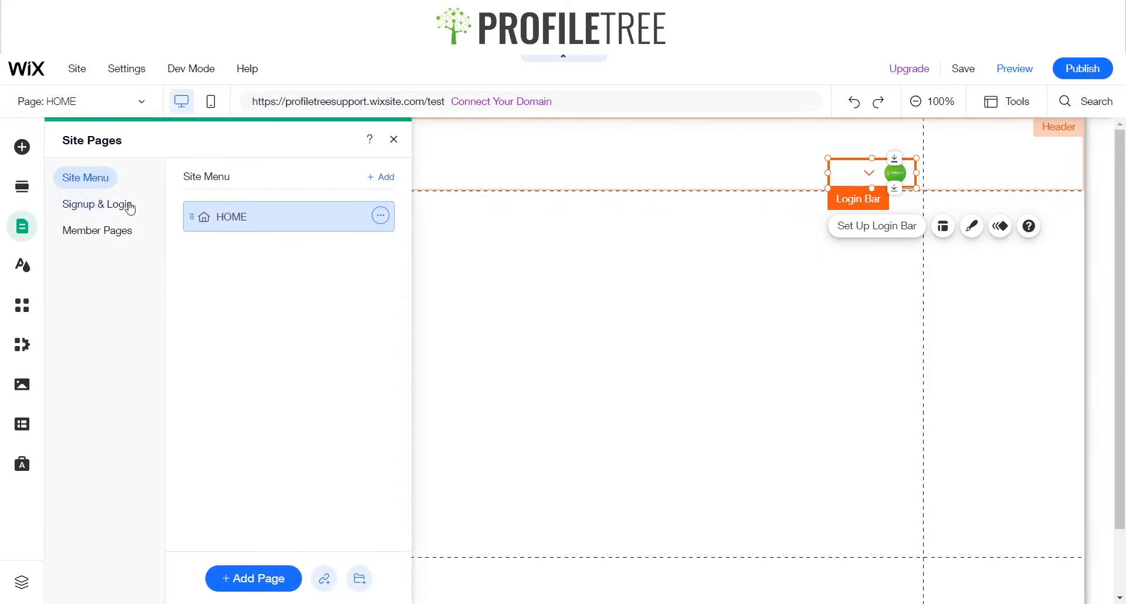
click(131, 208)
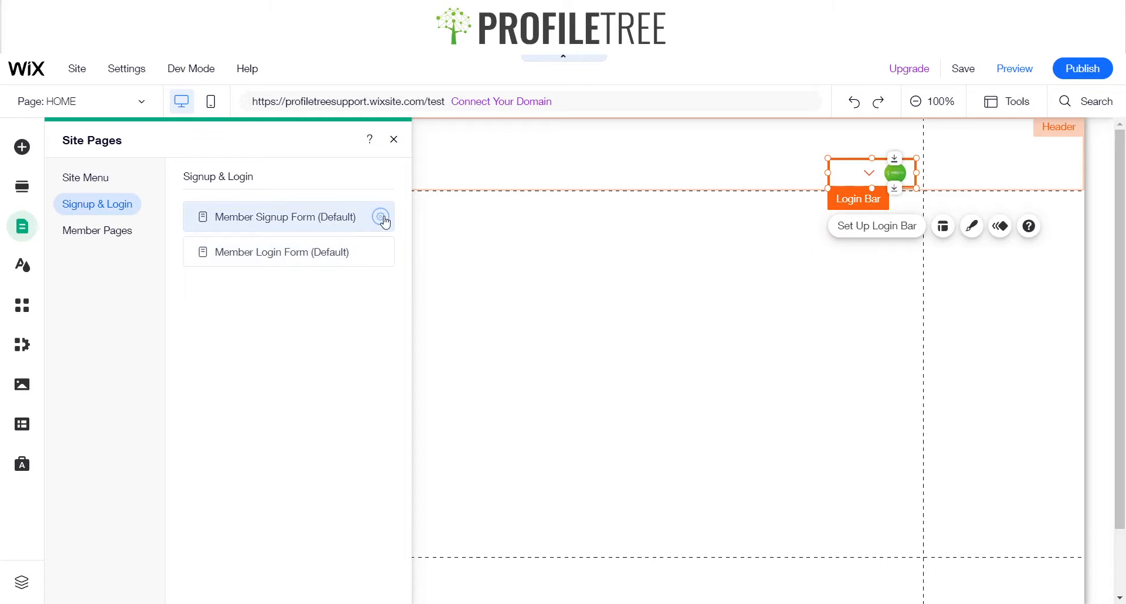
click(382, 217)
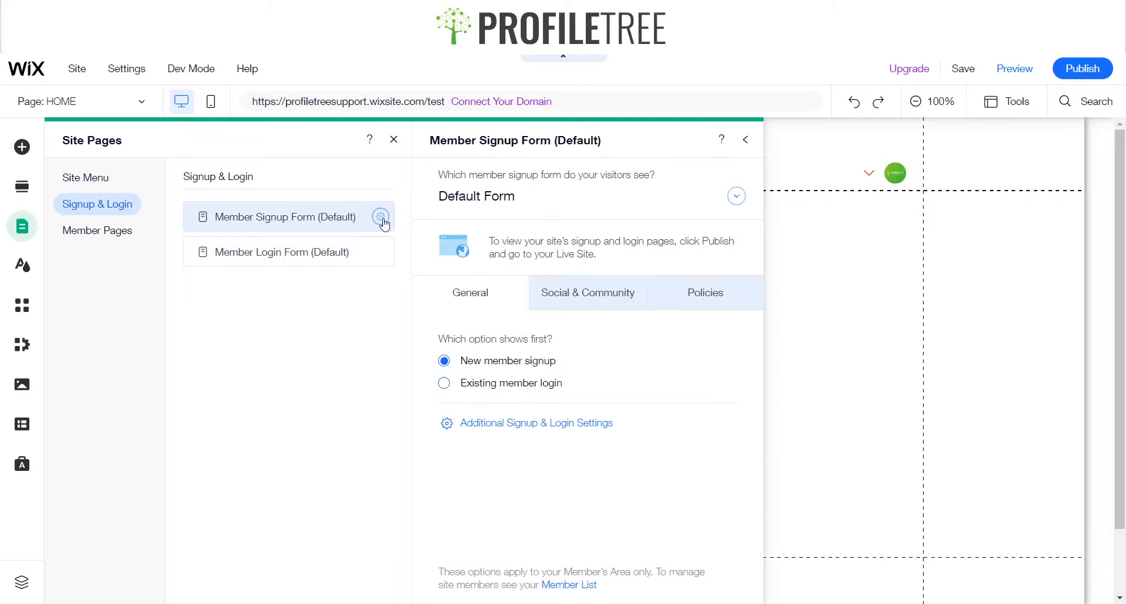
click(535, 199)
click(527, 226)
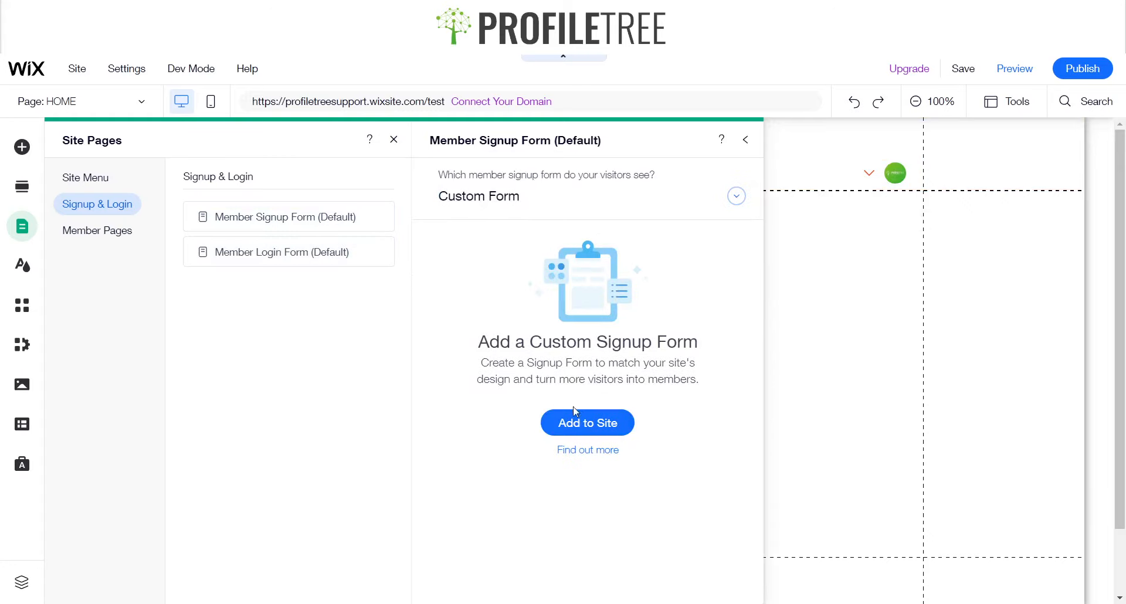
click(585, 425)
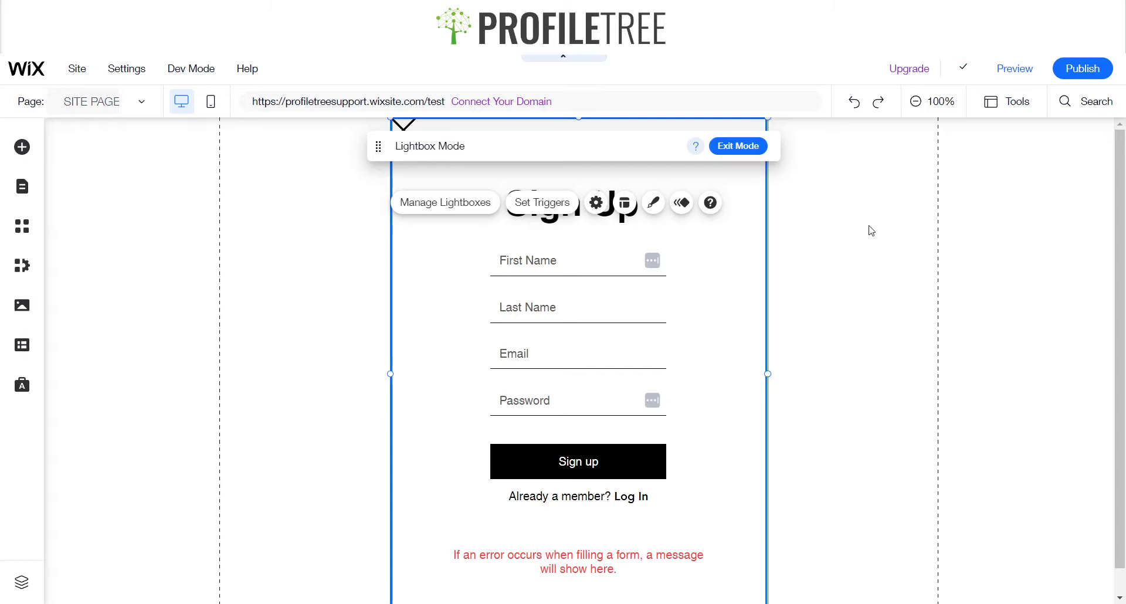
Step: Set the member signup form that visitors see back to Default Form and close its settings
click(22, 188)
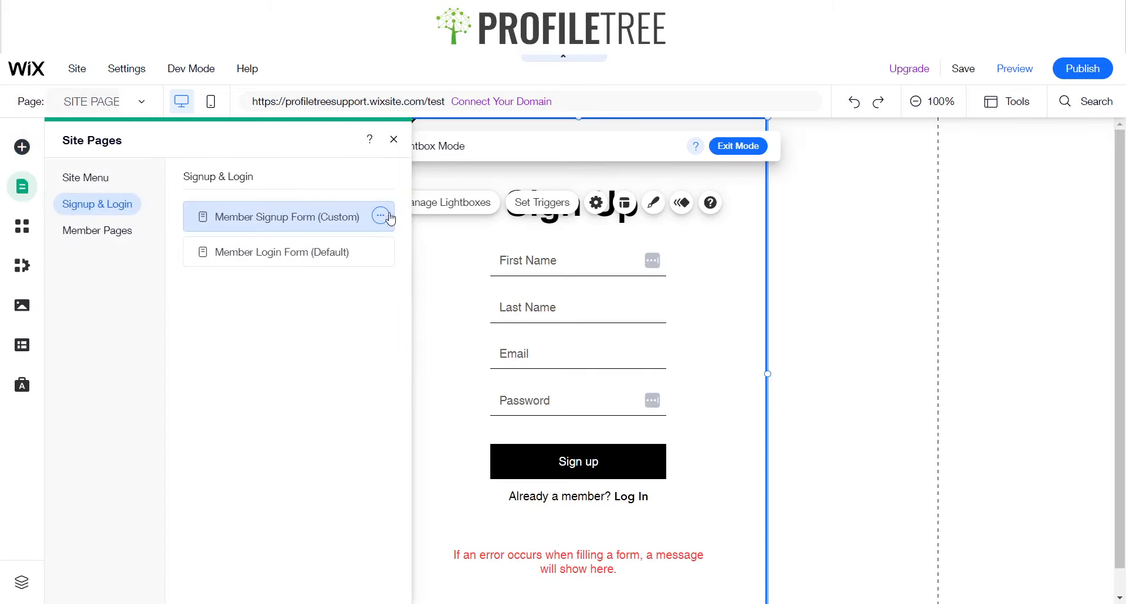
click(380, 216)
click(445, 214)
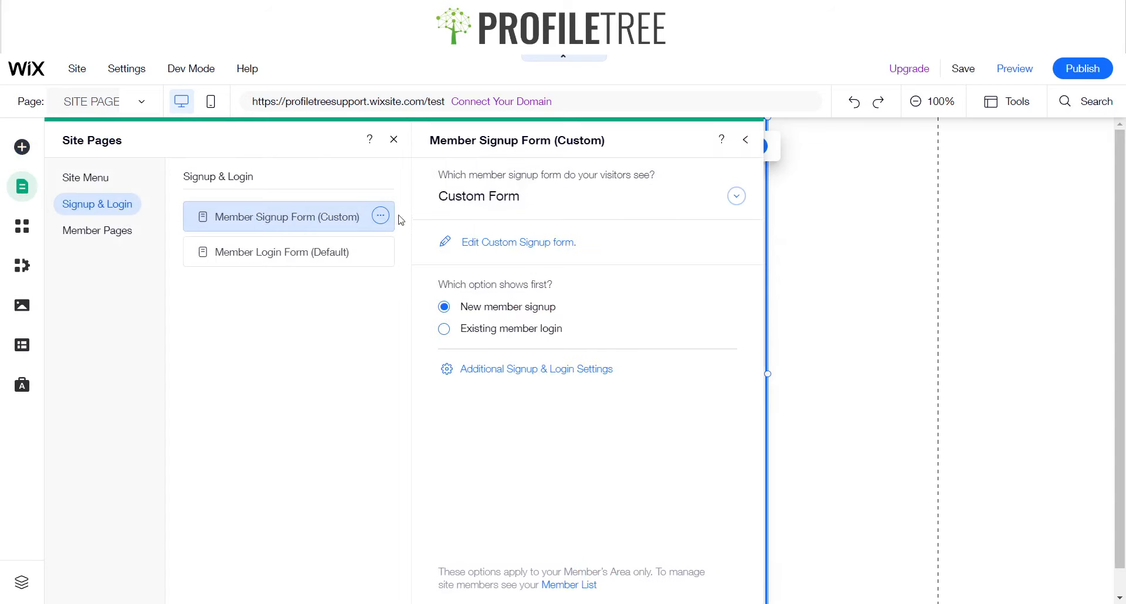
click(498, 196)
click(504, 172)
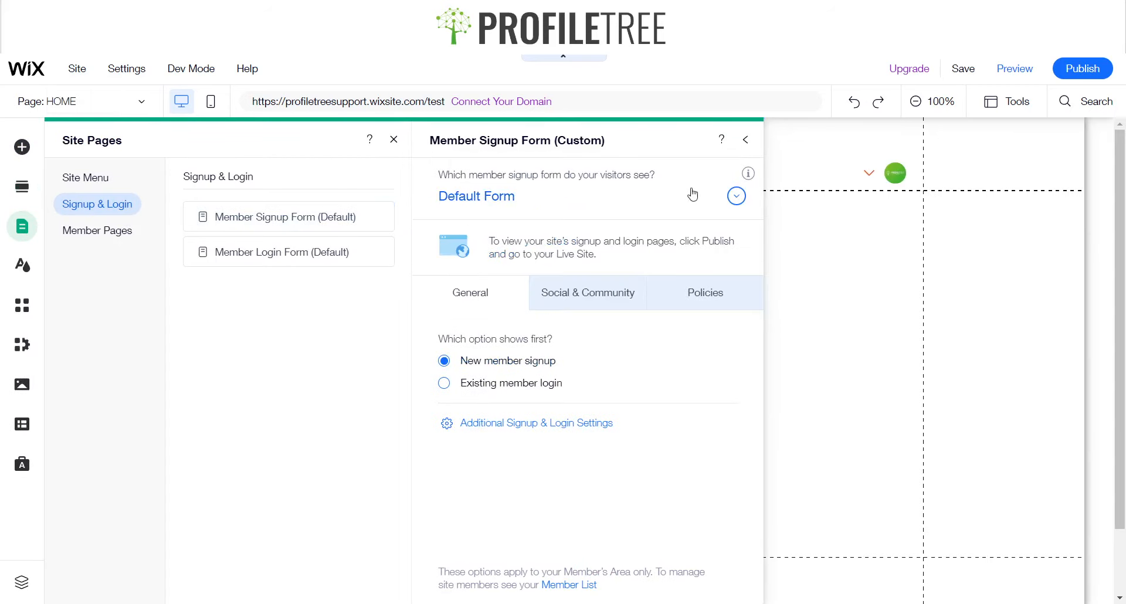
click(746, 142)
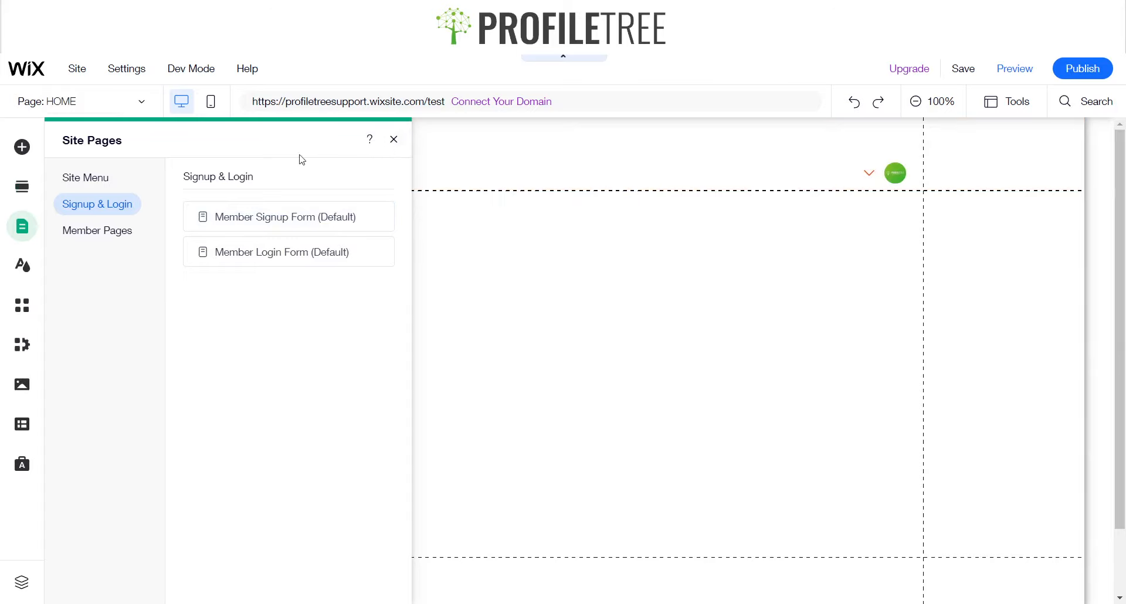
Step: Set the font of the site theme's Heading 1 text style to Comfortaa Regular and apply the change
click(22, 265)
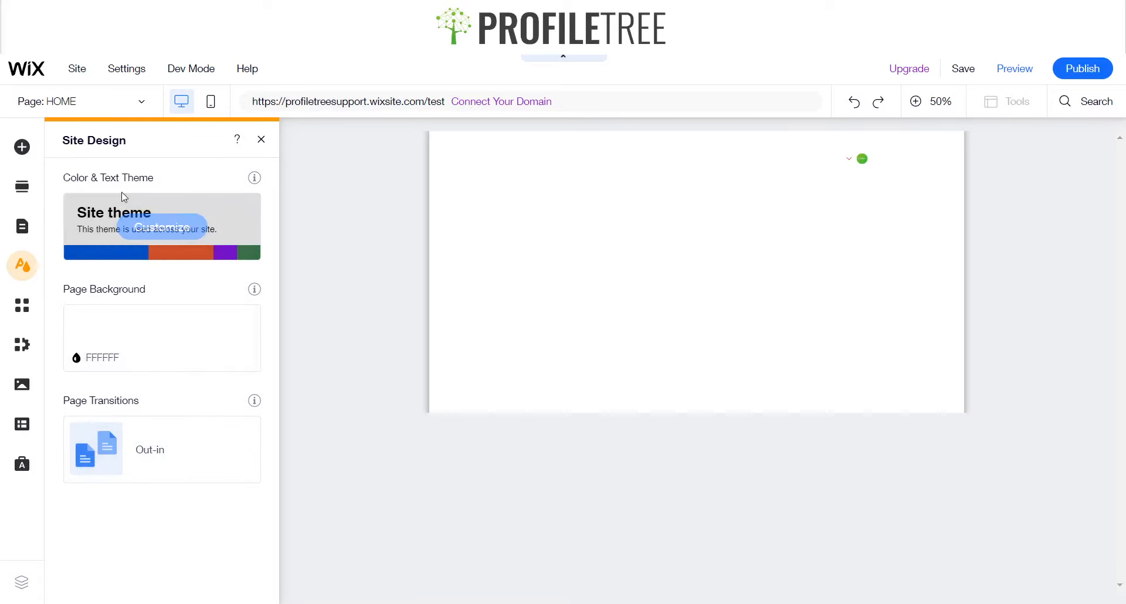
click(182, 219)
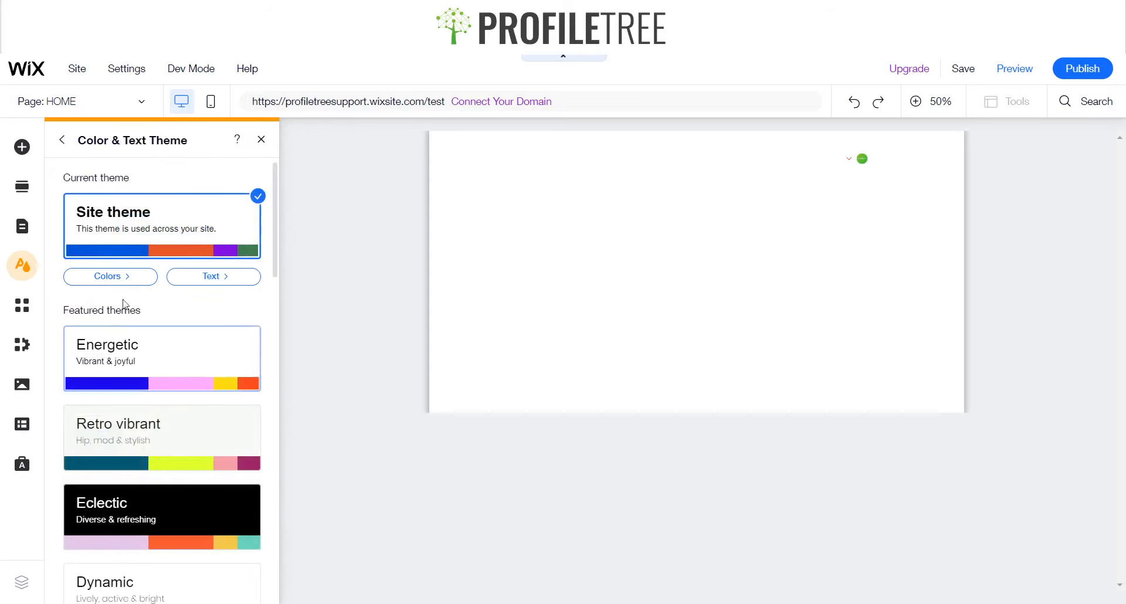
click(233, 284)
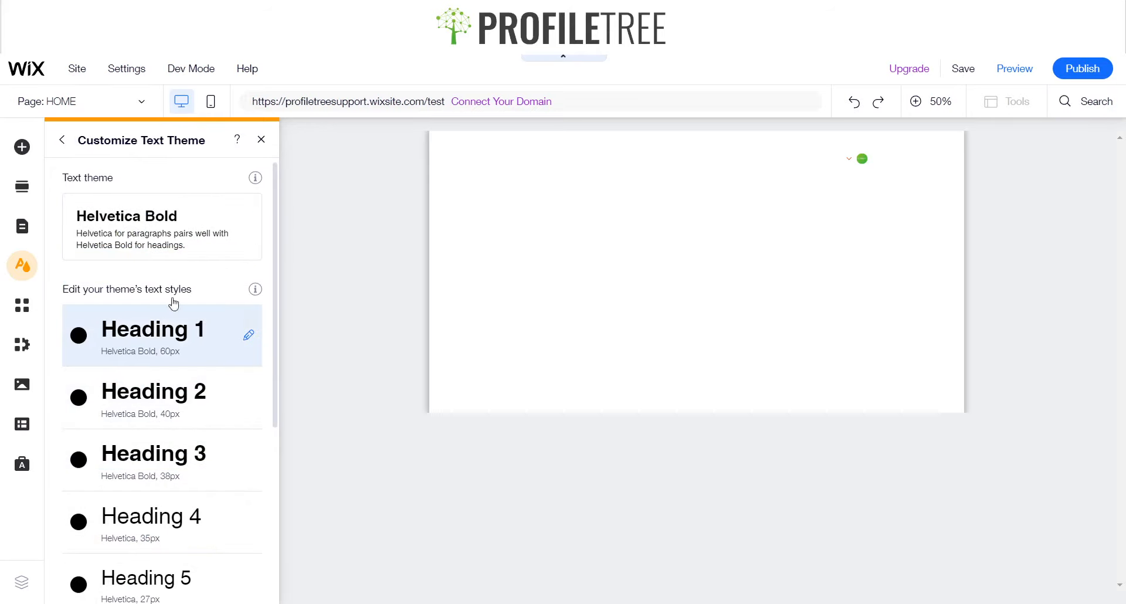
scroll(192, 347, down, 5)
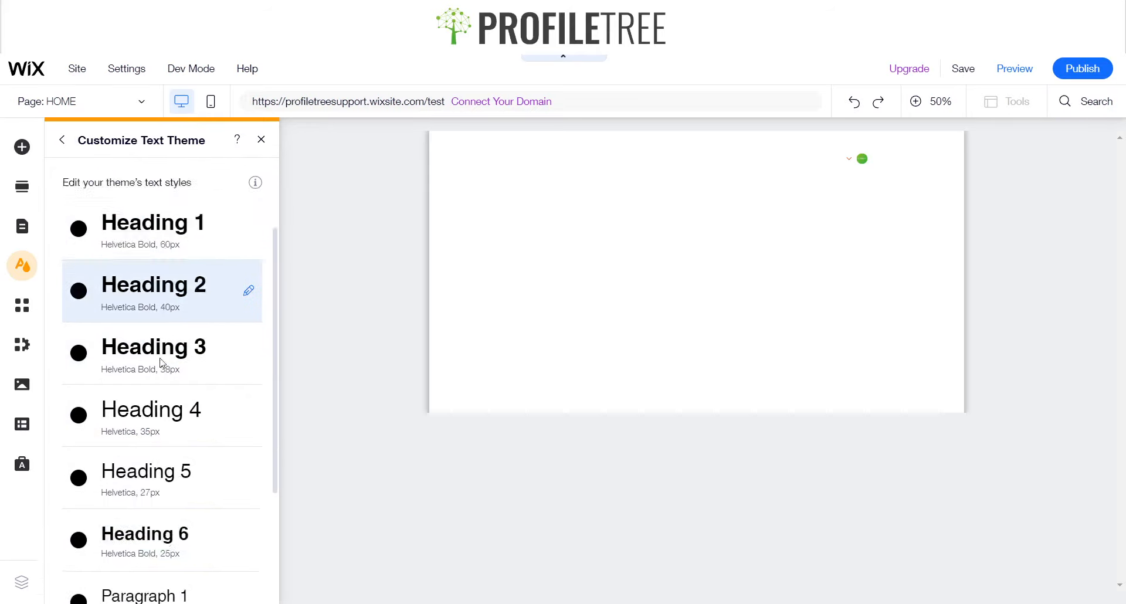
scroll(217, 428, up, 5)
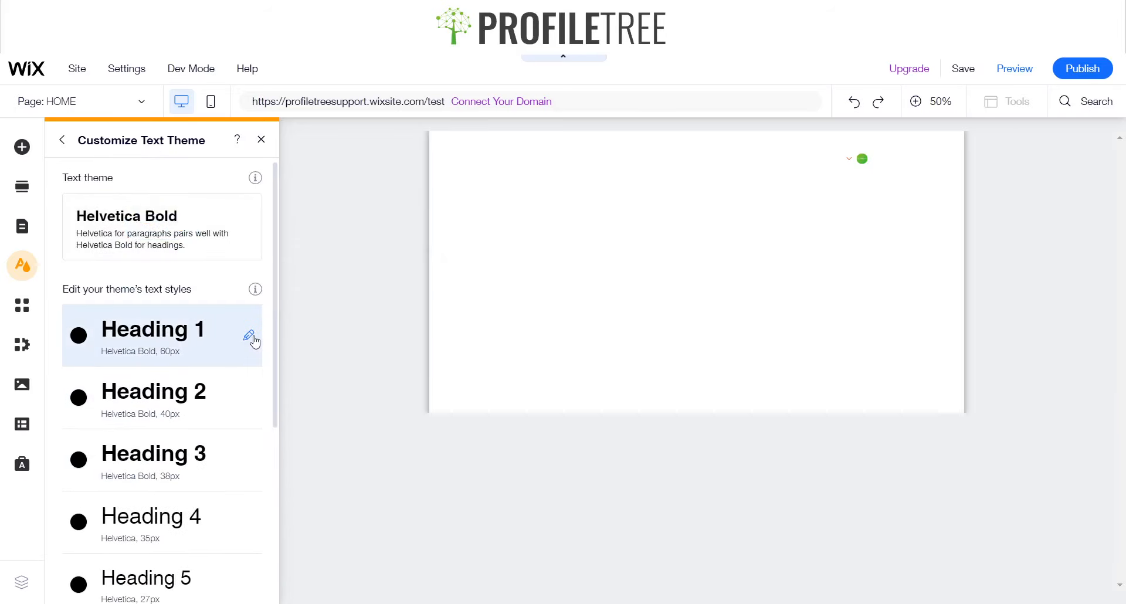
click(249, 335)
click(380, 373)
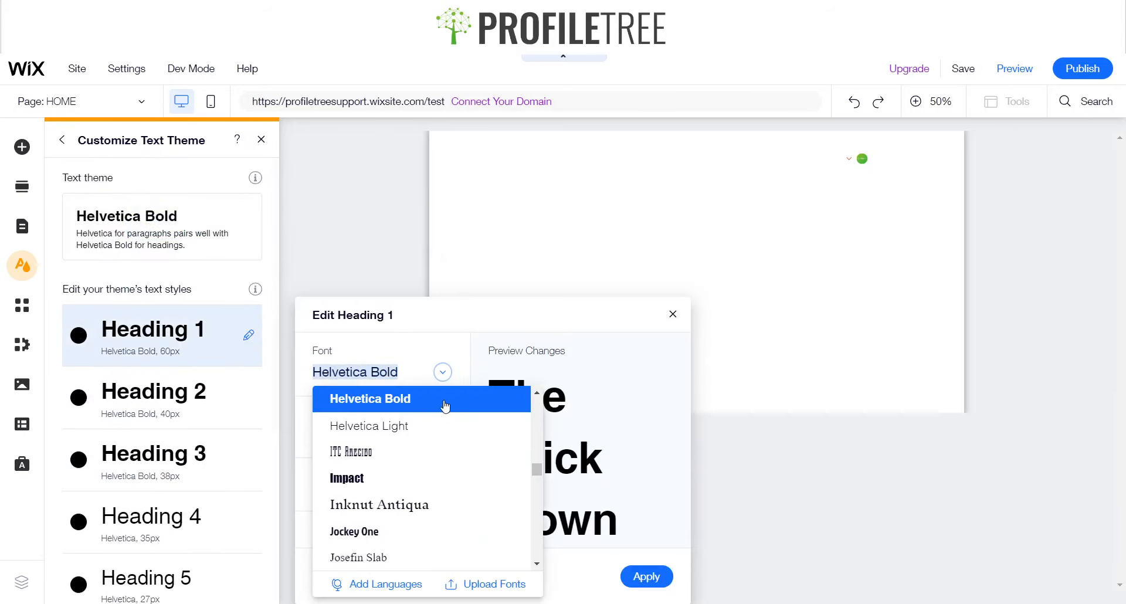
text(Comfortaa Regular)
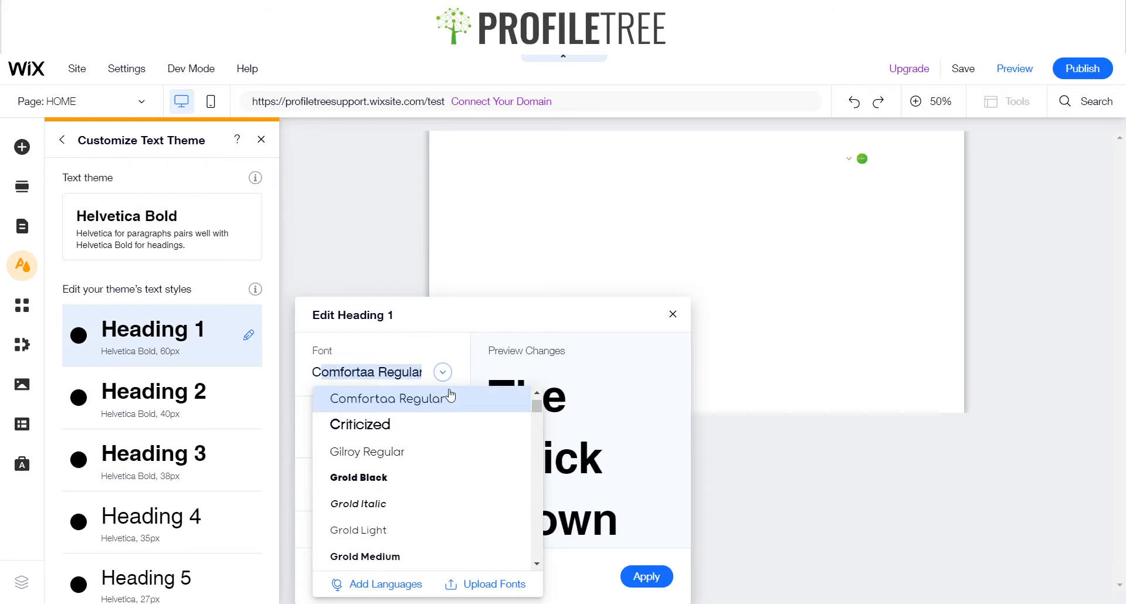
click(451, 397)
click(647, 577)
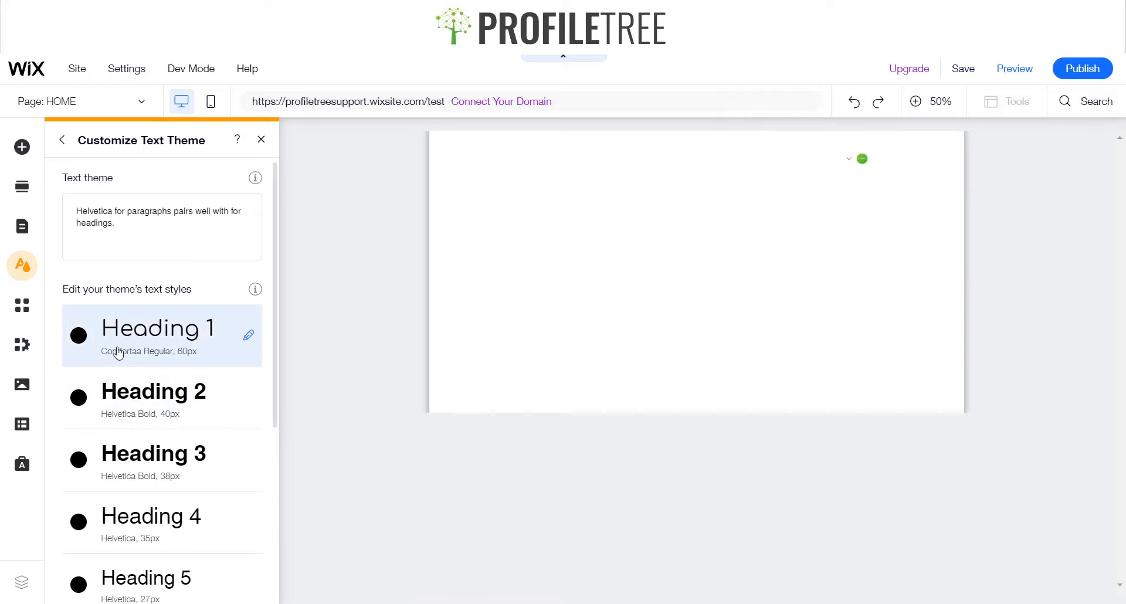
Step: Look over the theme's text styles, publish the site and open its live version
scroll(184, 326, down, 5)
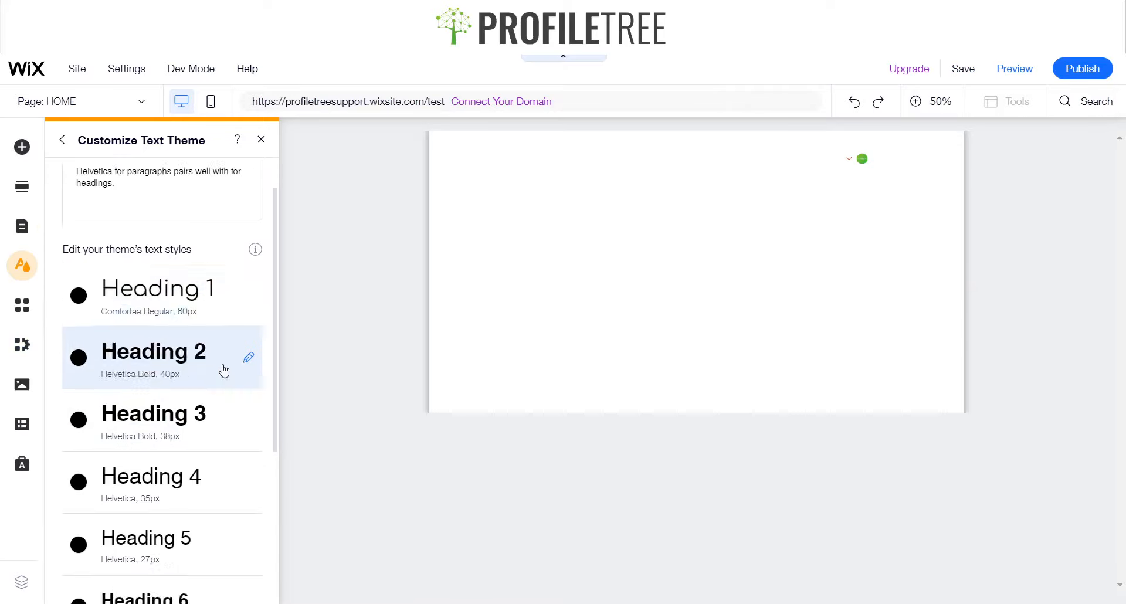
scroll(186, 410, up, 5)
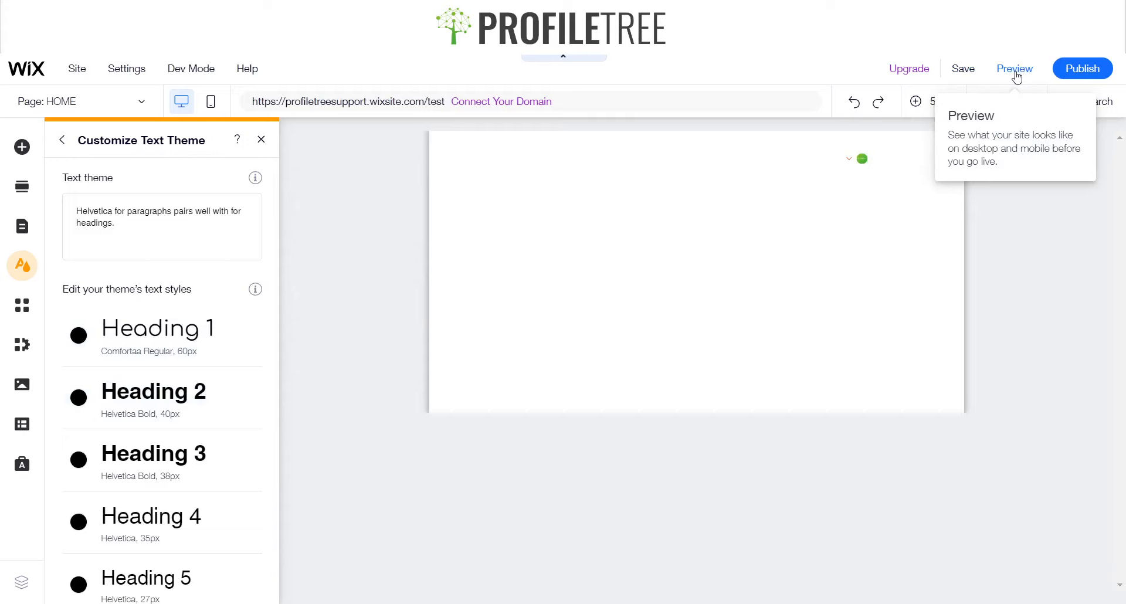
click(1082, 68)
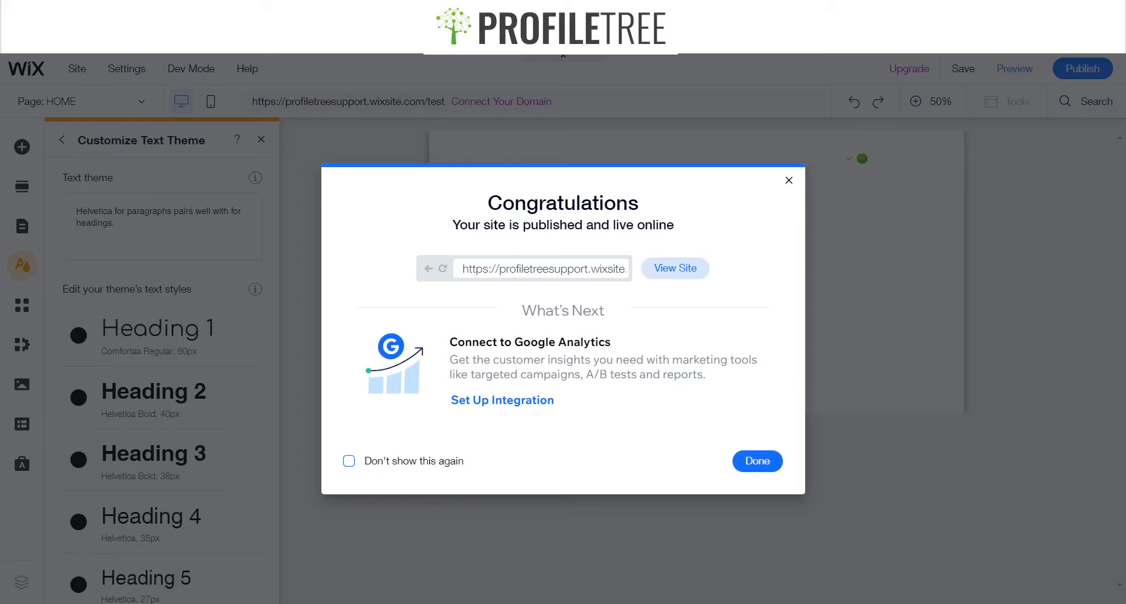
click(616, 269)
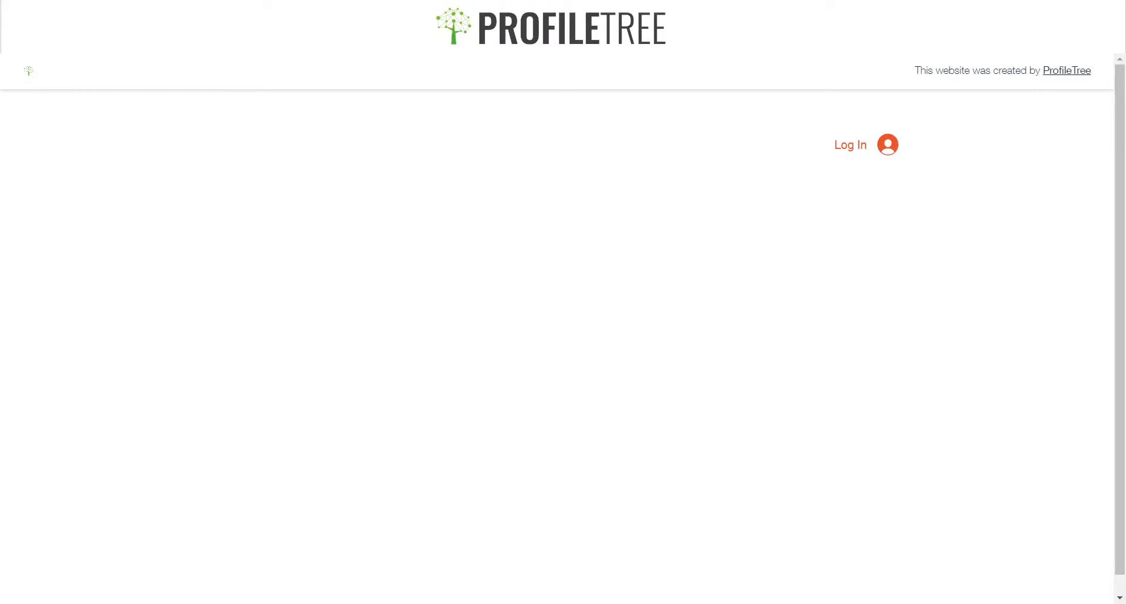
Step: Examine the Sign Up heading's font on the live site's sign-up form, close the form and return to the editor
click(851, 145)
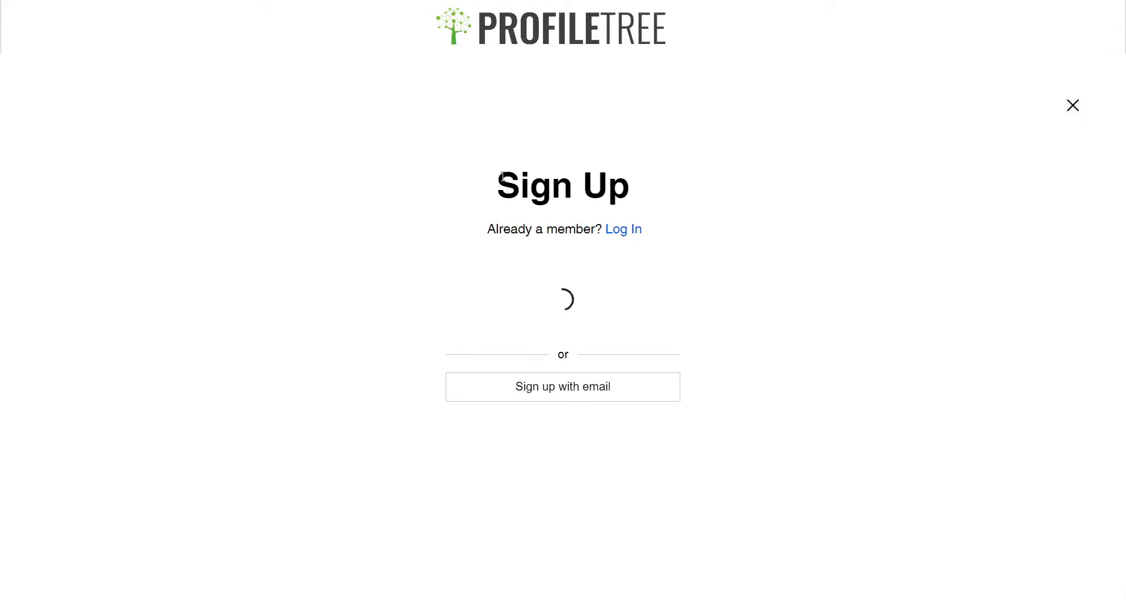
drag(503, 177, 698, 196)
click(698, 196)
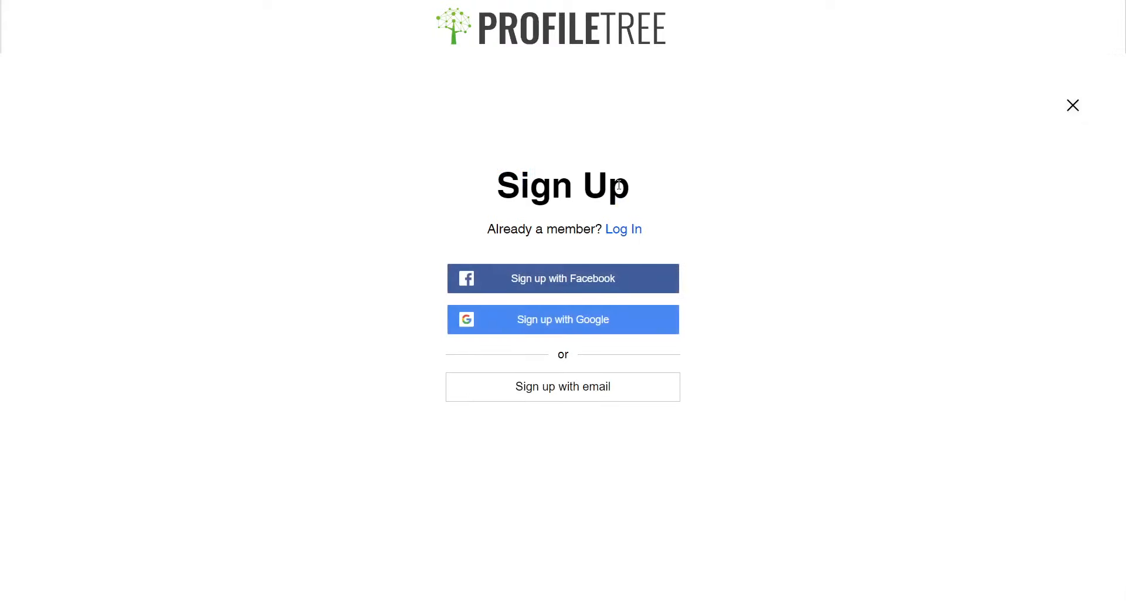
click(1073, 106)
click(329, 9)
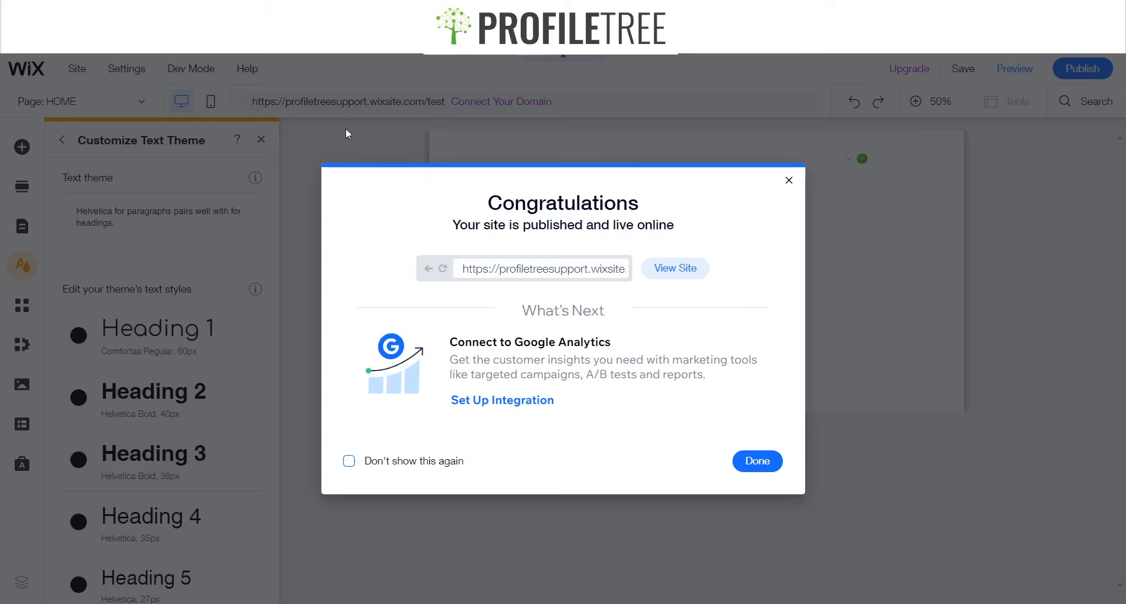
Step: Dismiss the publish confirmation and set the theme's Heading 2 text style to the Comfortaa Regular font
click(787, 181)
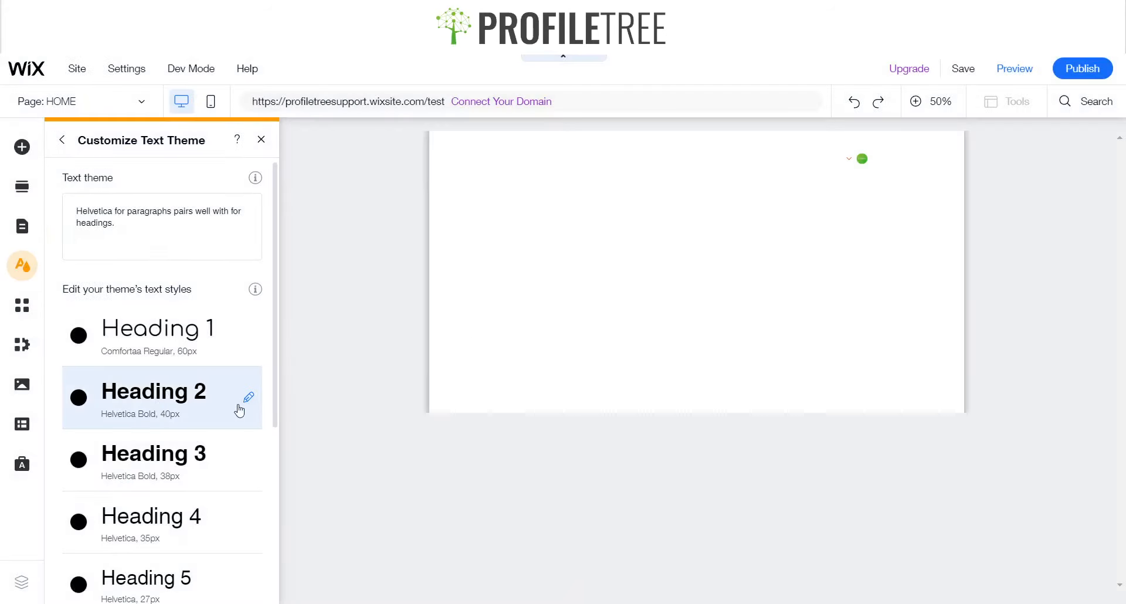
click(212, 412)
click(394, 375)
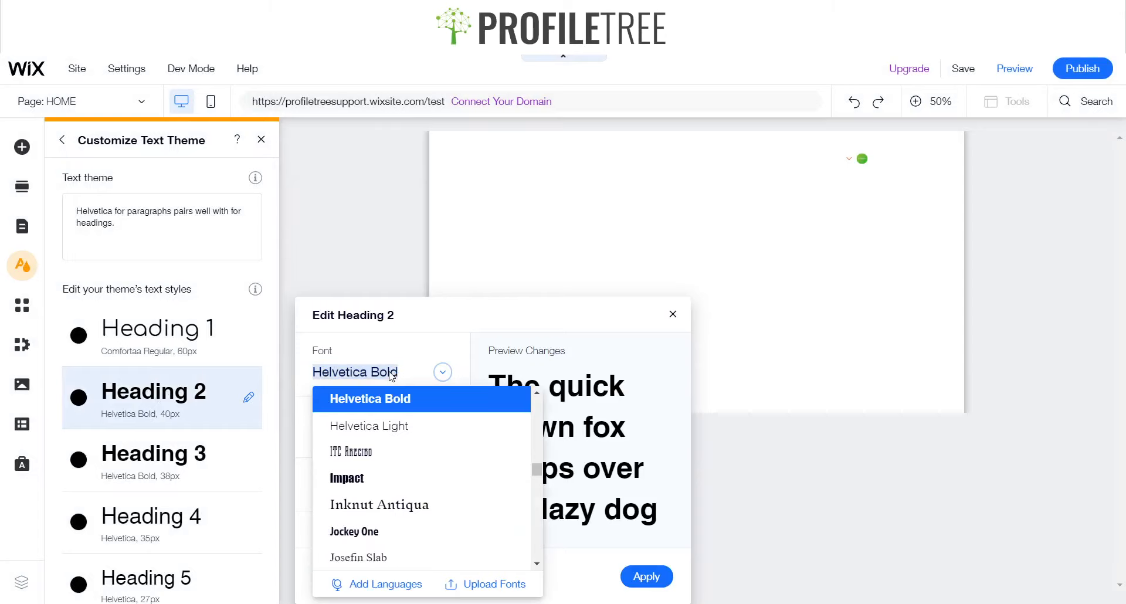
text(C)
key(Escape)
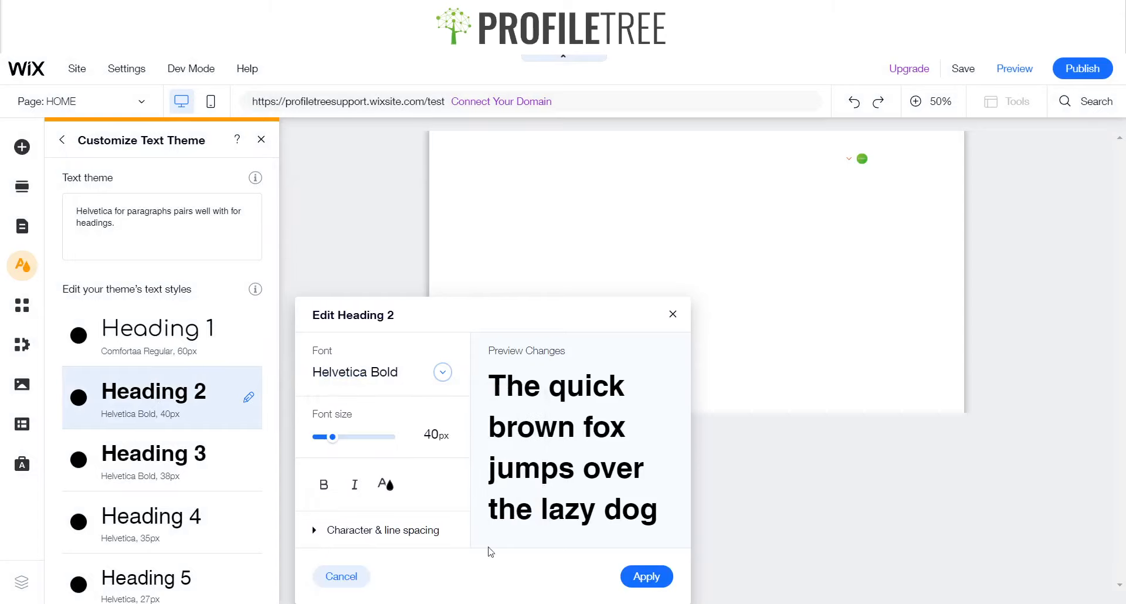
click(393, 378)
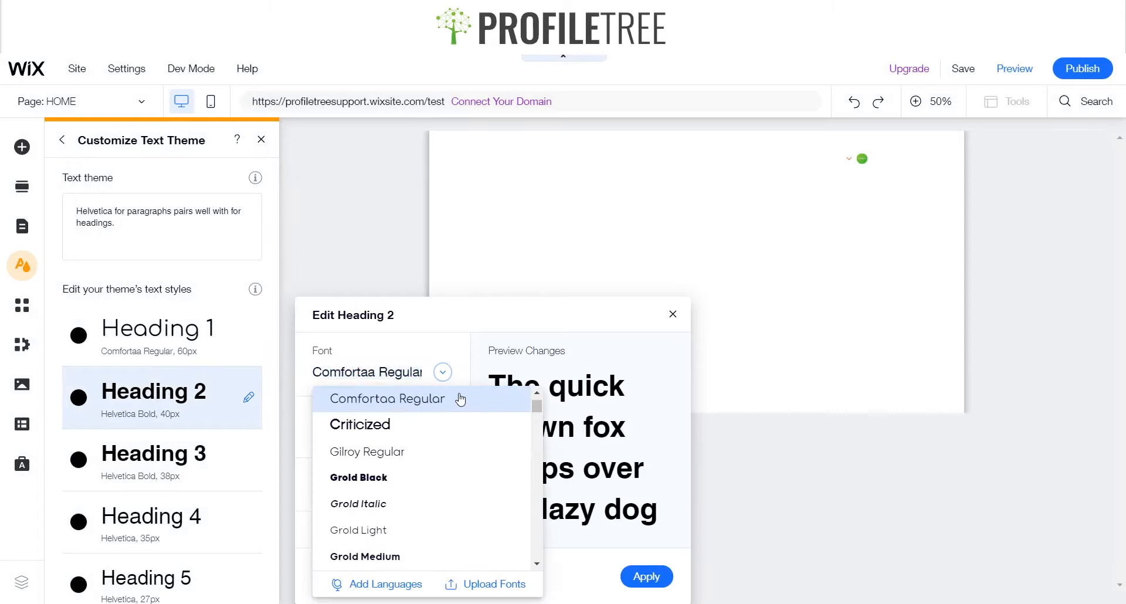
click(461, 397)
click(639, 576)
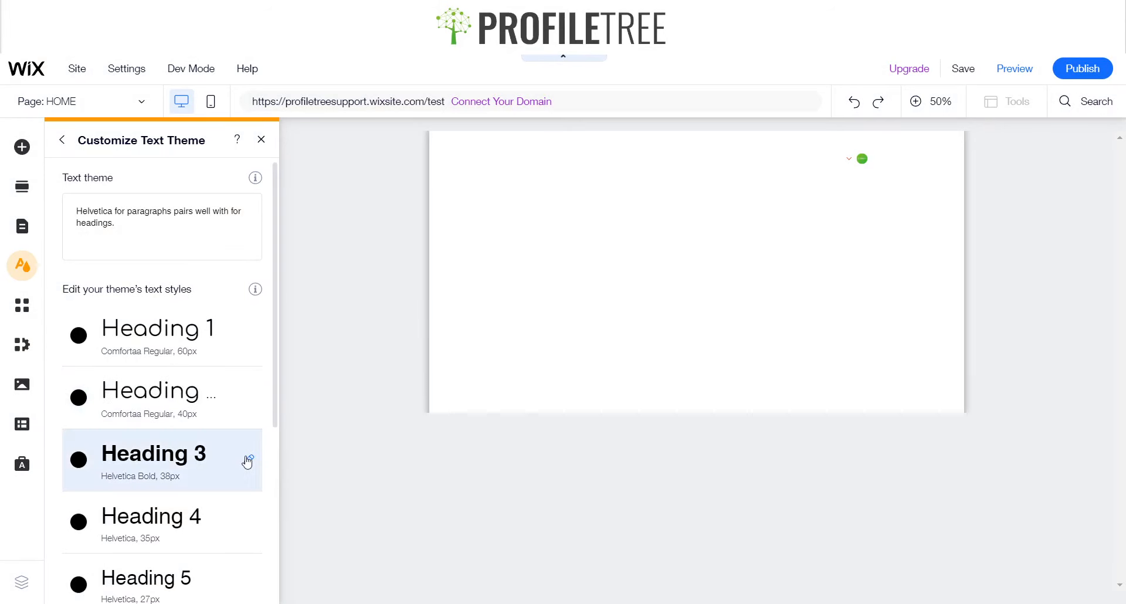
Step: Set the font of the theme's Heading 3 text style to Comfortaa Regular and apply the change
click(251, 456)
click(378, 372)
text(Comfortaa Regular)
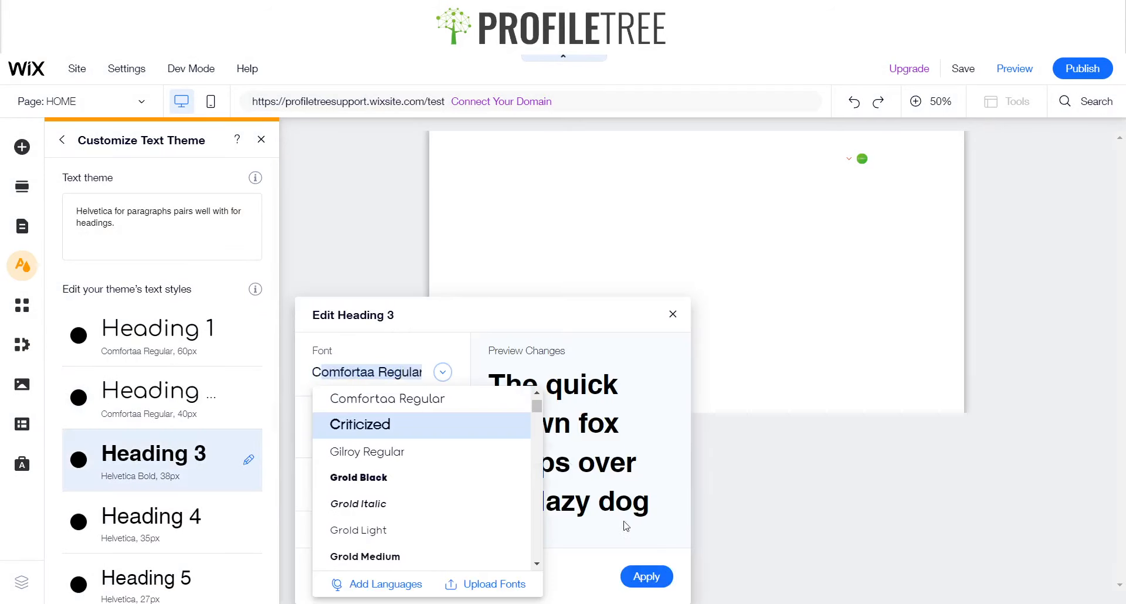
click(631, 579)
click(379, 380)
text(C)
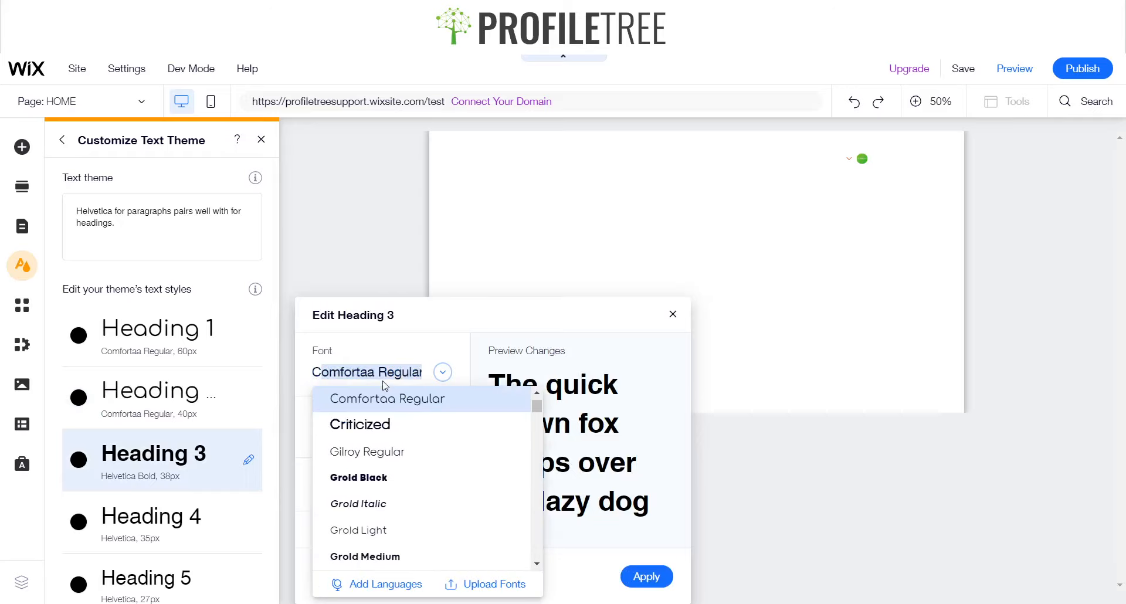
click(386, 394)
click(646, 576)
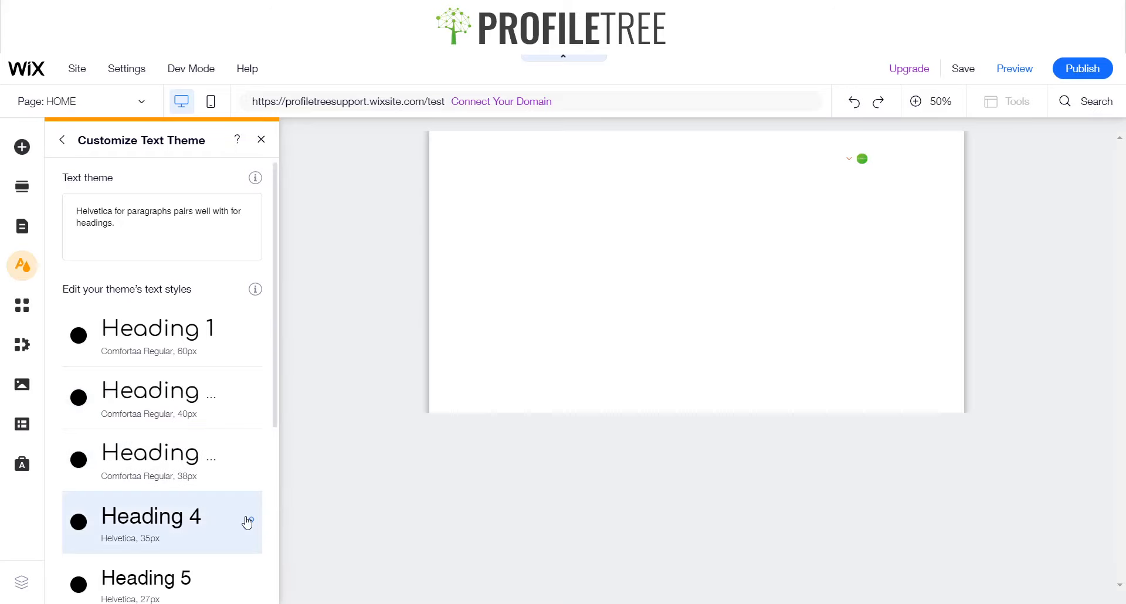
Step: Set the font of the theme's Heading 4 text style to Comfortaa Regular and apply the change
click(248, 522)
click(396, 372)
text(Comfortaa Regular)
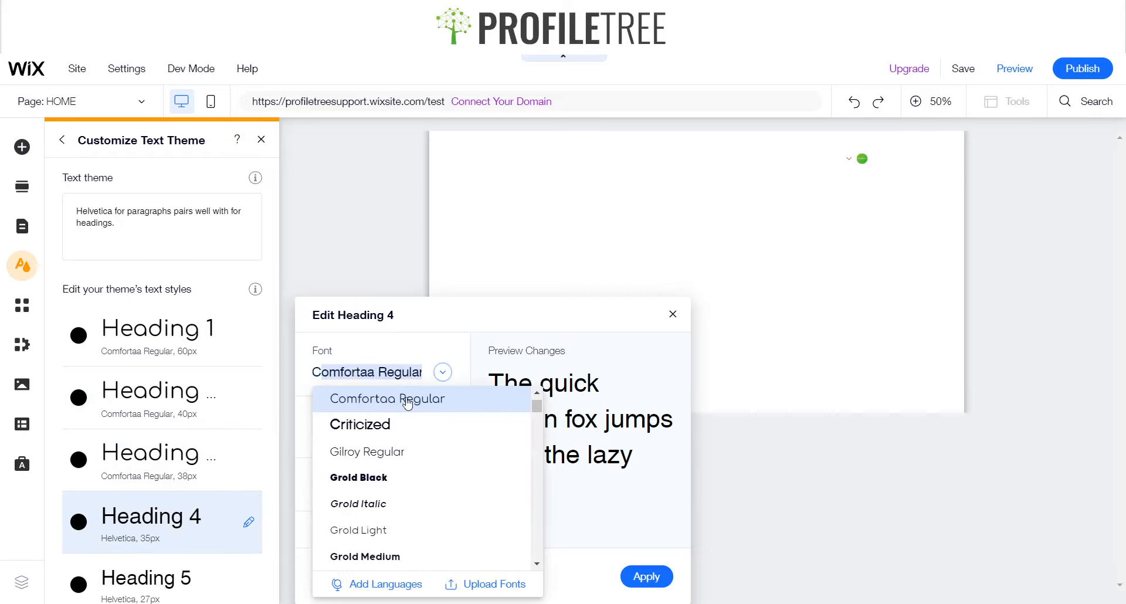
click(402, 395)
Step: Set the font of the theme's Heading 5 text style to Comfortaa Regular and apply the change
scroll(209, 468, down, 2)
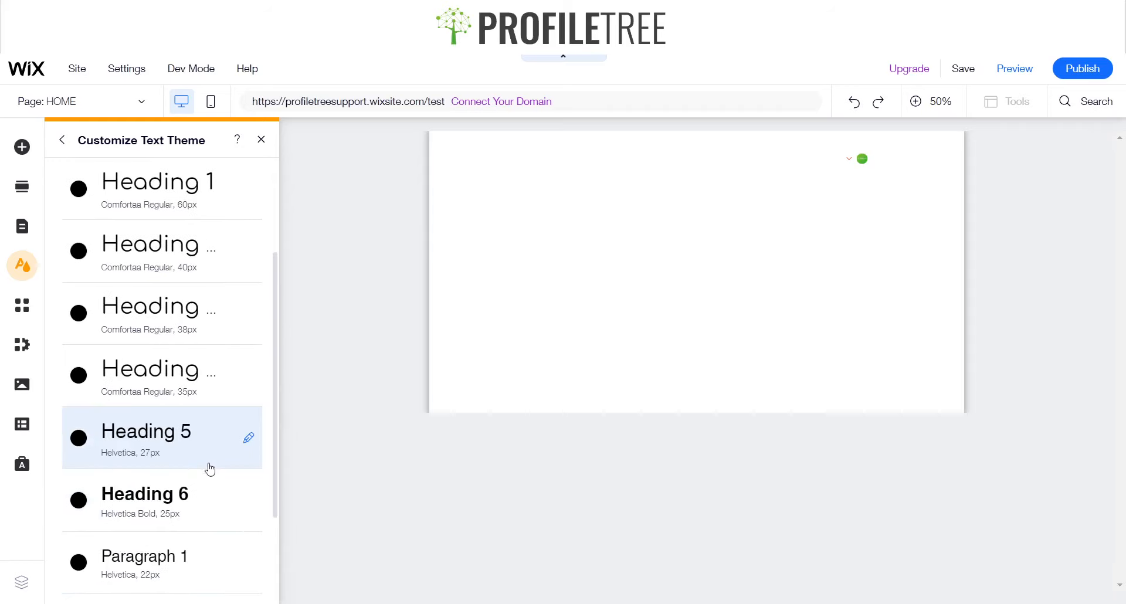
click(249, 438)
click(375, 372)
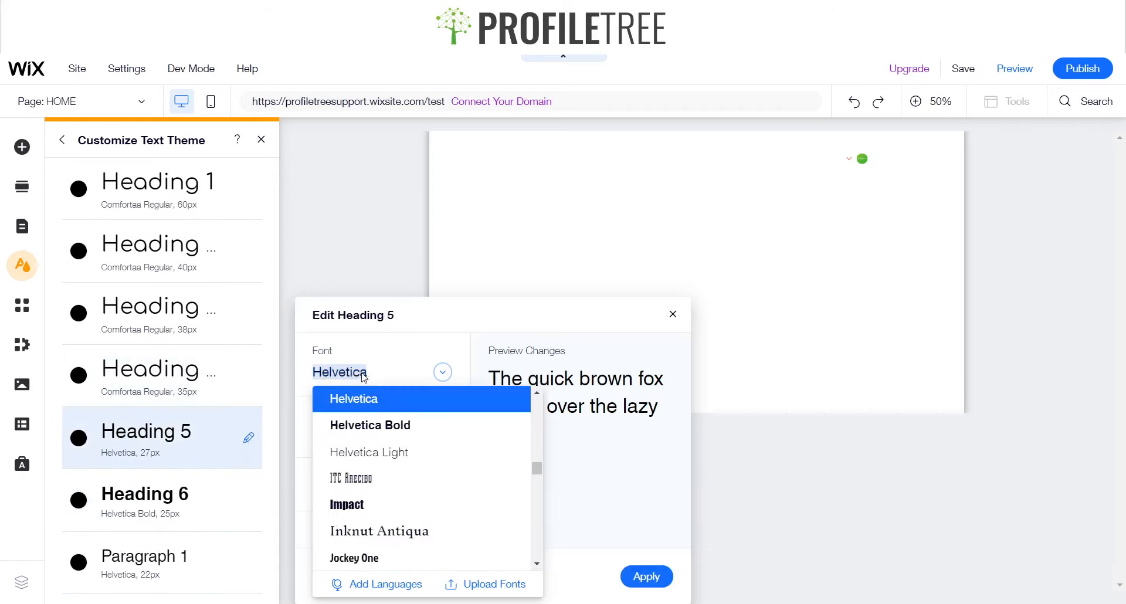
text(Comfortaa Reg...)
click(411, 395)
click(660, 578)
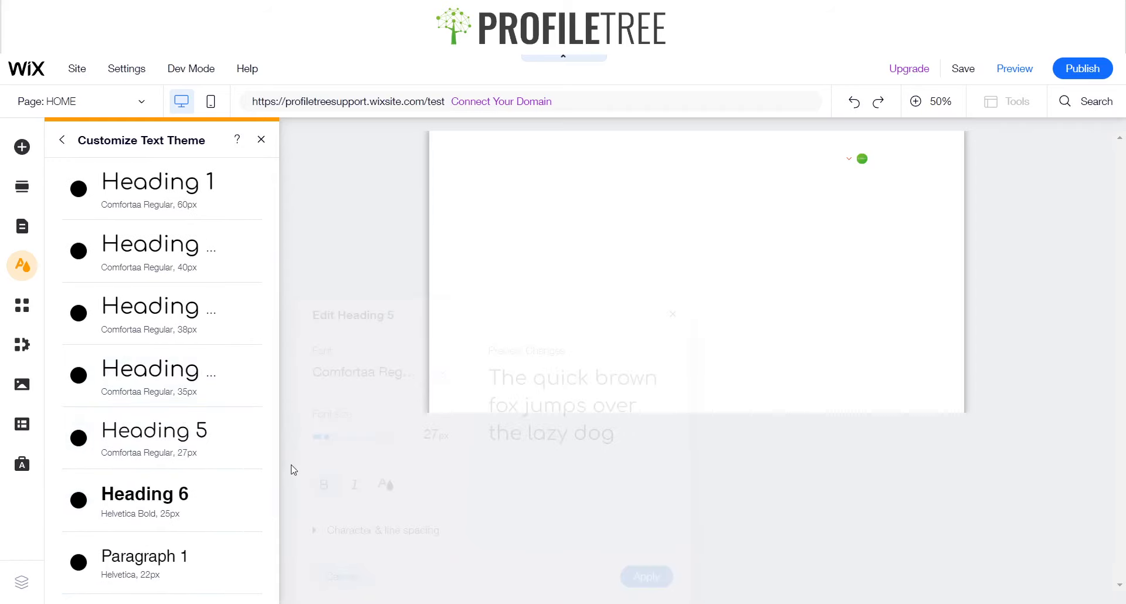
Step: Set the font of the theme's Heading 6 text style to Comfortaa Regular and apply the change
click(248, 501)
click(363, 371)
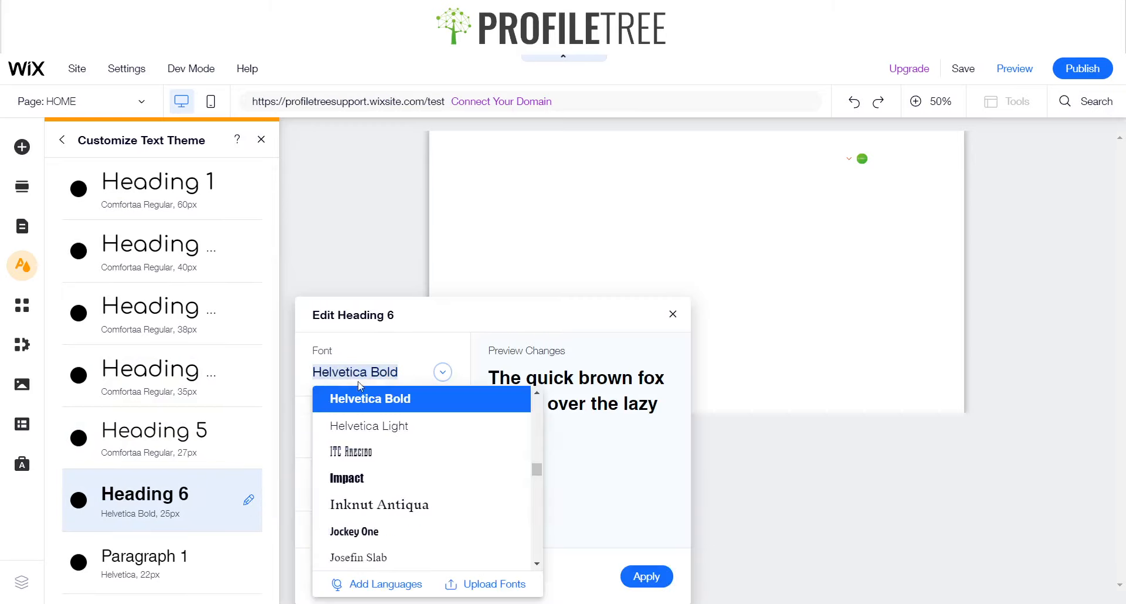
text(Comfortaa Regular)
click(390, 395)
click(646, 576)
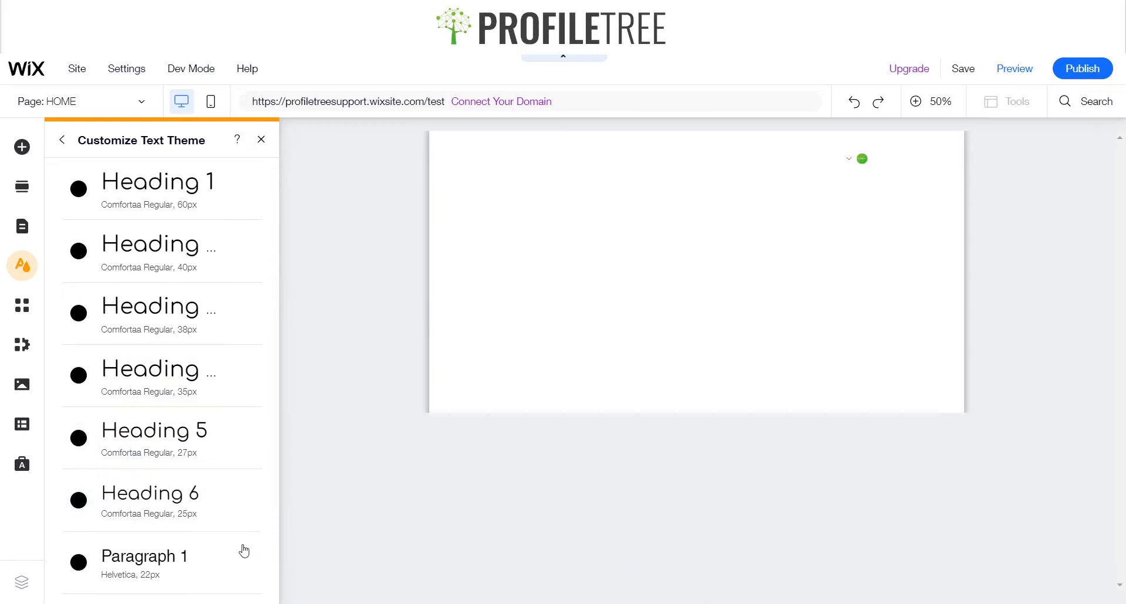
Step: Set the font of the theme's Paragraph 1 text style to Comfortaa Regular and apply the change
click(249, 562)
click(363, 373)
text(Comfortaa Regular)
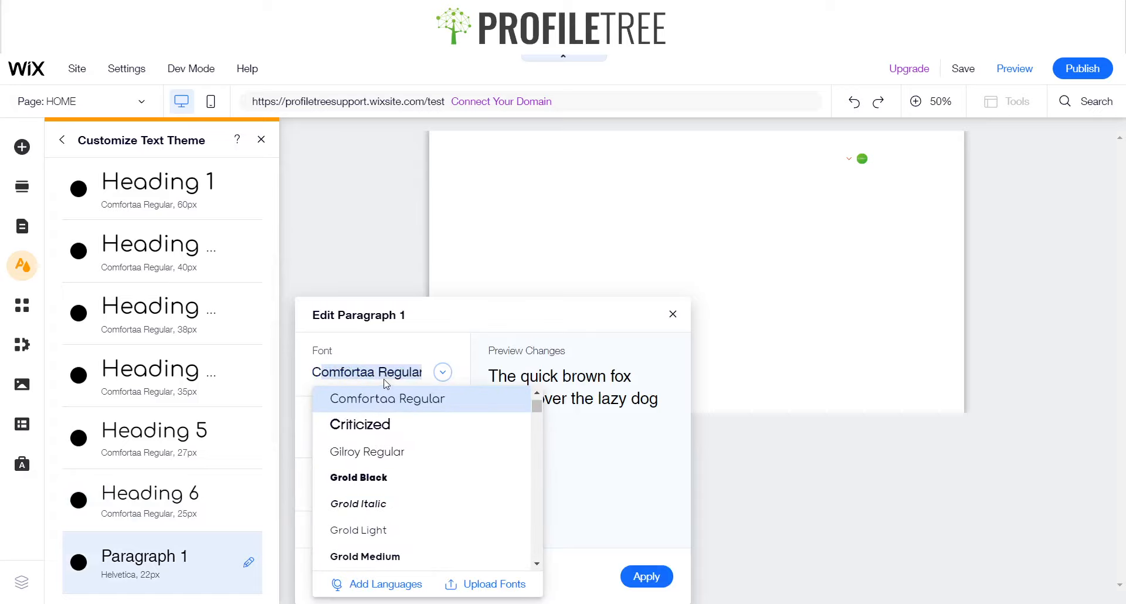
click(387, 399)
click(641, 577)
Step: Set the font of the theme's Paragraph 2 text style to Comfortaa Regular and apply the change
scroll(153, 478, down, 3)
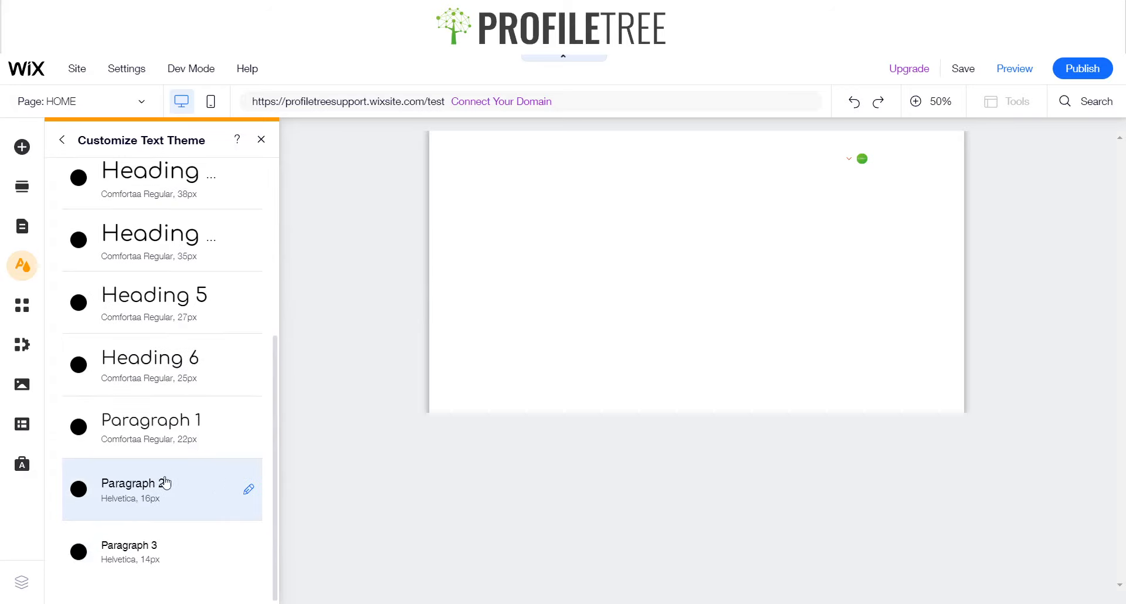
click(248, 489)
click(387, 372)
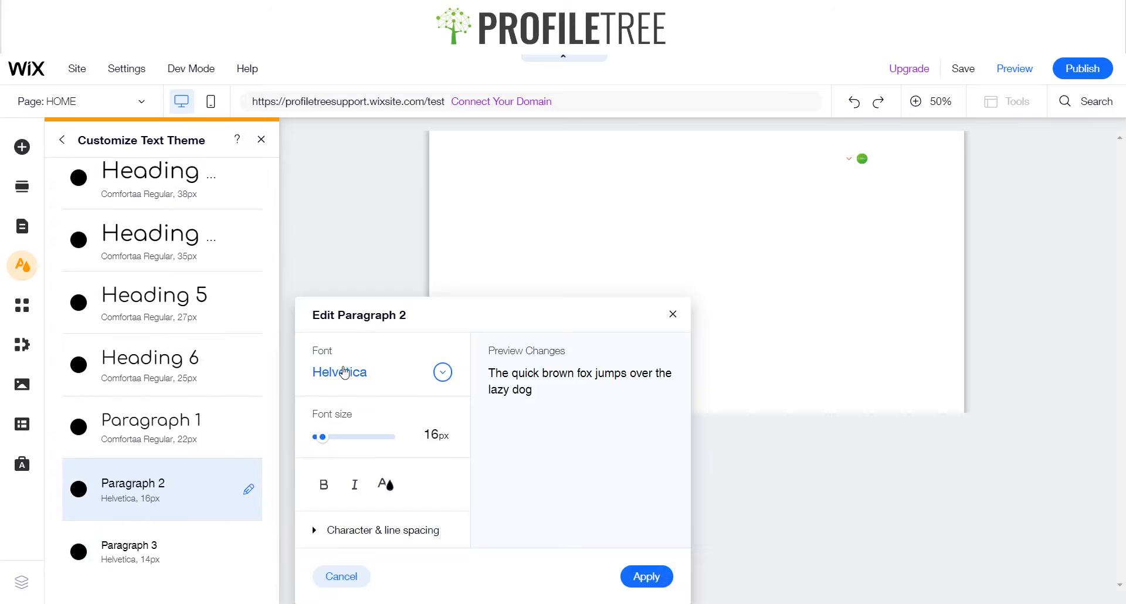
text(Comfortaa Reg...)
click(431, 394)
click(627, 580)
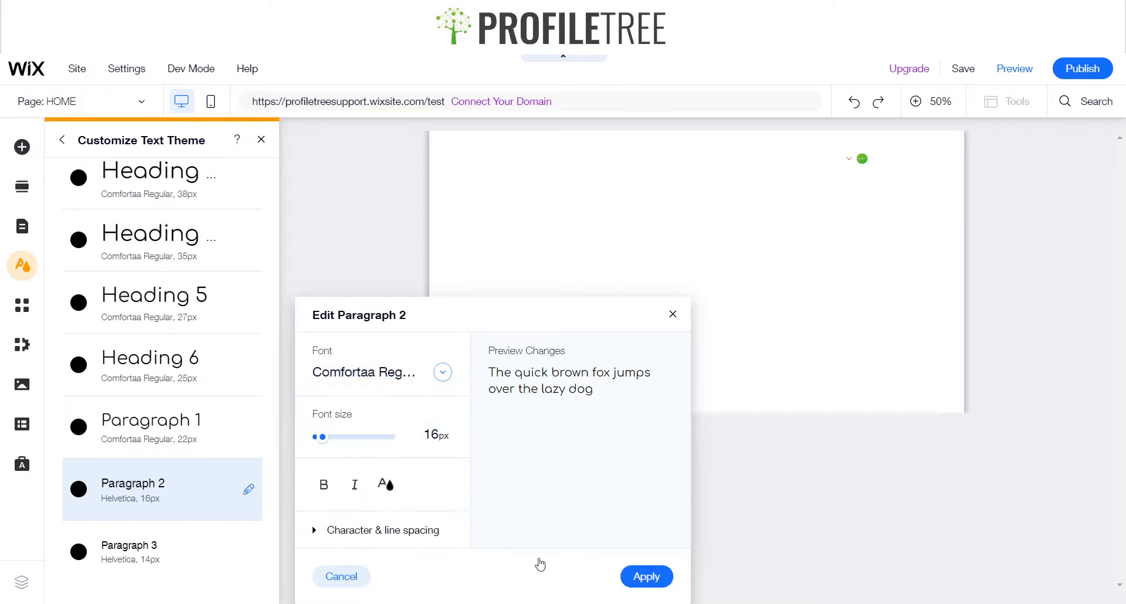
Step: Set the font of the theme's Paragraph 3 text style to Comfortaa Regular and apply the change
click(371, 371)
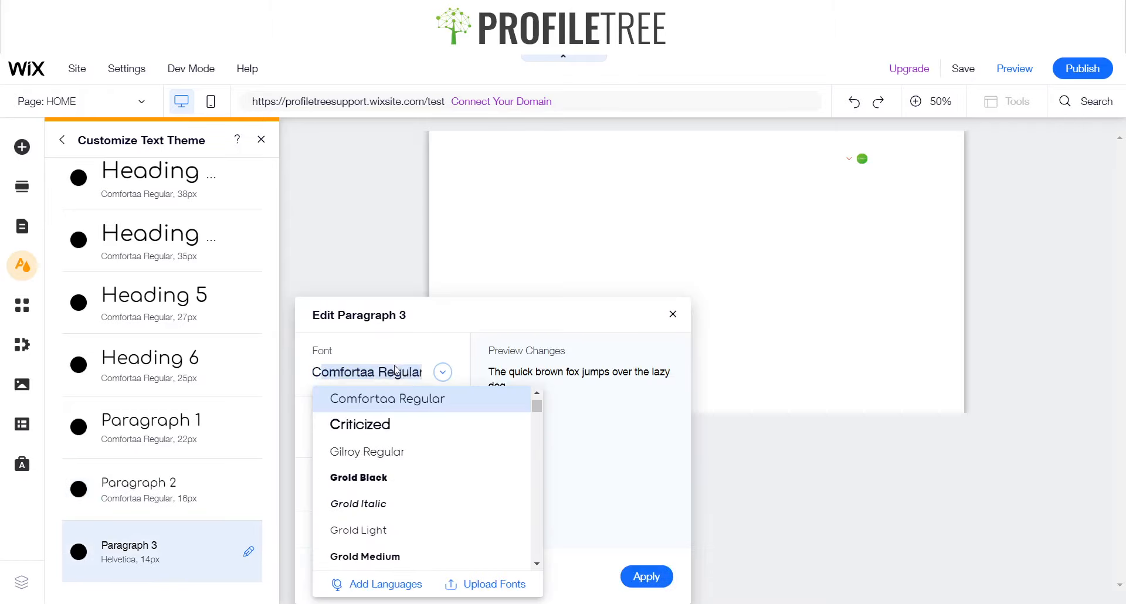
click(441, 396)
click(634, 578)
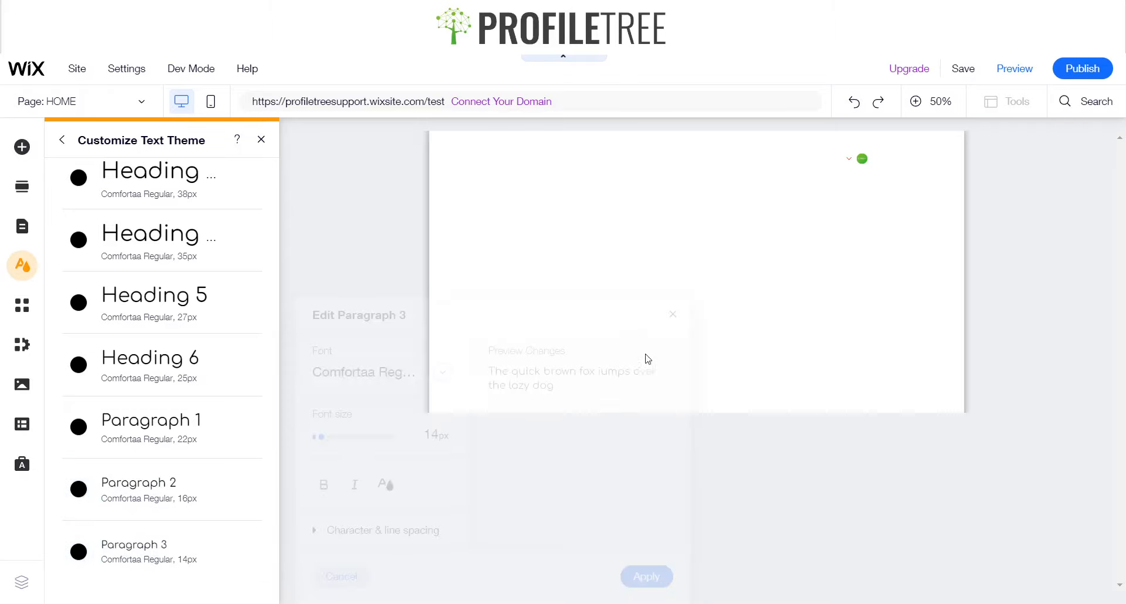
Step: Publish the site and examine the fonts of the sign-up form on its live version before returning to the editor
click(1082, 69)
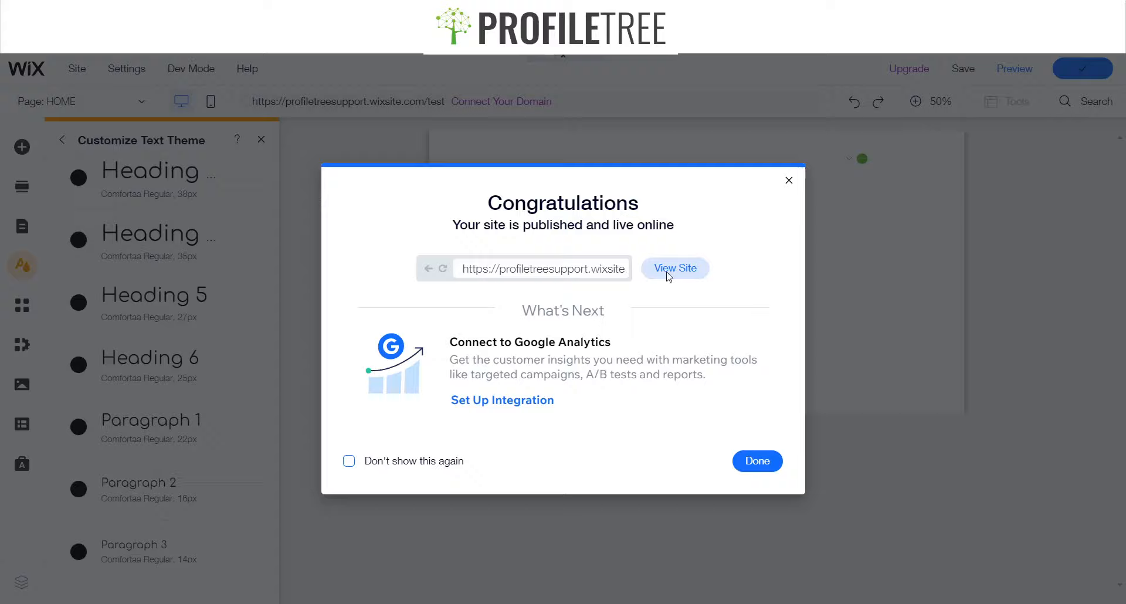
click(669, 271)
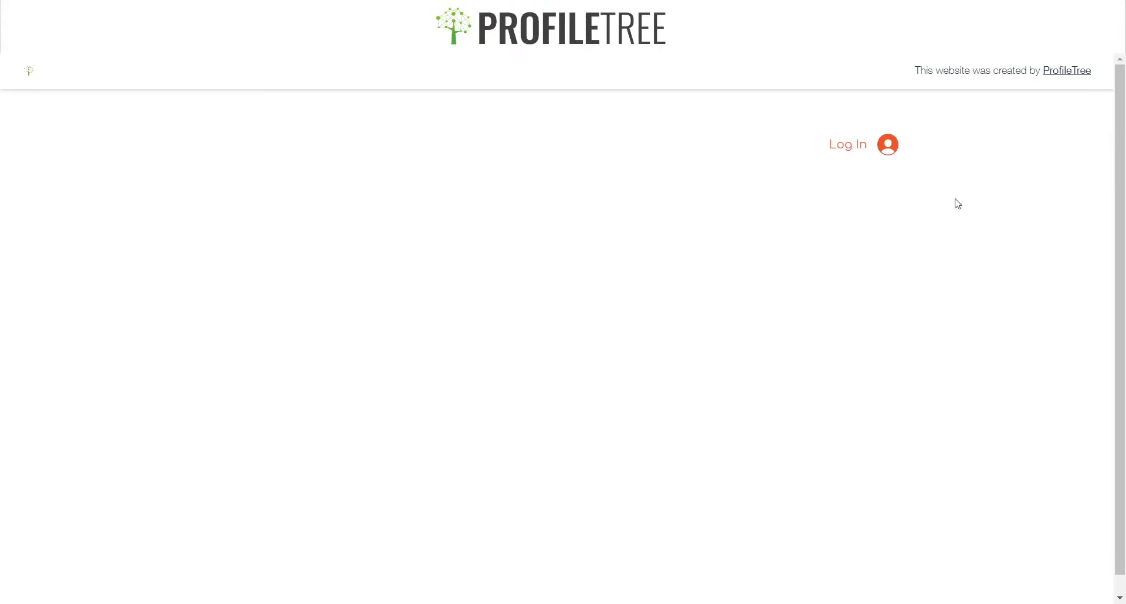
click(872, 155)
drag(491, 184, 676, 190)
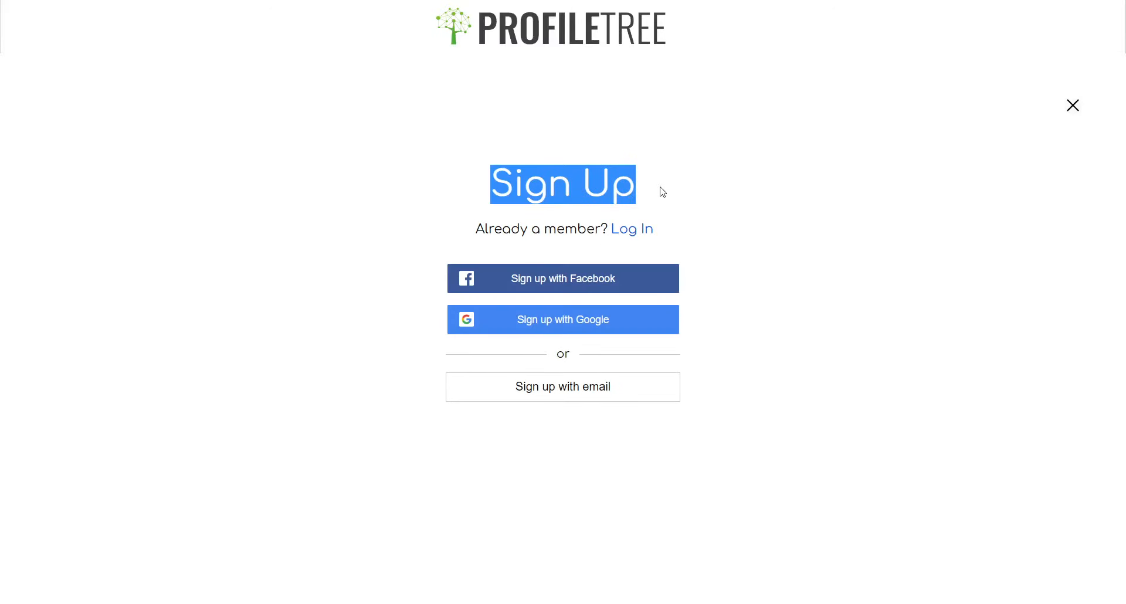
drag(486, 186, 687, 189)
click(1073, 106)
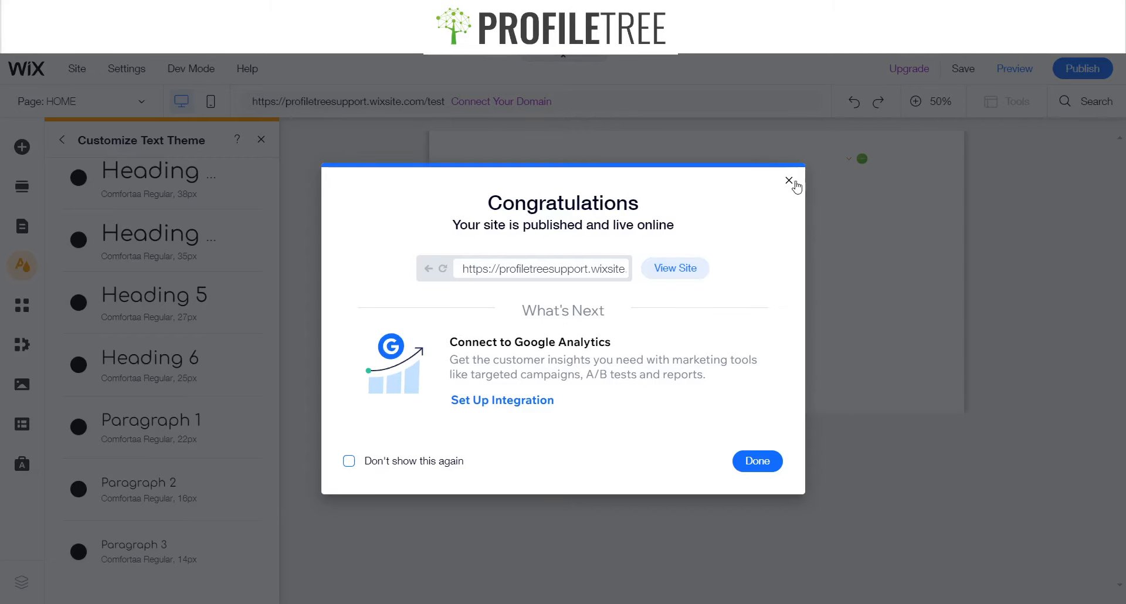
click(789, 180)
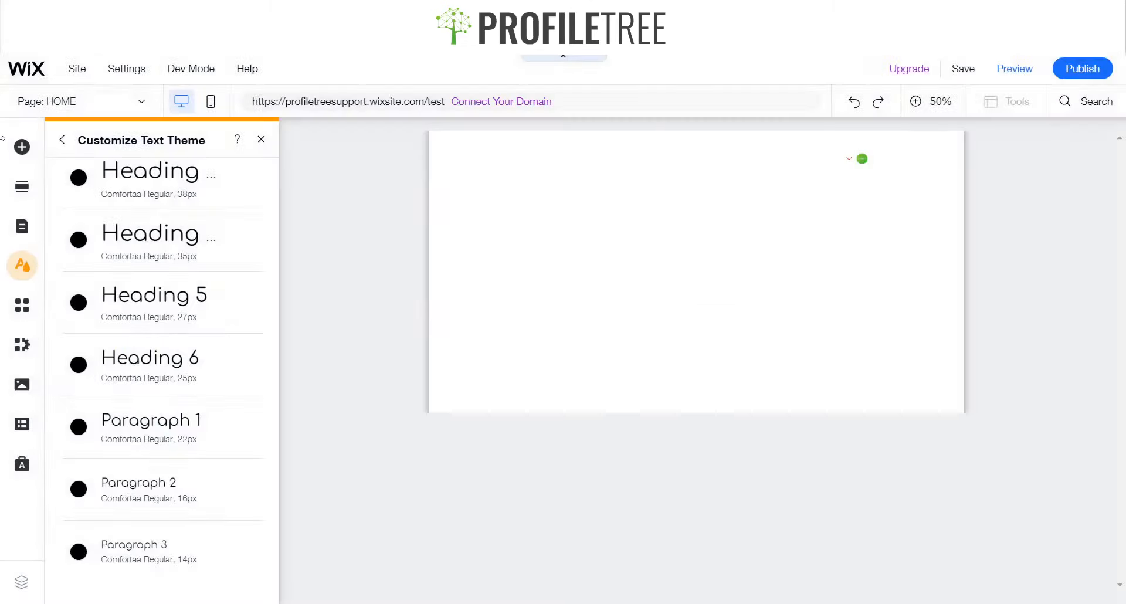
Step: Set the member signup form that visitors see to Custom Form in the site's signup and login pages
click(27, 237)
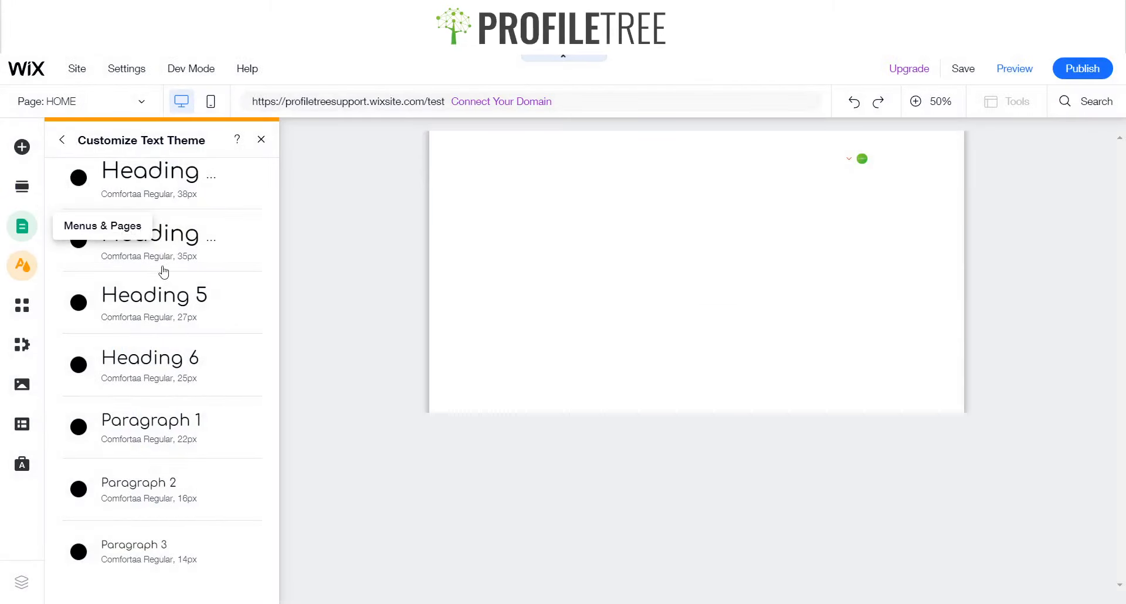
click(100, 207)
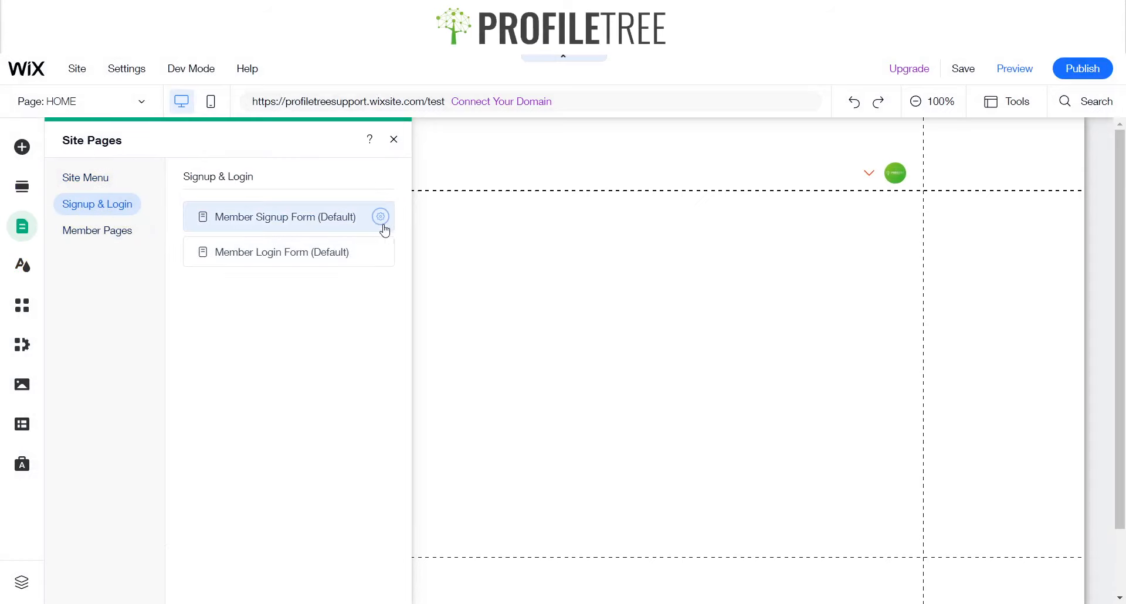
click(380, 216)
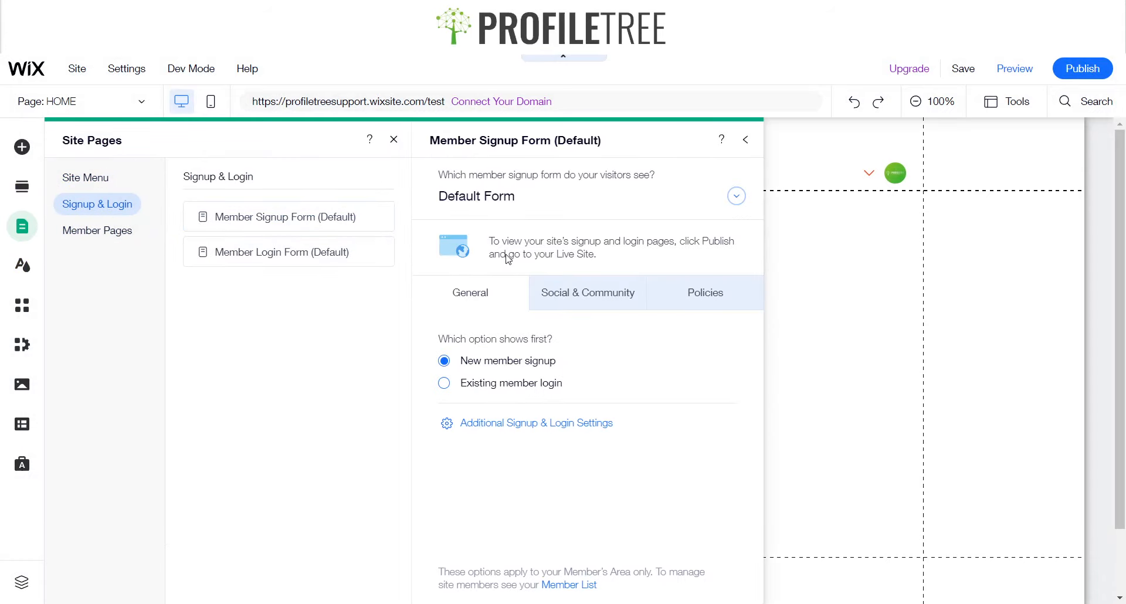
click(733, 194)
click(607, 224)
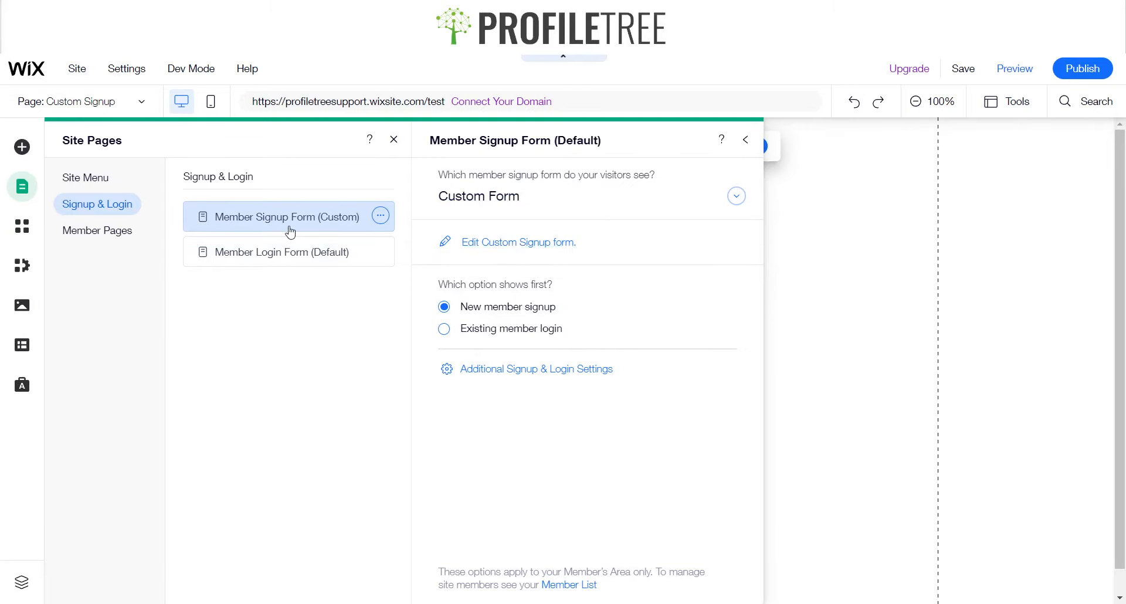
Step: Open the custom signup form for editing and look over its title, email field and form container
click(523, 251)
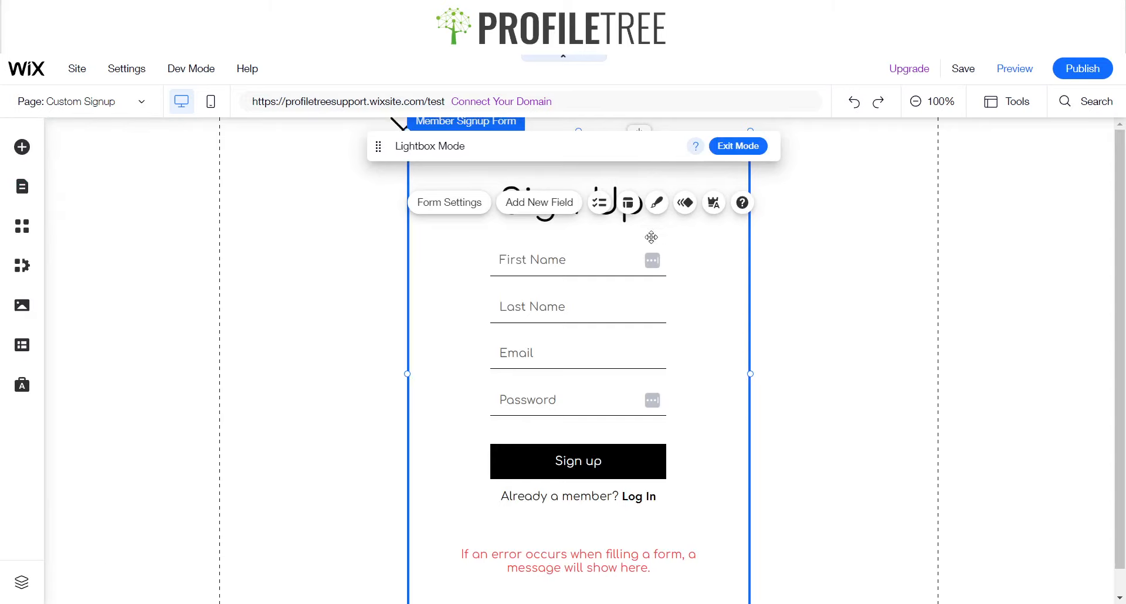
click(963, 315)
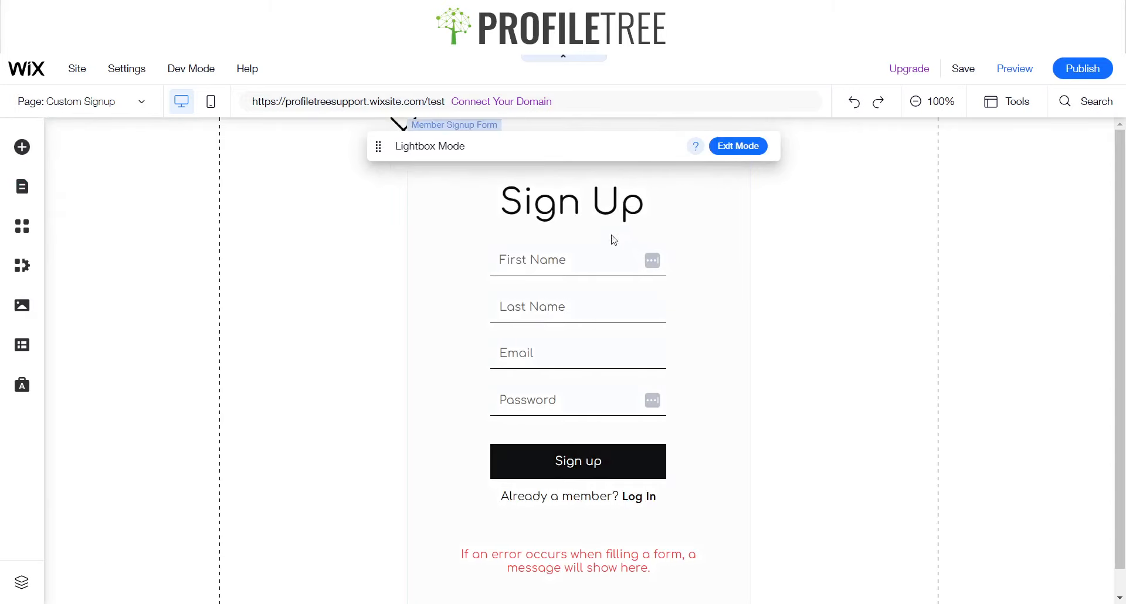
click(594, 219)
click(594, 219)
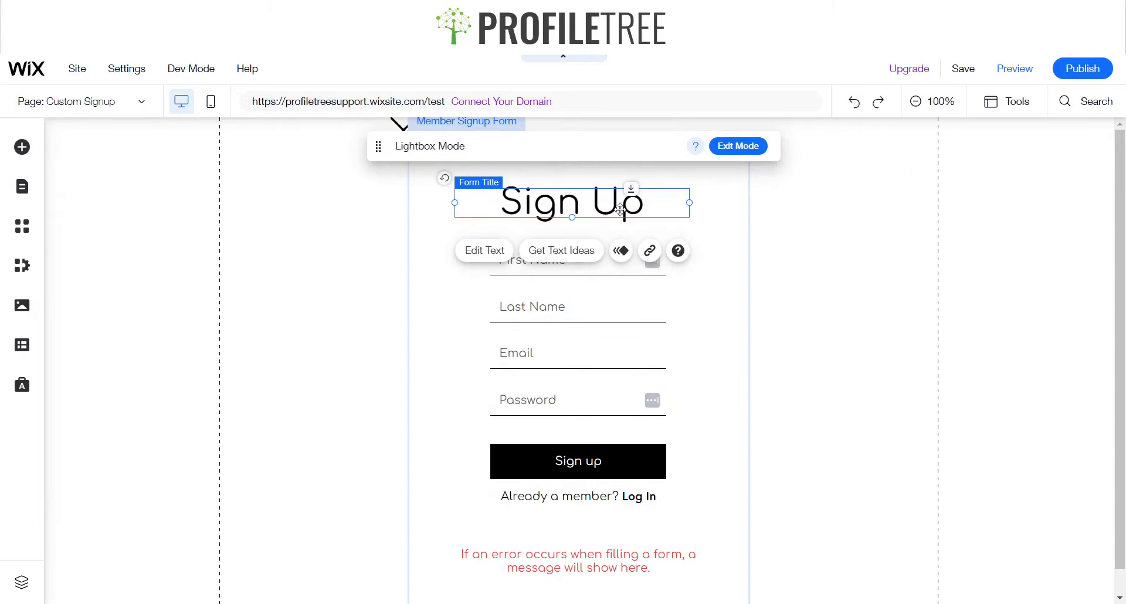
click(530, 355)
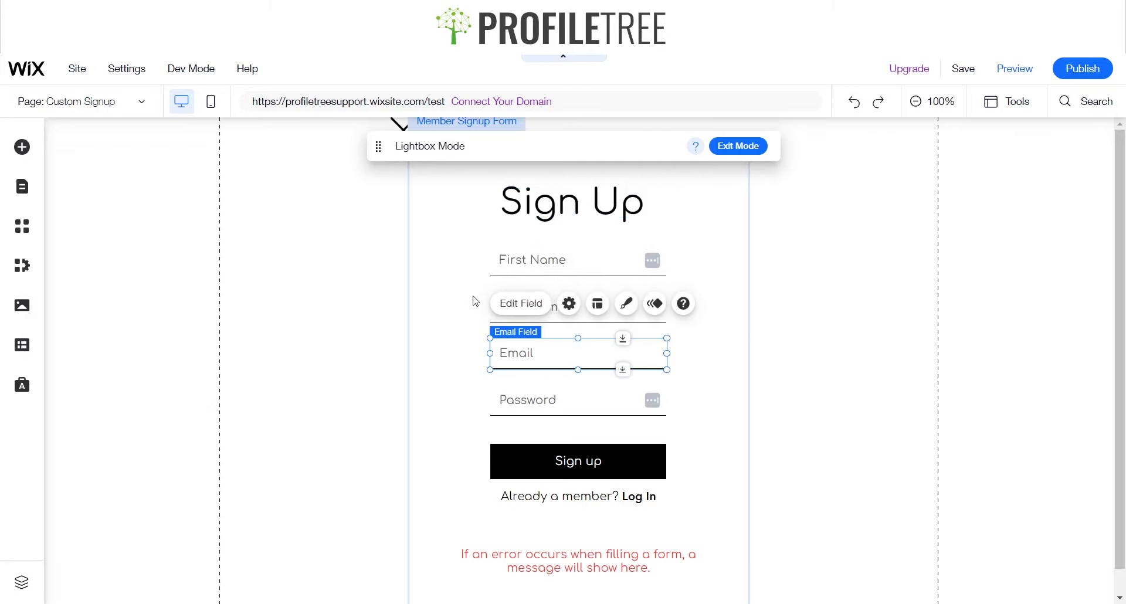
click(441, 275)
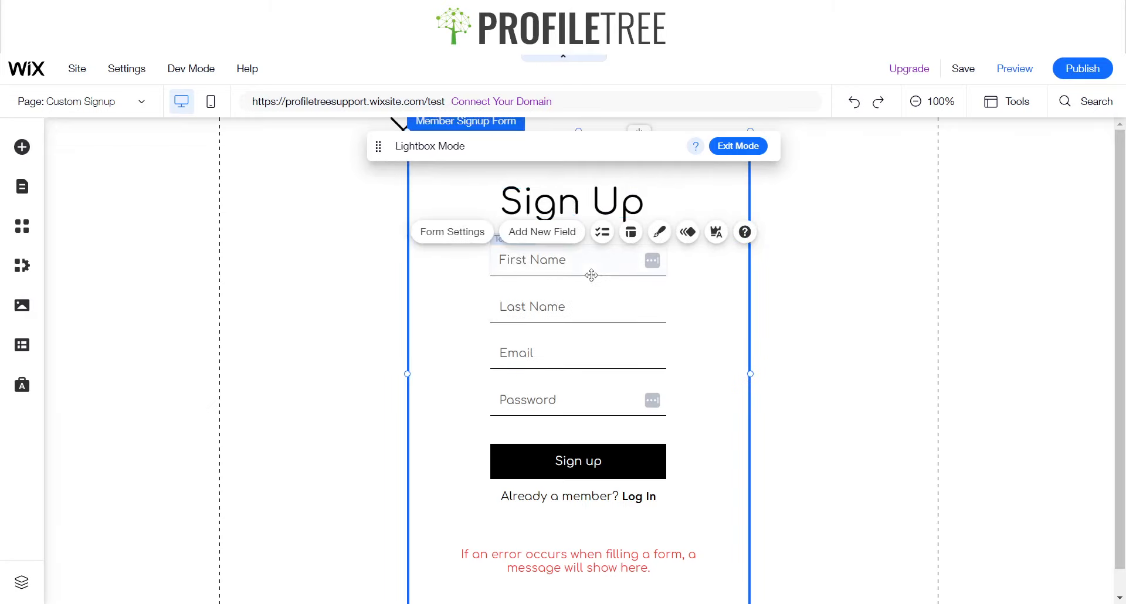
Step: Look at the text-change option of the Sign up button and the design options of the First Name field
click(611, 461)
click(540, 409)
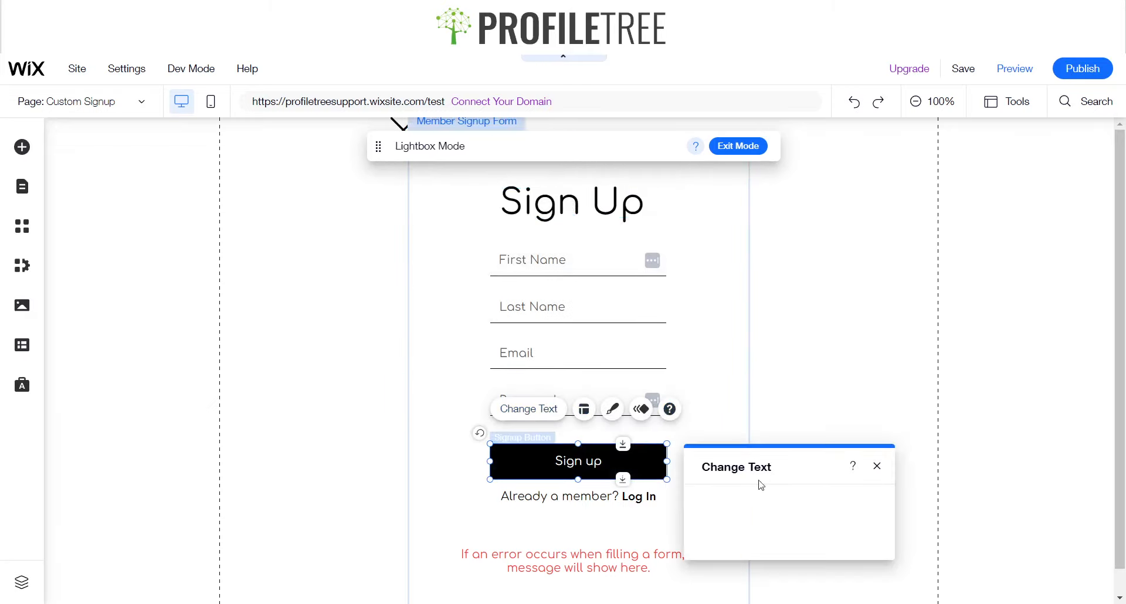
click(877, 465)
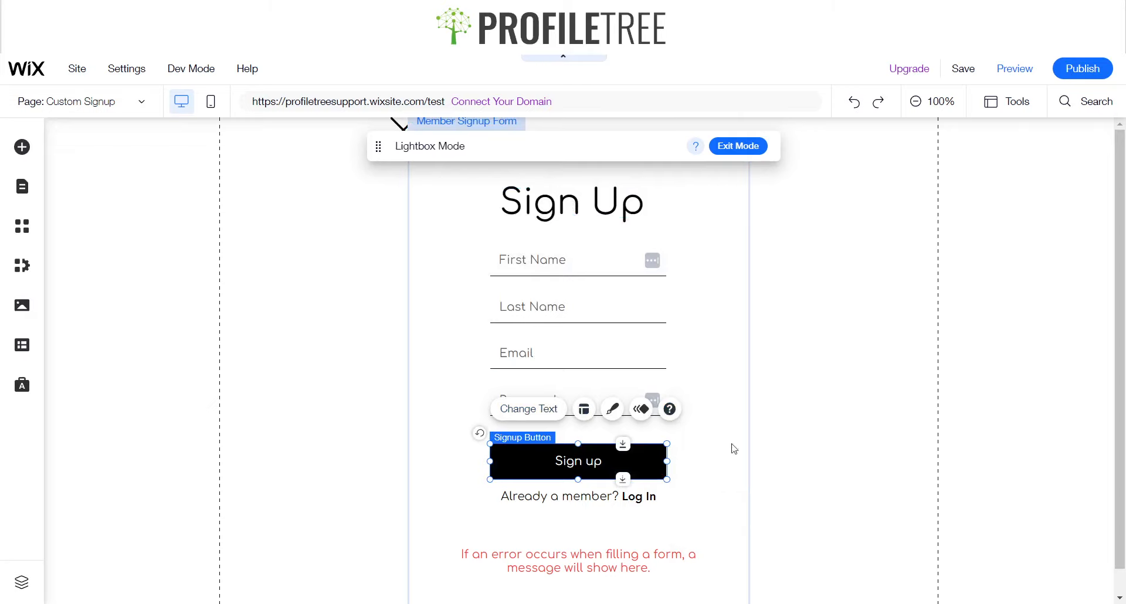
click(541, 276)
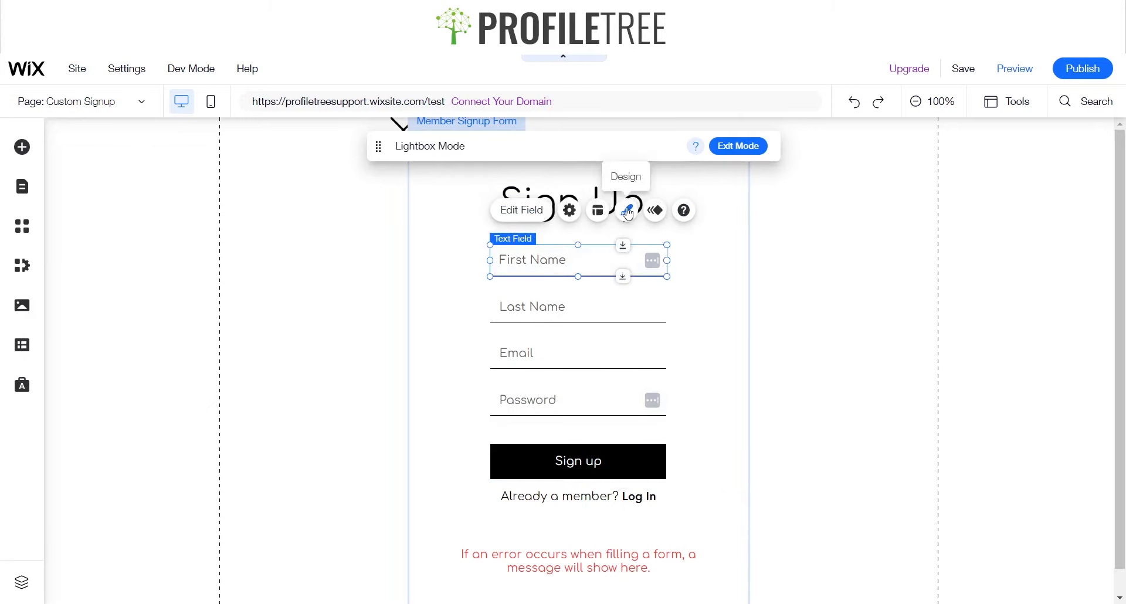
click(627, 212)
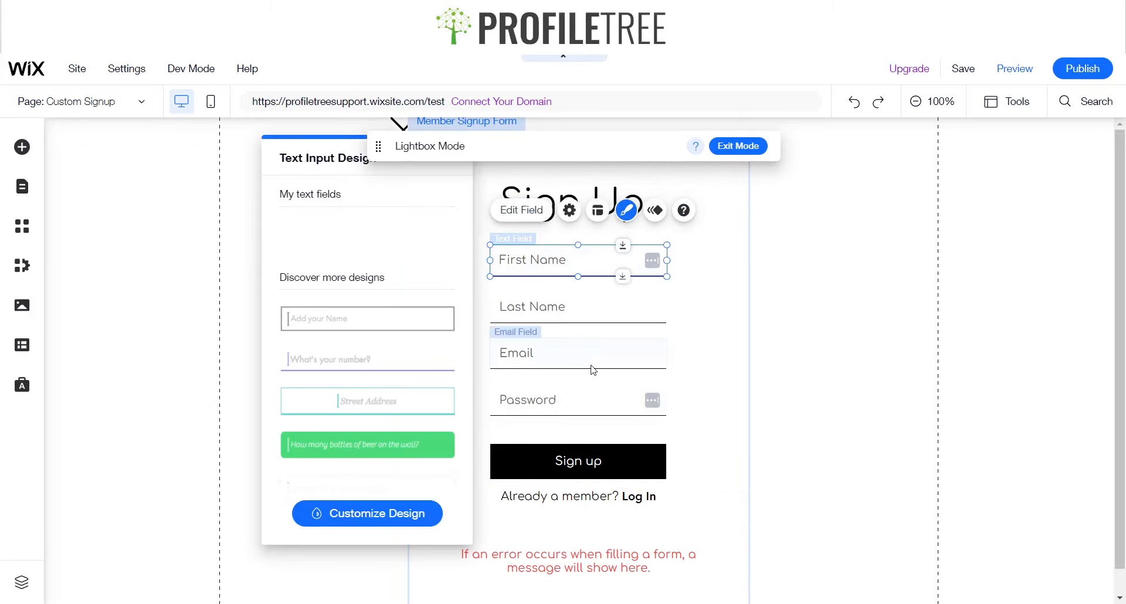
click(373, 516)
click(490, 206)
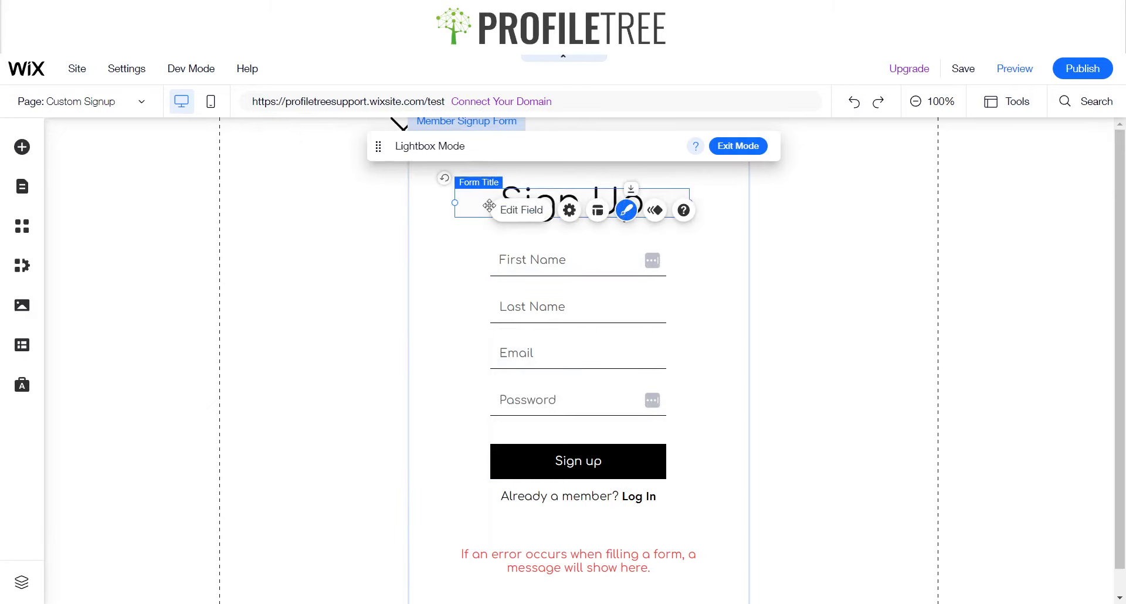
Step: Try the one-column and two-column layouts on the member signup form and revert to its original layout
click(429, 230)
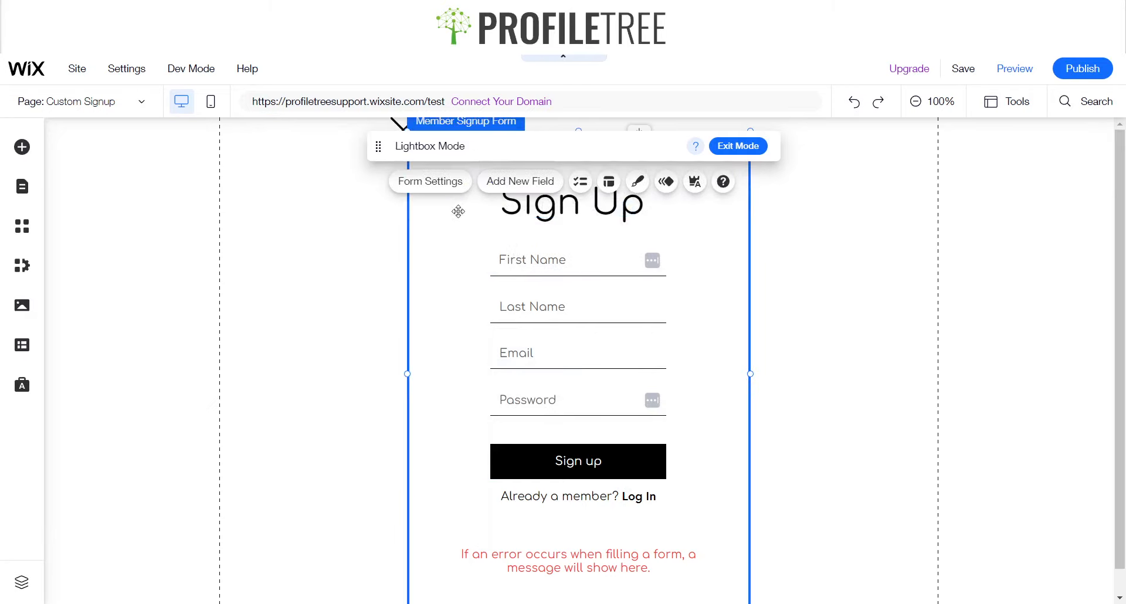
click(628, 204)
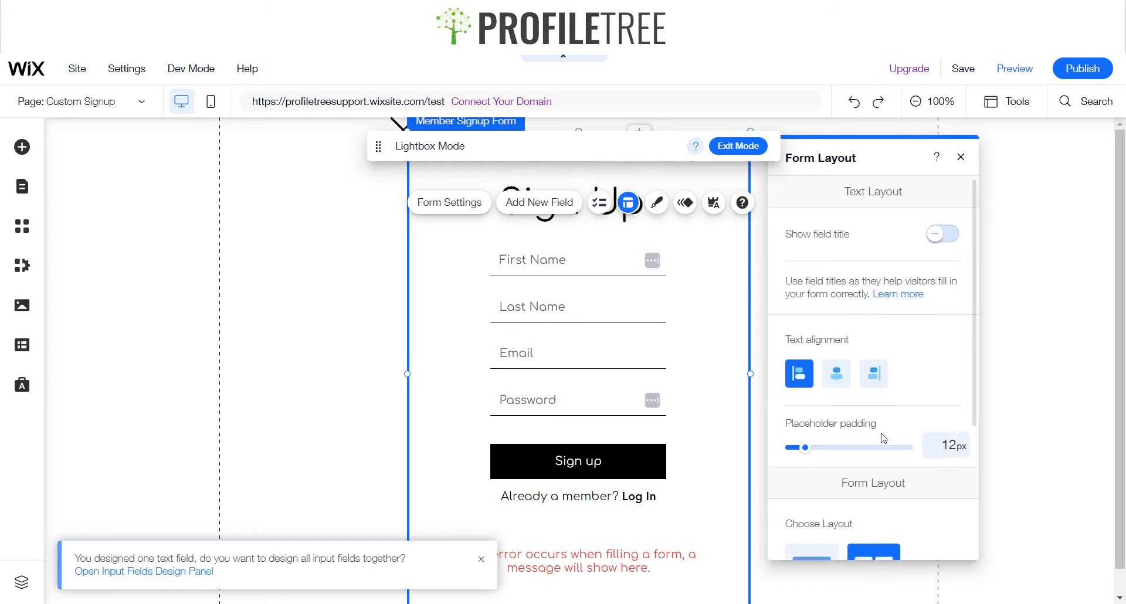
scroll(842, 437, down, 2)
click(833, 416)
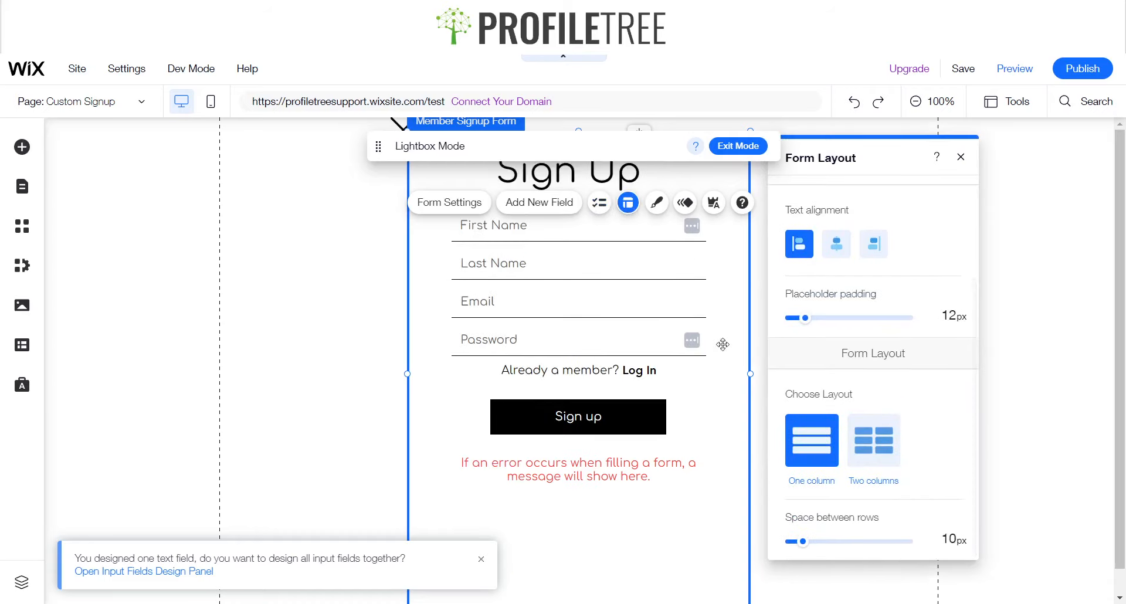
click(879, 442)
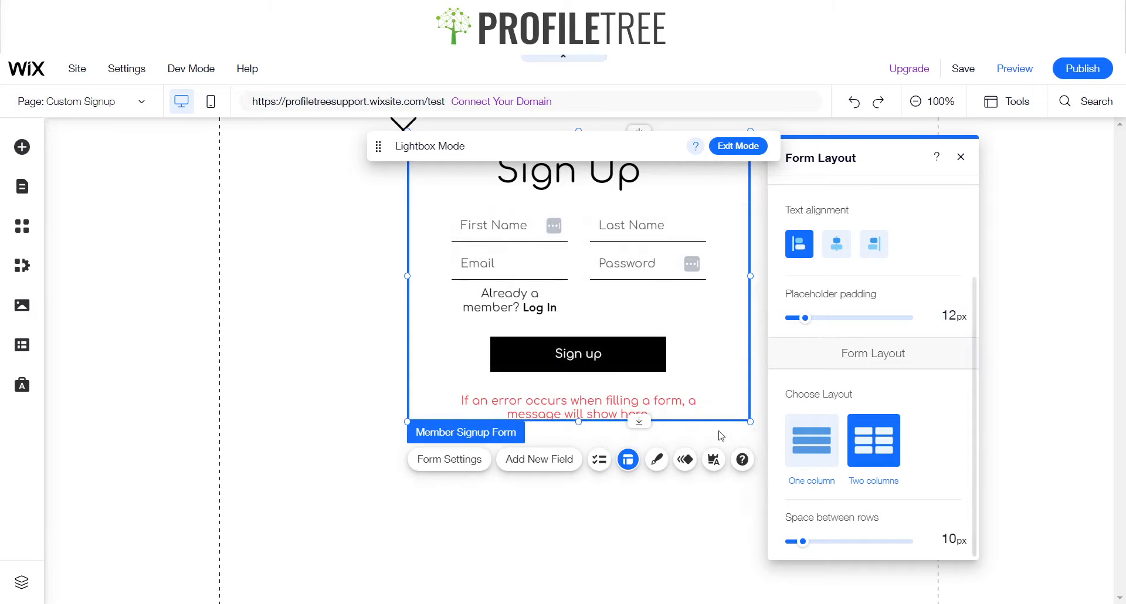
click(351, 406)
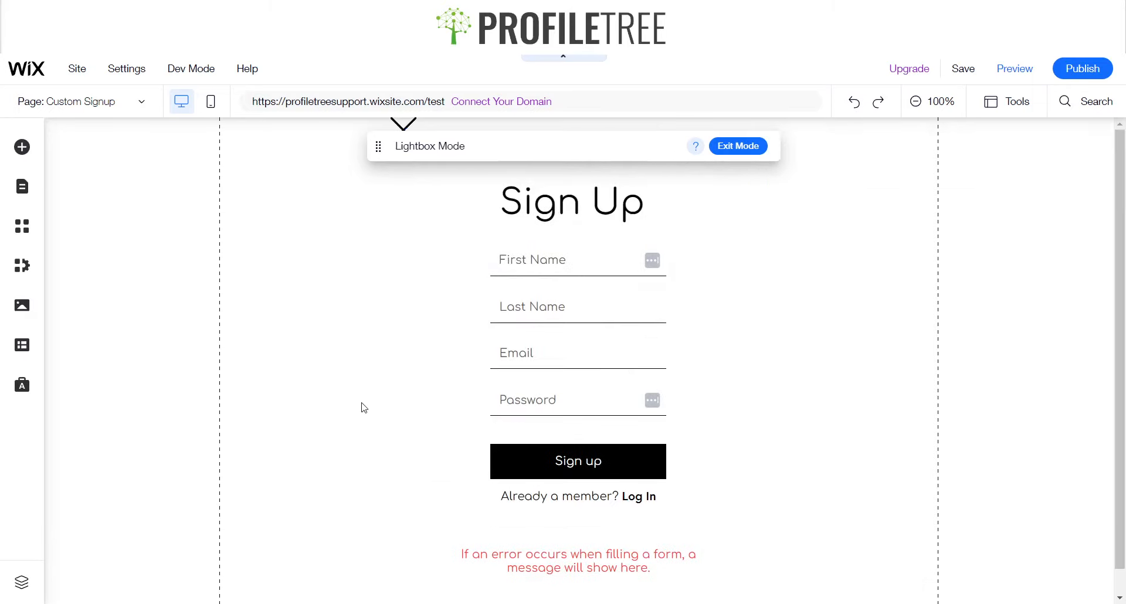
Step: Apply the Fade in animation to the member signup form
click(467, 313)
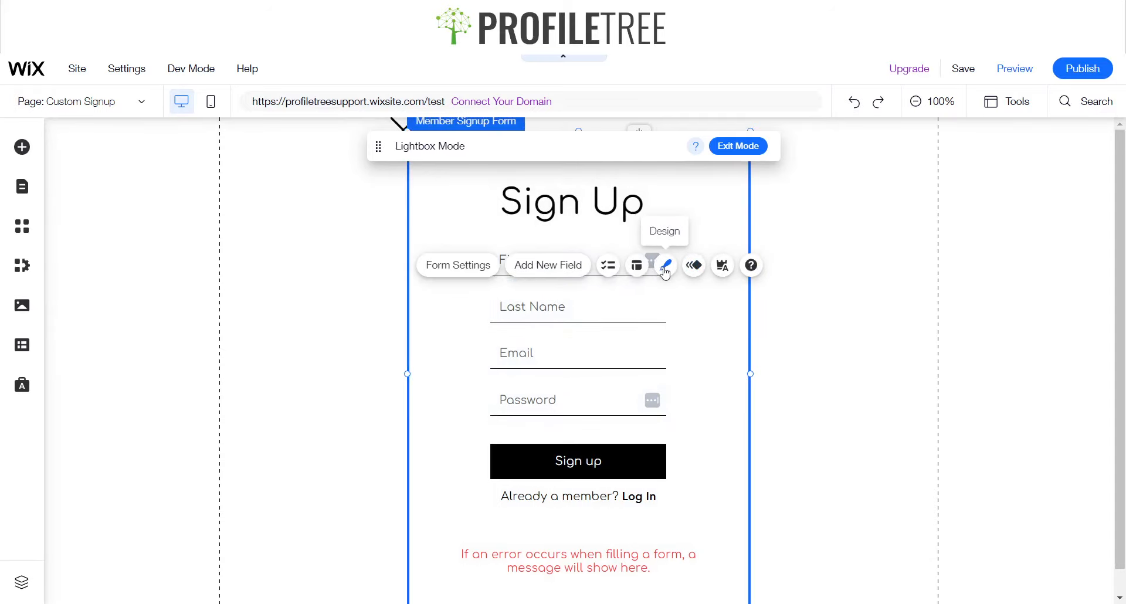
click(696, 268)
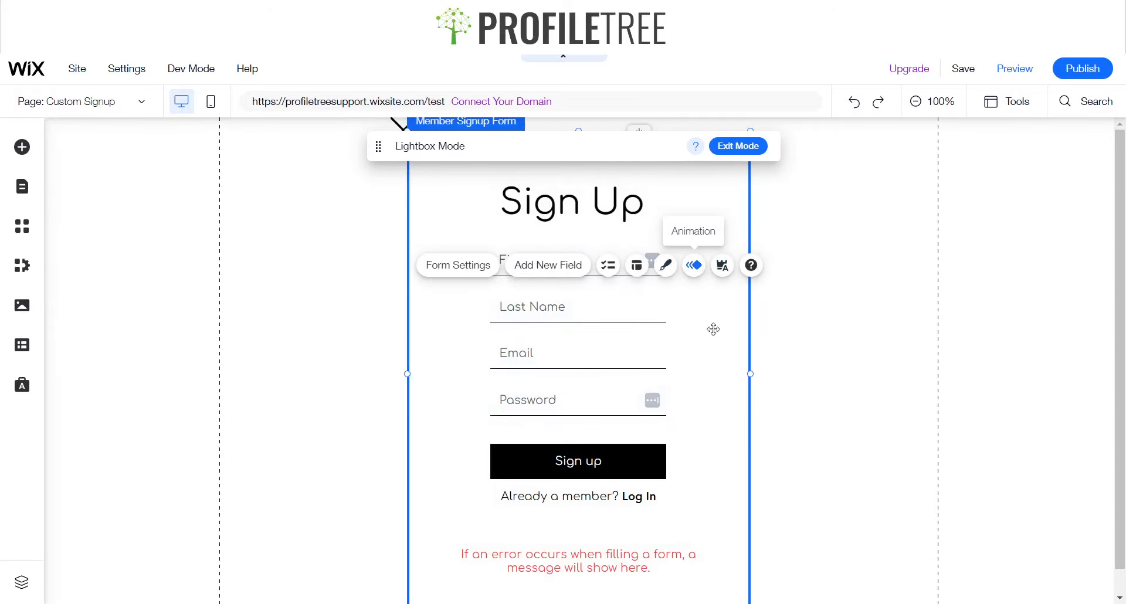
click(799, 320)
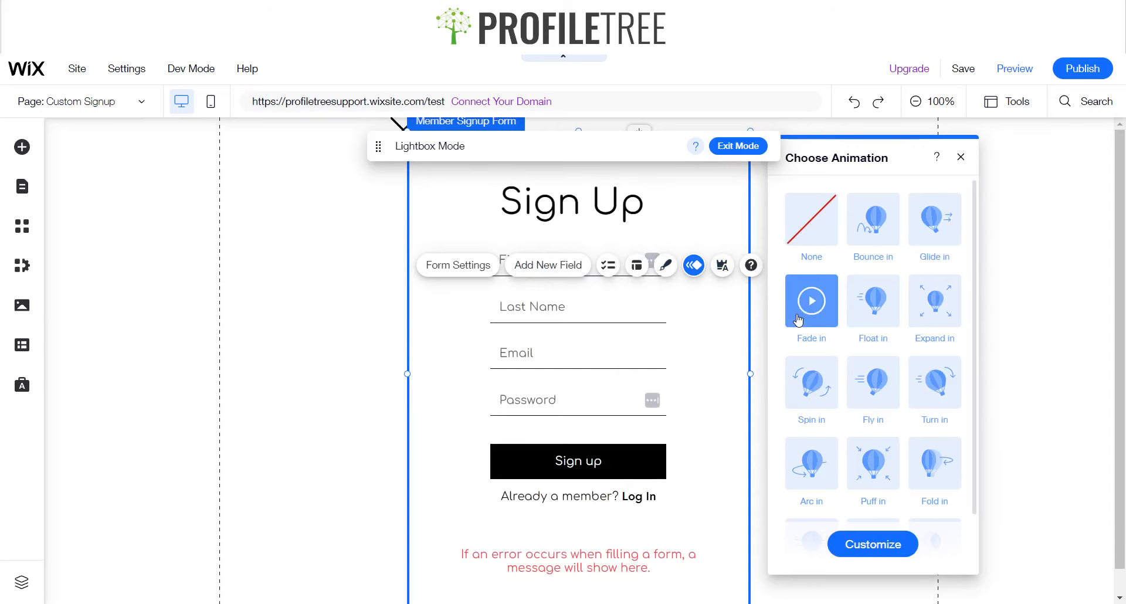
Step: Apply the preset design with peach fields and orange shadows to the member signup form and look at its customization categories
click(667, 269)
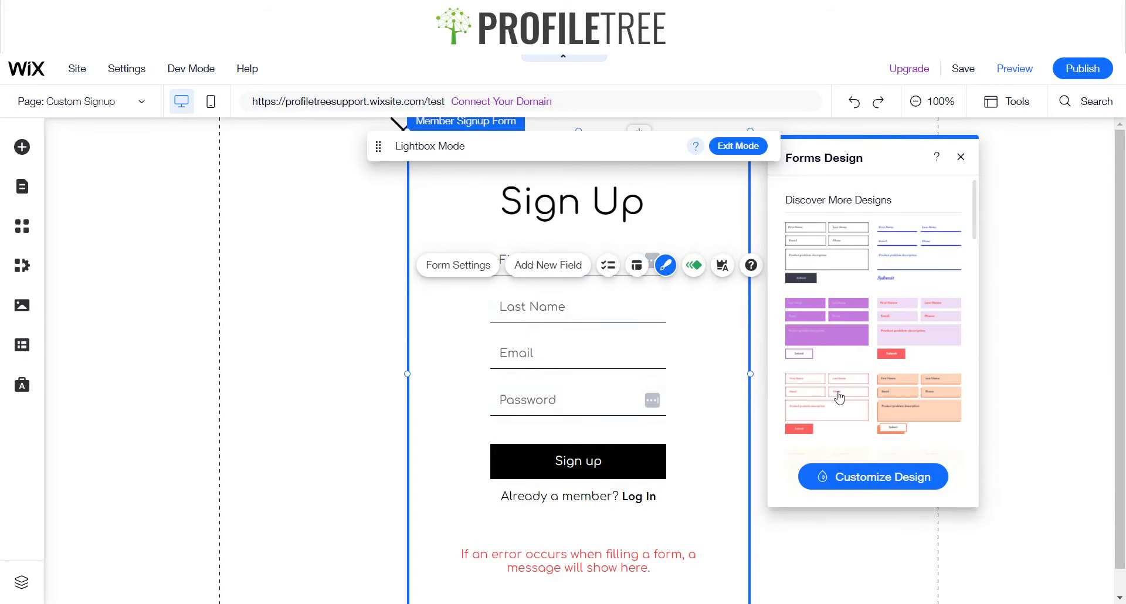
click(929, 407)
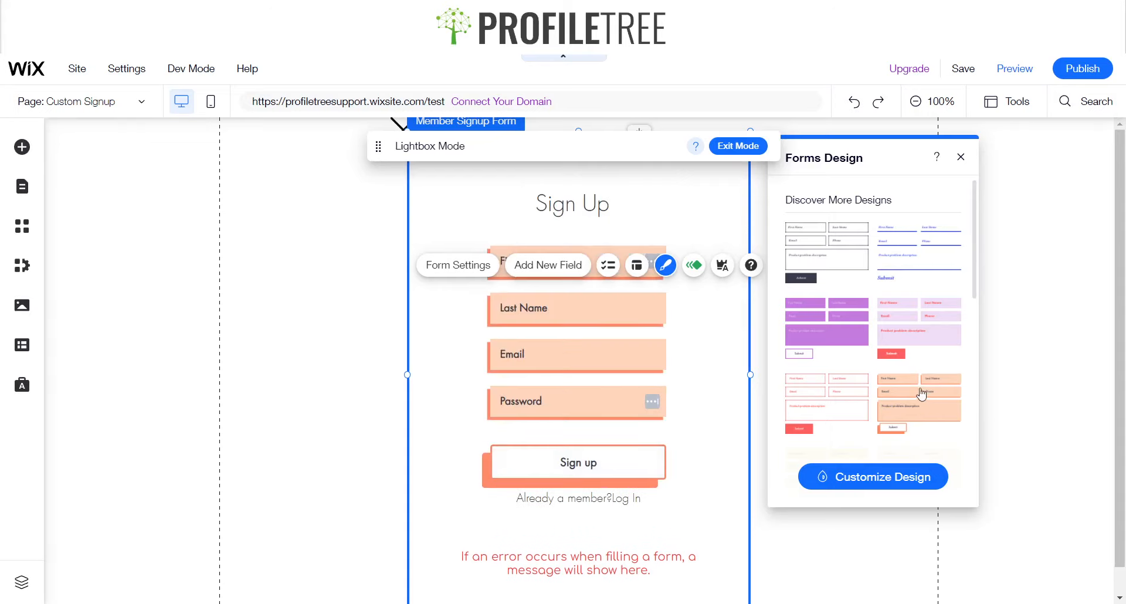
click(895, 478)
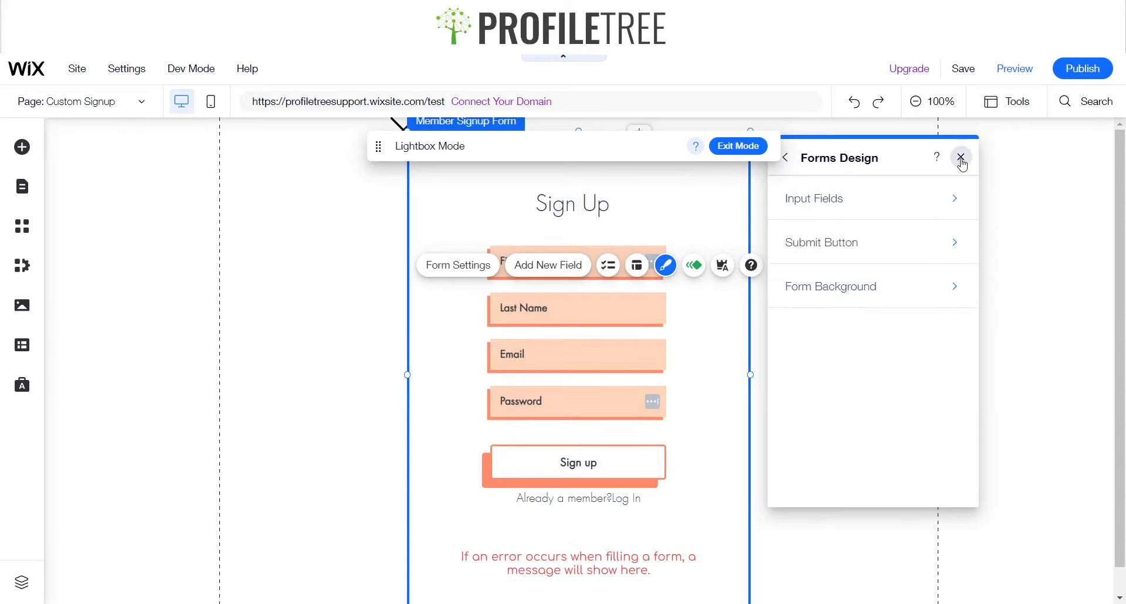
click(961, 158)
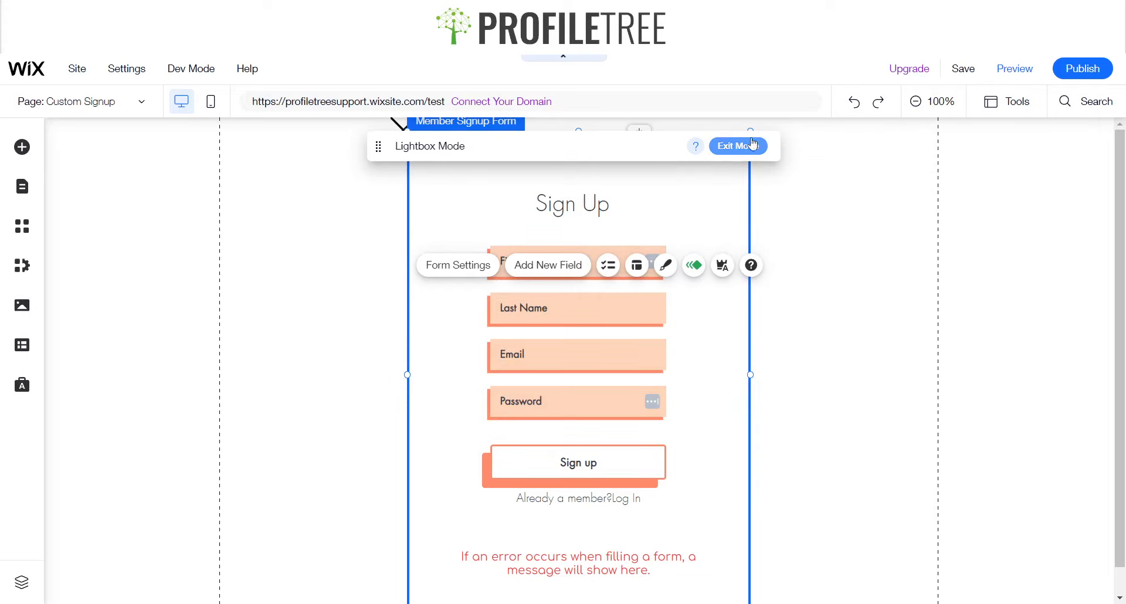
Step: Publish the site and examine the custom sign-up form on its live version
click(1082, 69)
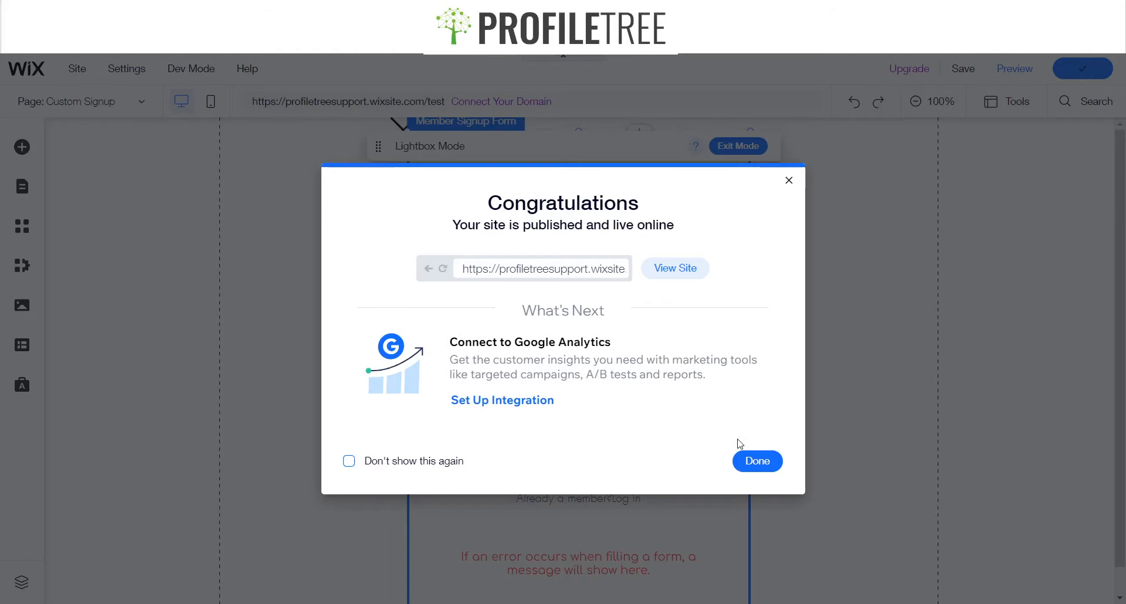
click(667, 274)
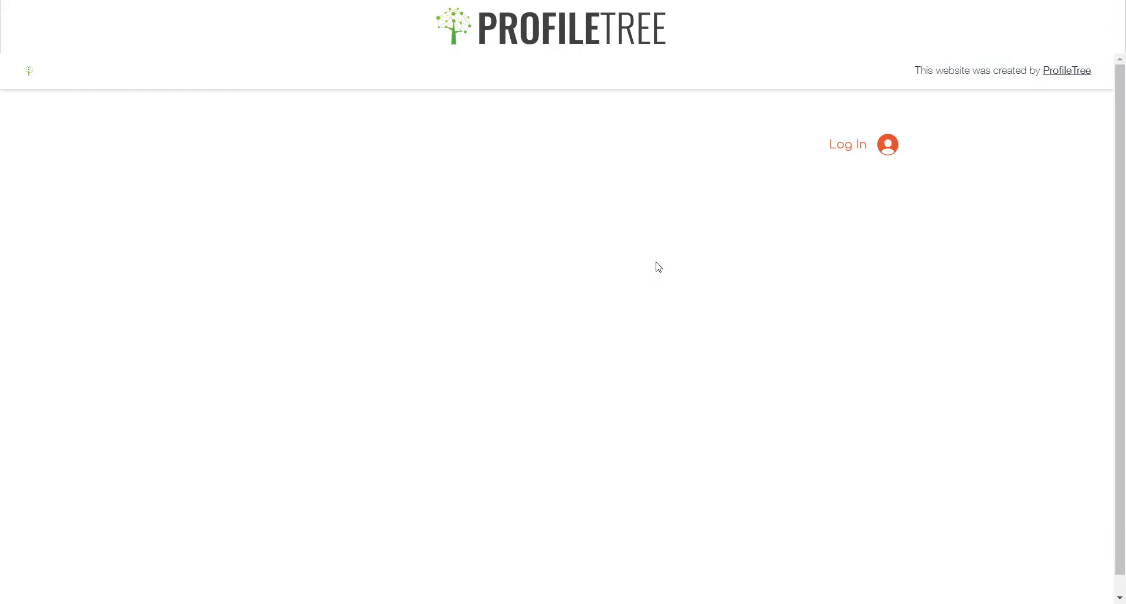
click(849, 148)
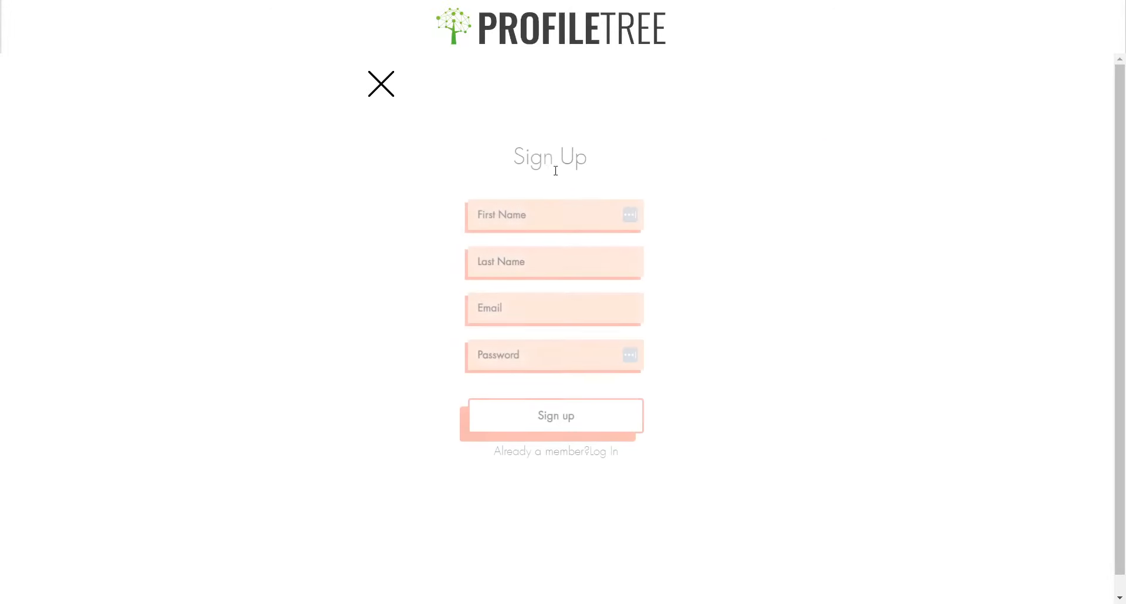
drag(524, 170, 639, 472)
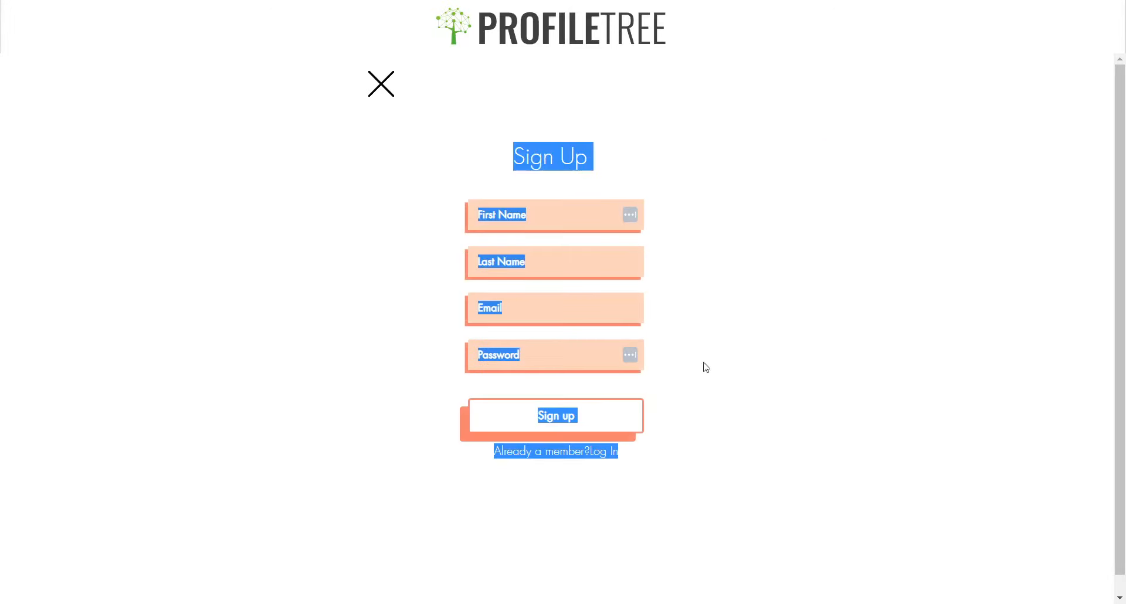
click(638, 163)
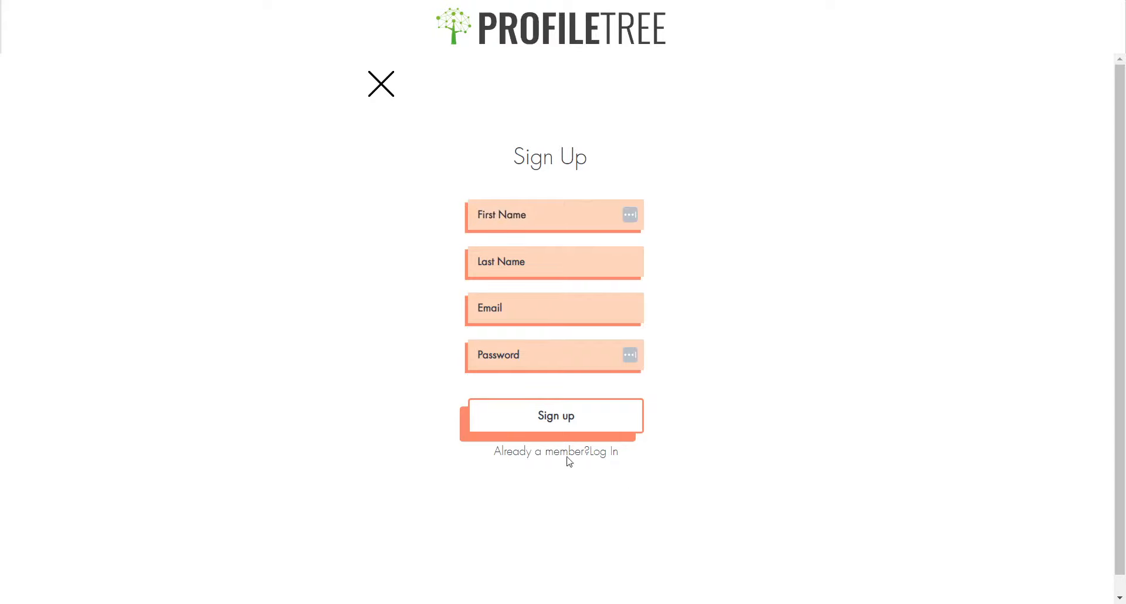
Step: Examine the live site's login form through the existing-member link and return to the editor
click(608, 448)
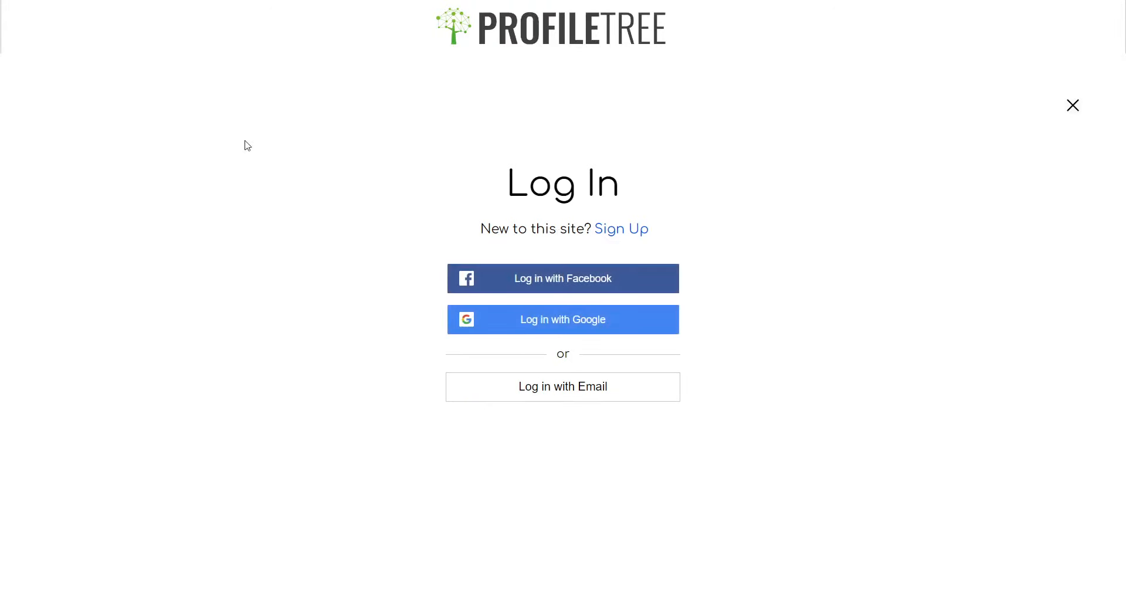
click(1072, 106)
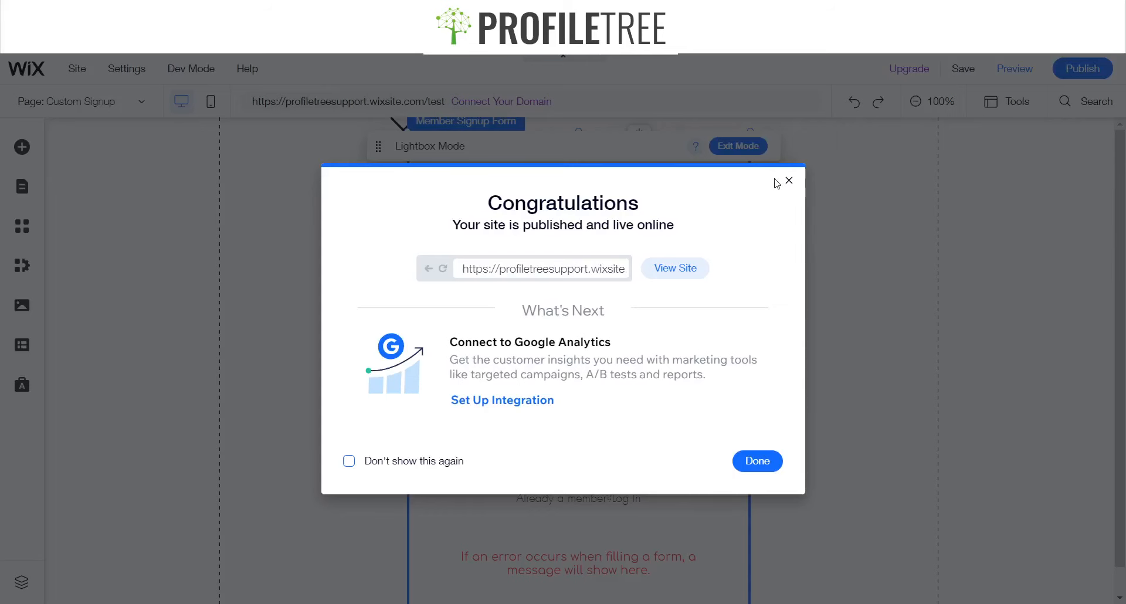
click(789, 181)
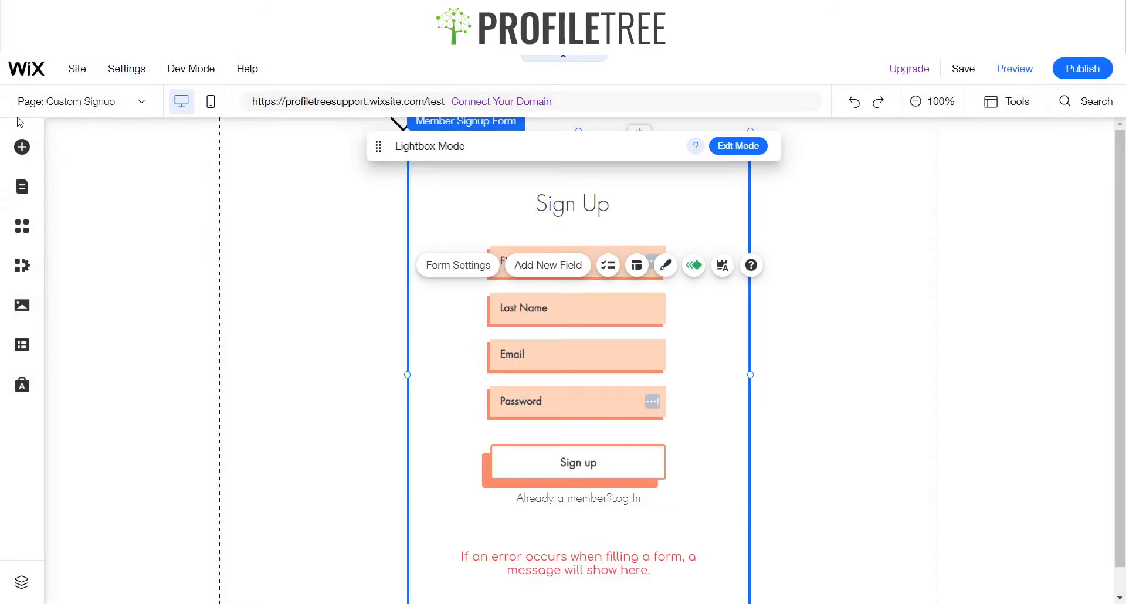
Step: Set the member login form that visitors see to Custom Form in the signup and login pages and add it to the site
click(76, 103)
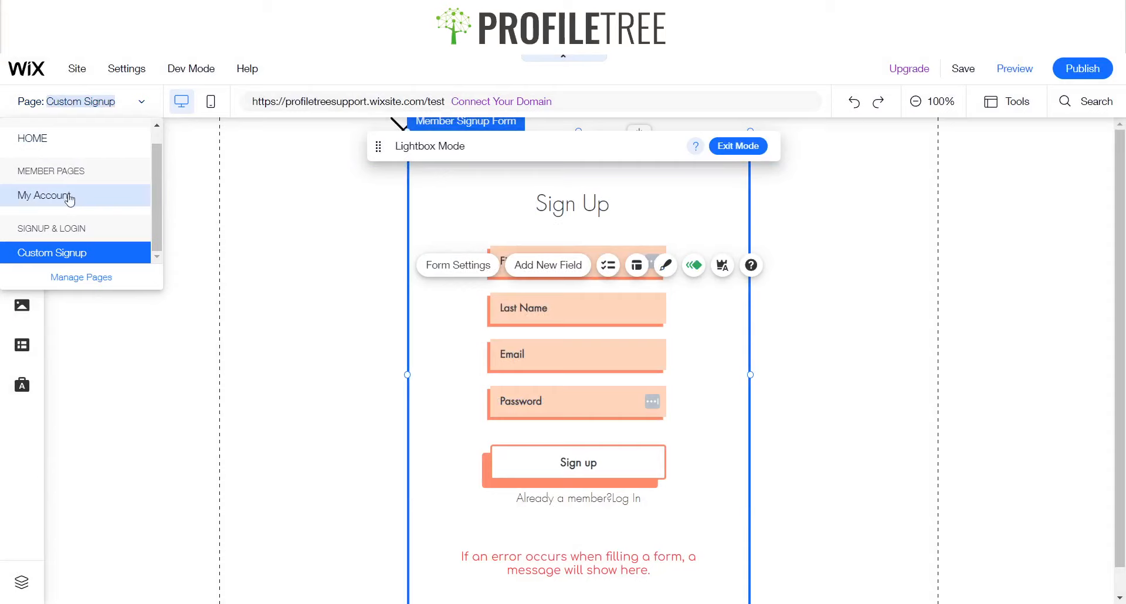
click(82, 277)
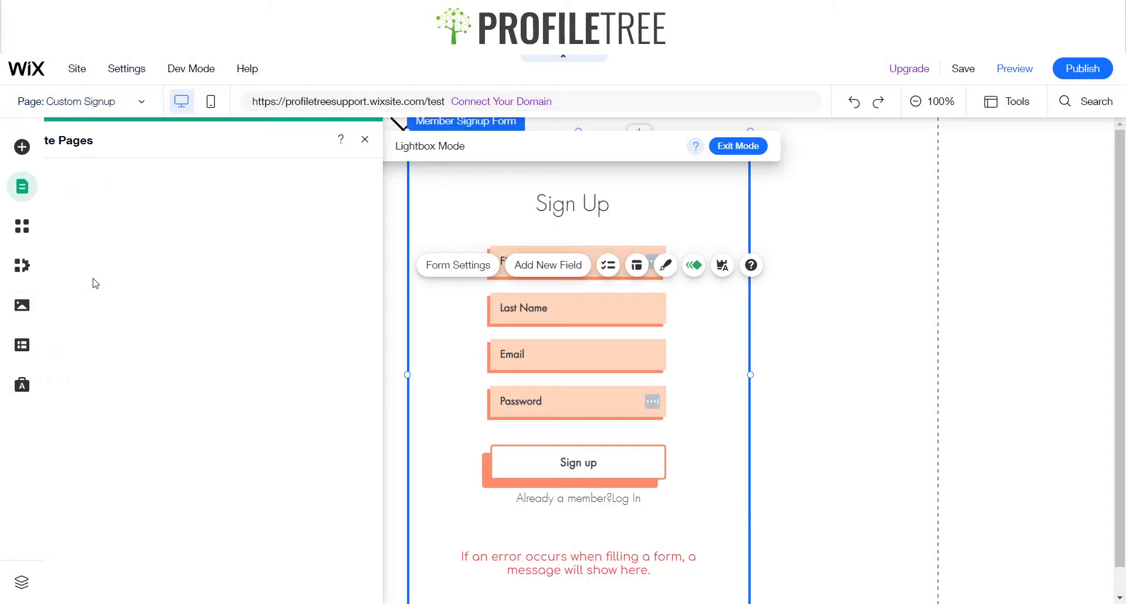
click(381, 252)
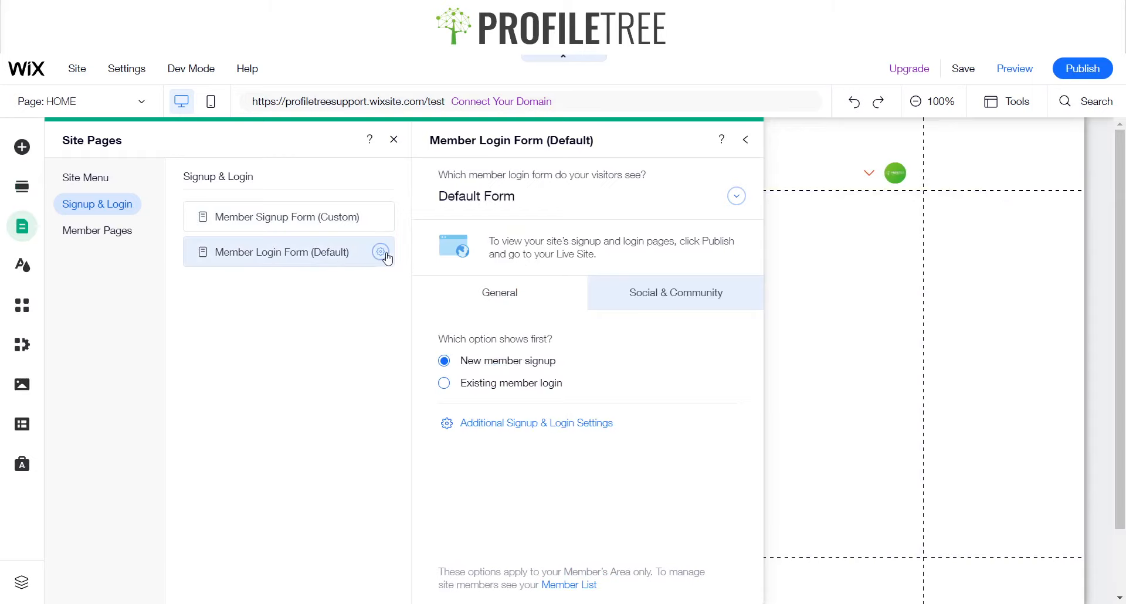
click(549, 212)
click(529, 224)
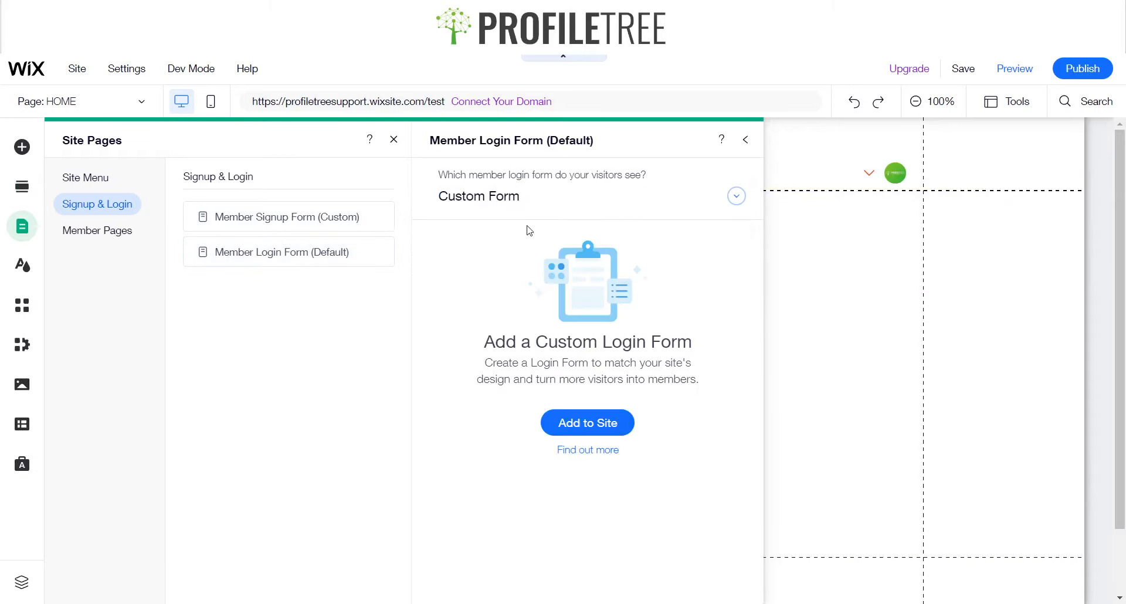
click(594, 422)
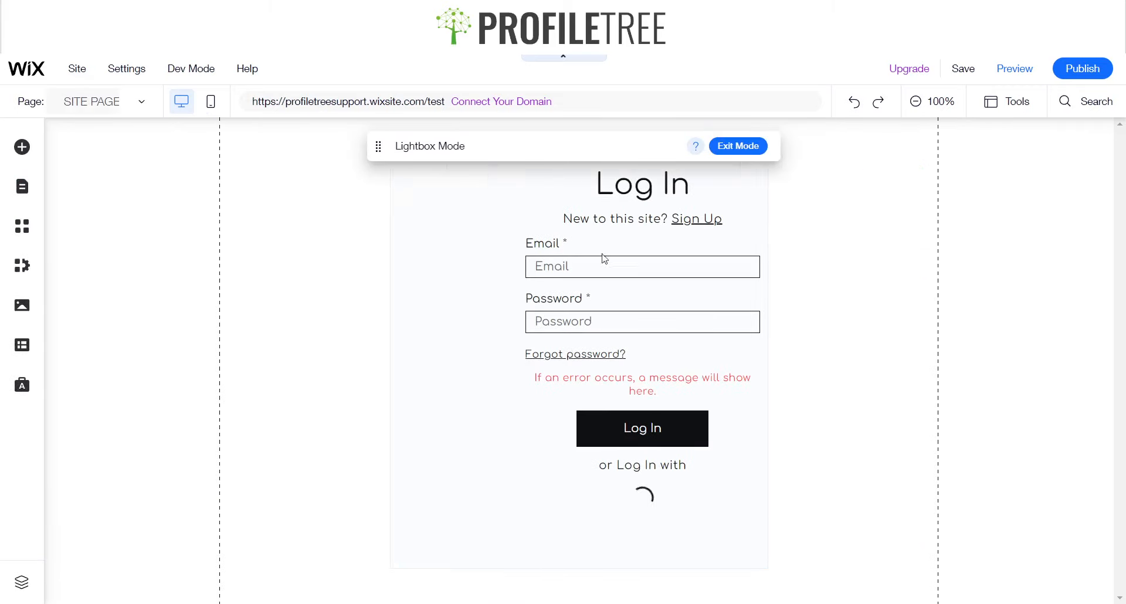
Step: Apply the Float in animation to the member login form and open its customization options
click(658, 268)
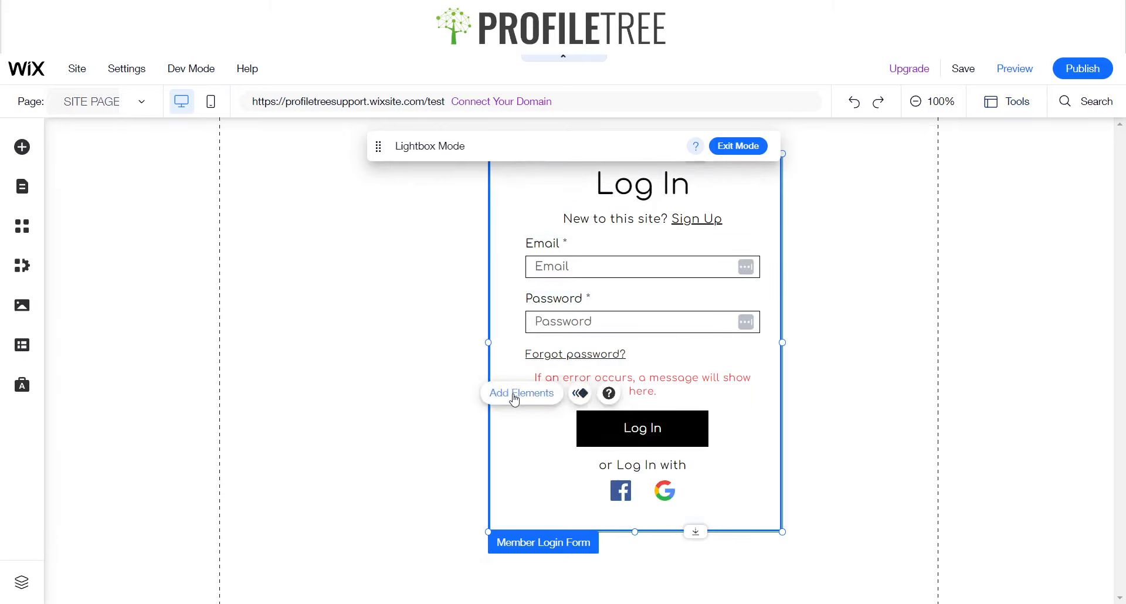
click(579, 483)
click(509, 418)
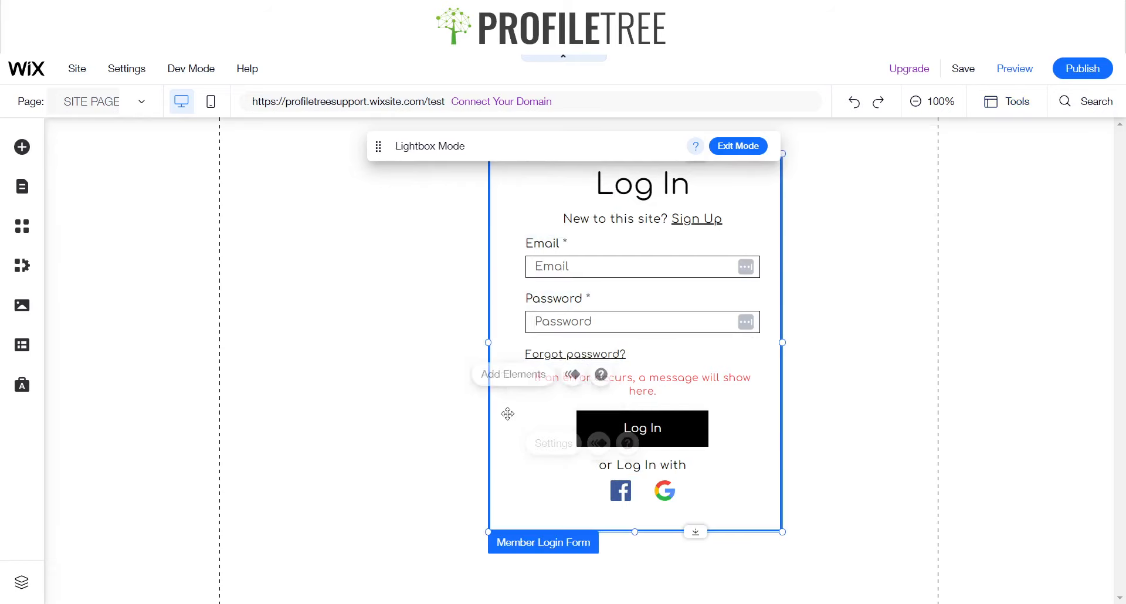
click(572, 376)
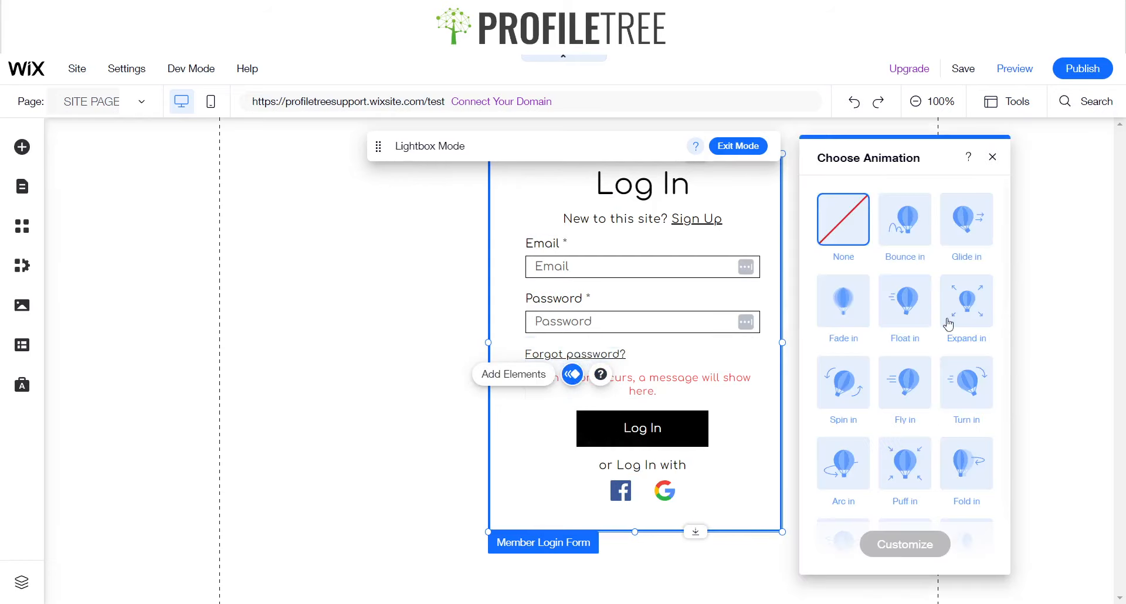
click(916, 299)
click(921, 550)
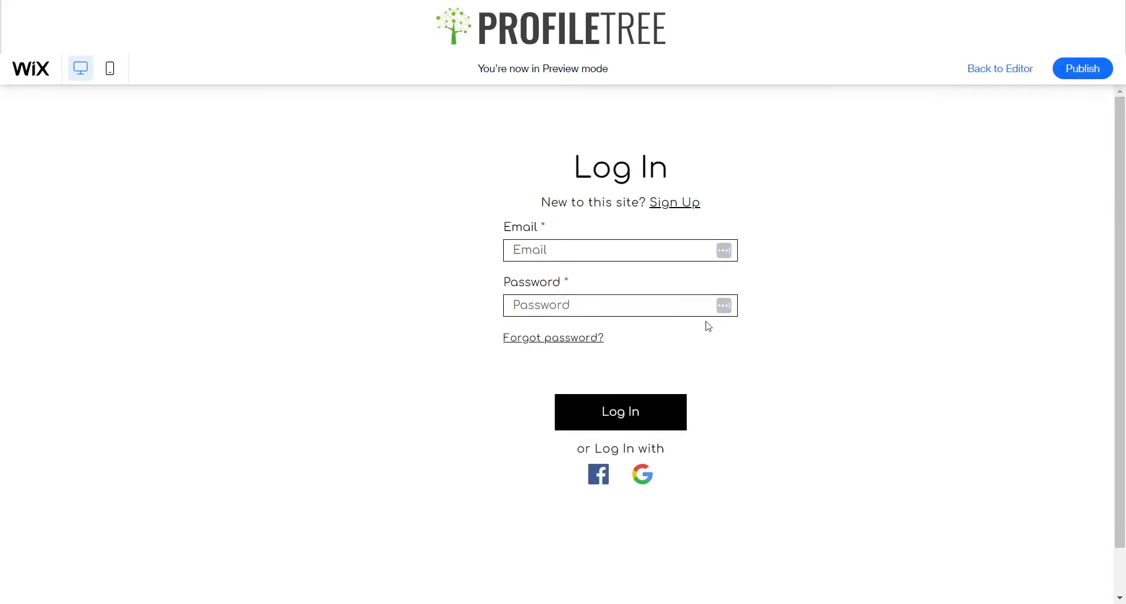
Step: Examine the text of the custom login form in preview mode and return to the editor
drag(538, 173, 774, 447)
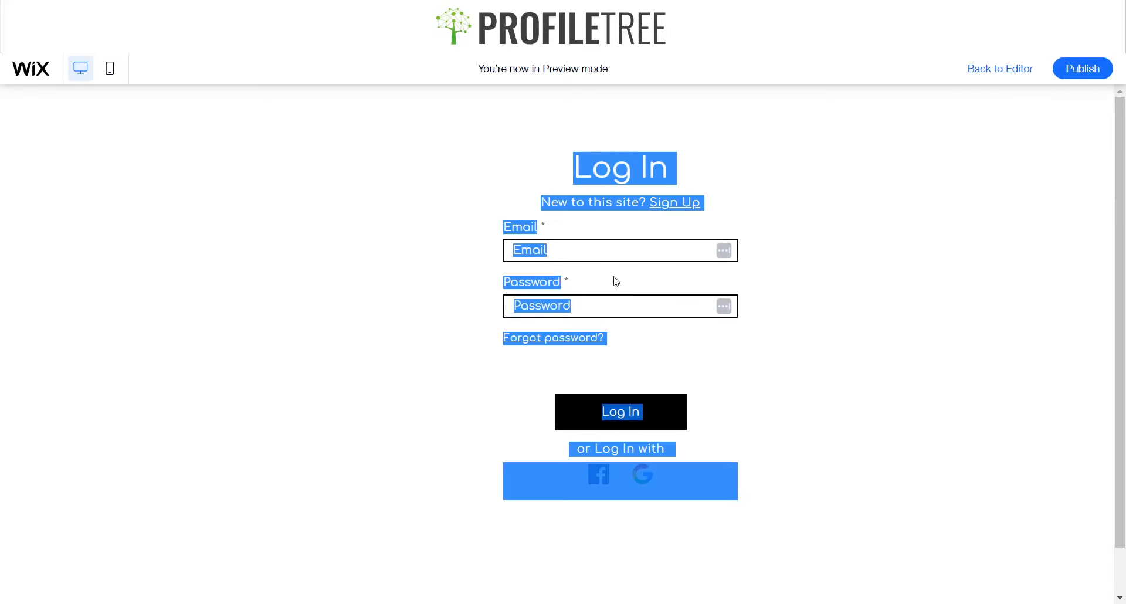
click(368, 212)
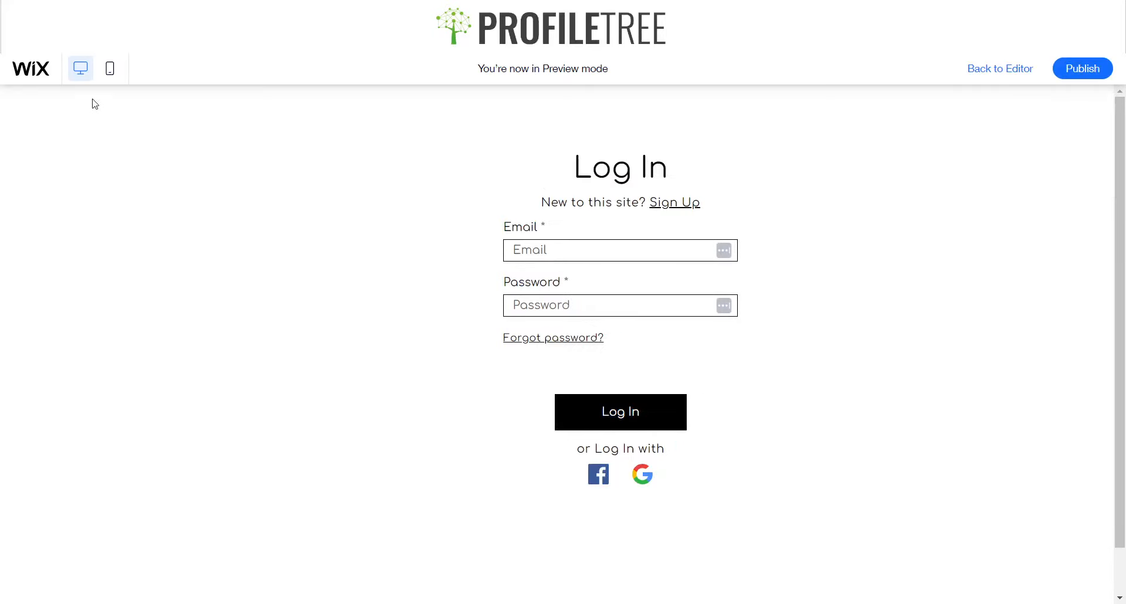
click(58, 59)
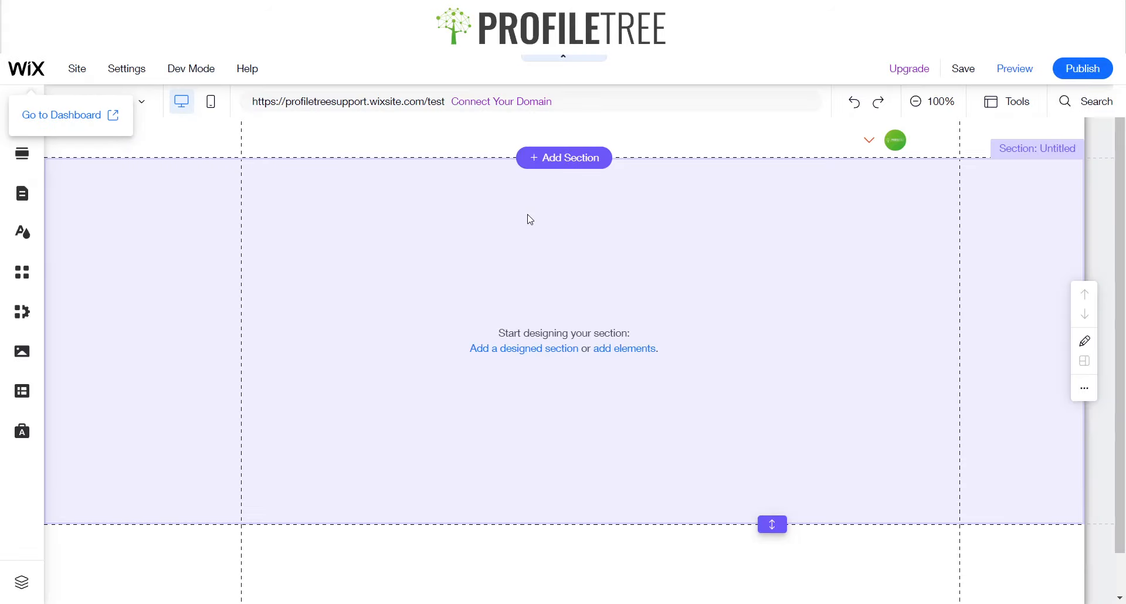